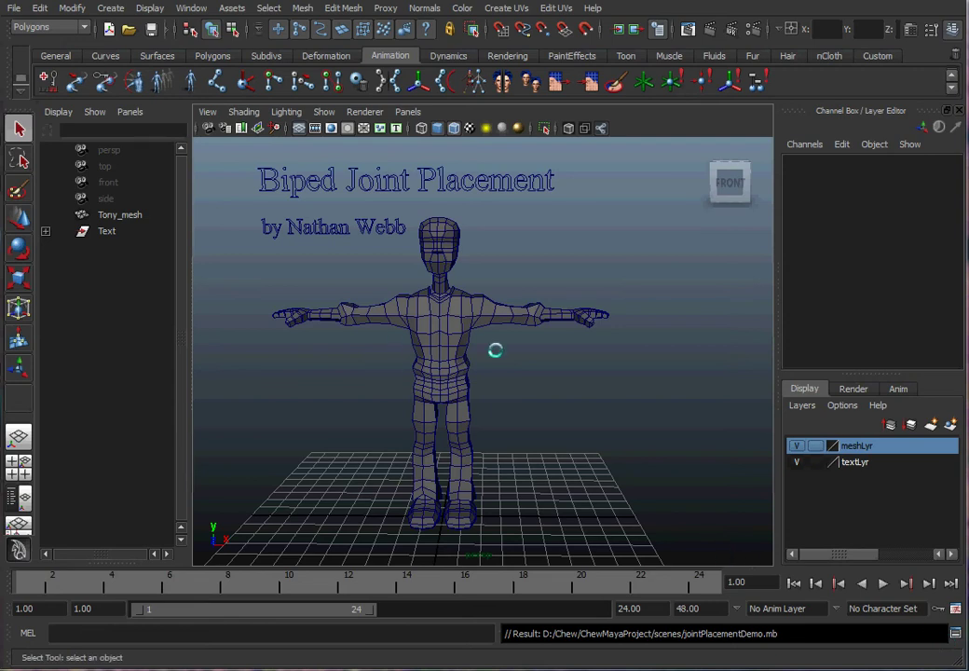
Start the Joint Tool for building a skeleton inside the character mesh.
{"action": "mouse_move", "coordinate": [515, 341]}
{"action": "left_mouse_down", "text": "alt"}
{"action": "mouse_move", "coordinate": [458, 347]}
{"action": "mouse_move", "coordinate": [512, 342]}
{"action": "left_mouse_up", "text": "alt"}
{"action": "right_click_drag", "start_coordinate": [513, 342], "coordinate": [551, 348], "text": "alt"}
{"action": "mouse_move", "coordinate": [551, 347]}
{"action": "left_mouse_down", "text": "alt"}
{"action": "mouse_move", "coordinate": [526, 342]}
{"action": "mouse_move", "coordinate": [534, 345]}
{"action": "left_mouse_up", "text": "alt"}
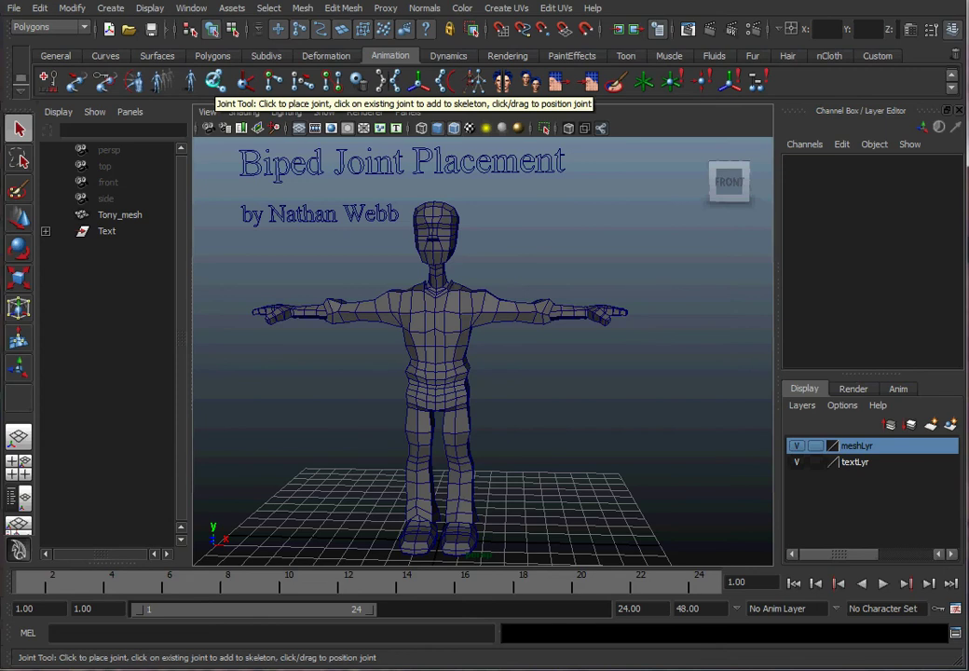
{"action": "left_click", "coordinate": [215, 84]}
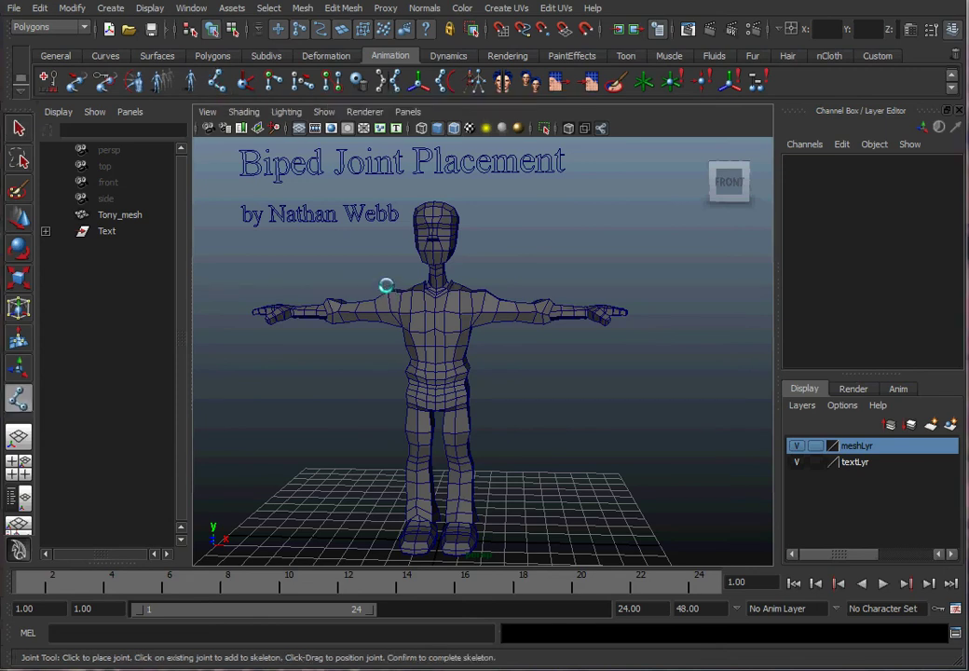
{"action": "key", "text": "space"}
{"action": "left_click", "coordinate": [454, 321]}
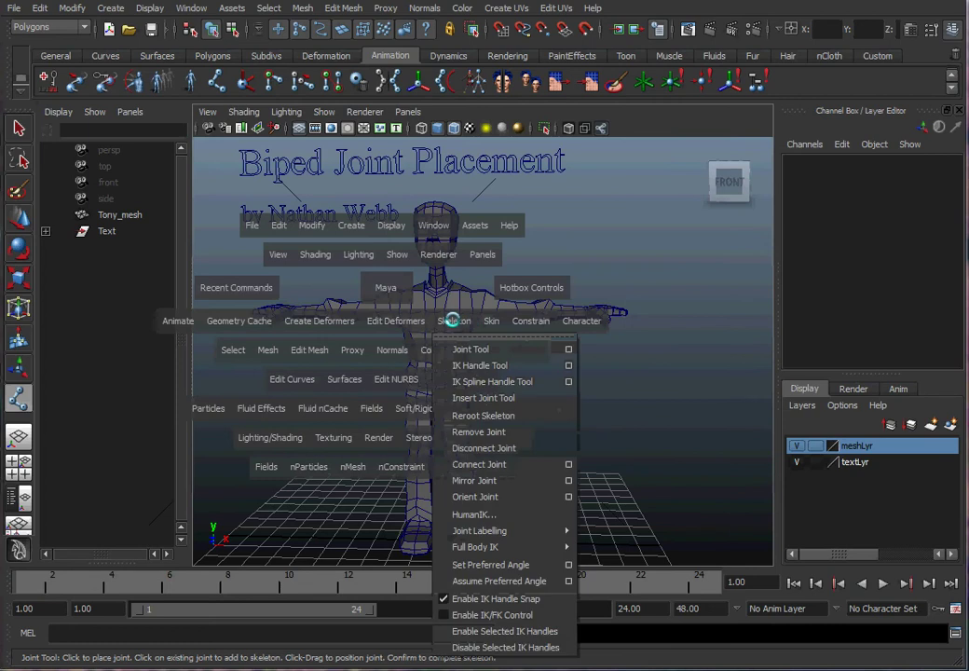
{"action": "left_click", "coordinate": [491, 349]}
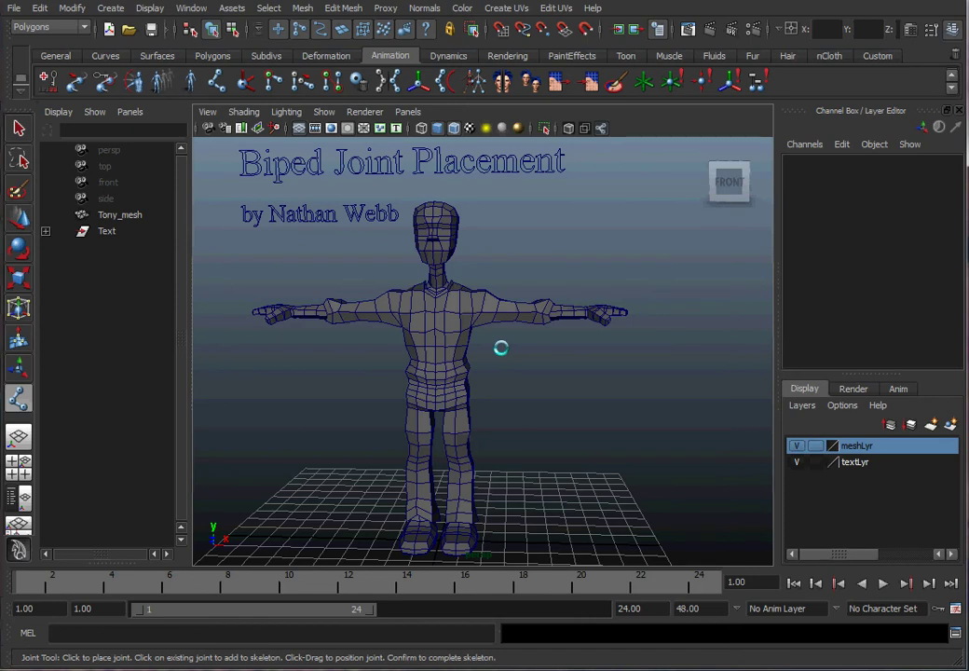
Draw a five-joint leg chain in the side view at the hip, slightly forward knee, ankle, ball of the foot and toe tip.
{"action": "scroll", "coordinate": [485, 372], "scroll_direction": "up", "scroll_amount": 10}
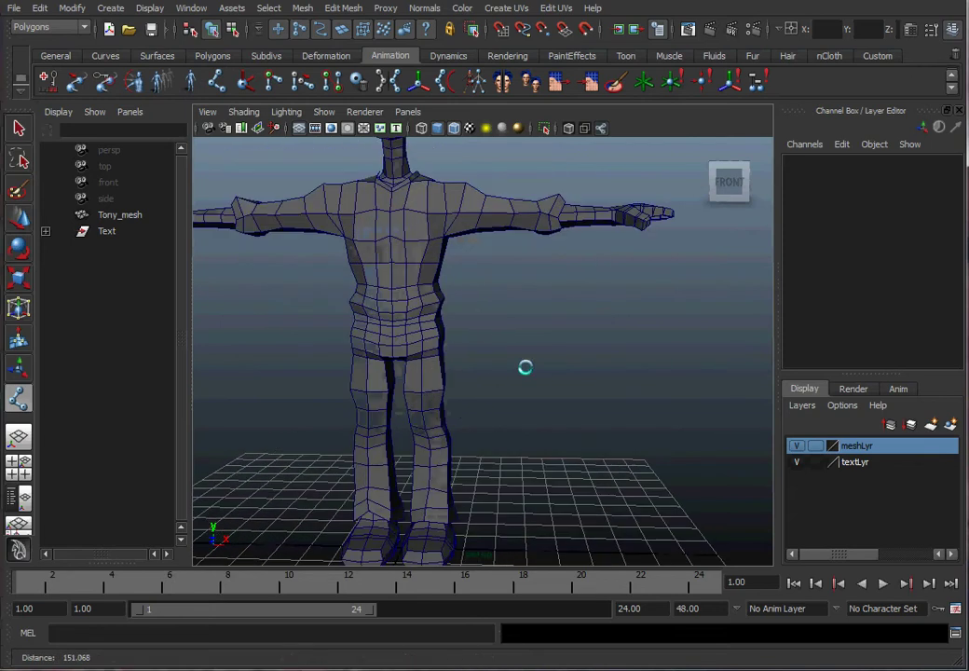
{"action": "middle_click_drag", "start_coordinate": [377, 379], "coordinate": [448, 296], "text": "alt"}
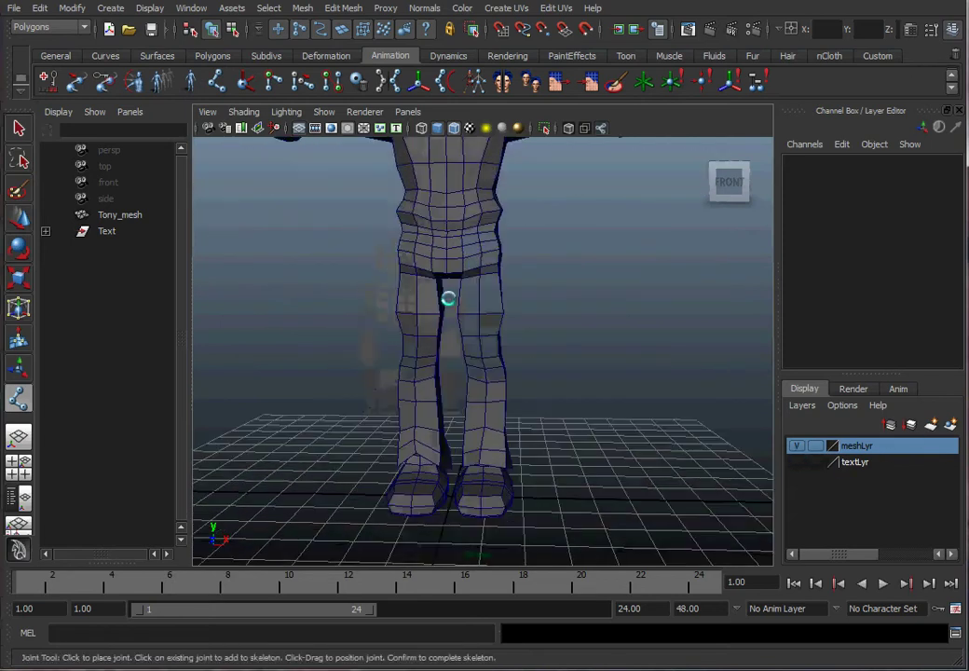
{"action": "mouse_move", "coordinate": [447, 296]}
{"action": "left_mouse_down", "text": "alt"}
{"action": "mouse_move", "coordinate": [414, 307]}
{"action": "mouse_move", "coordinate": [458, 312]}
{"action": "left_mouse_up", "text": "alt"}
{"action": "key", "text": "space"}
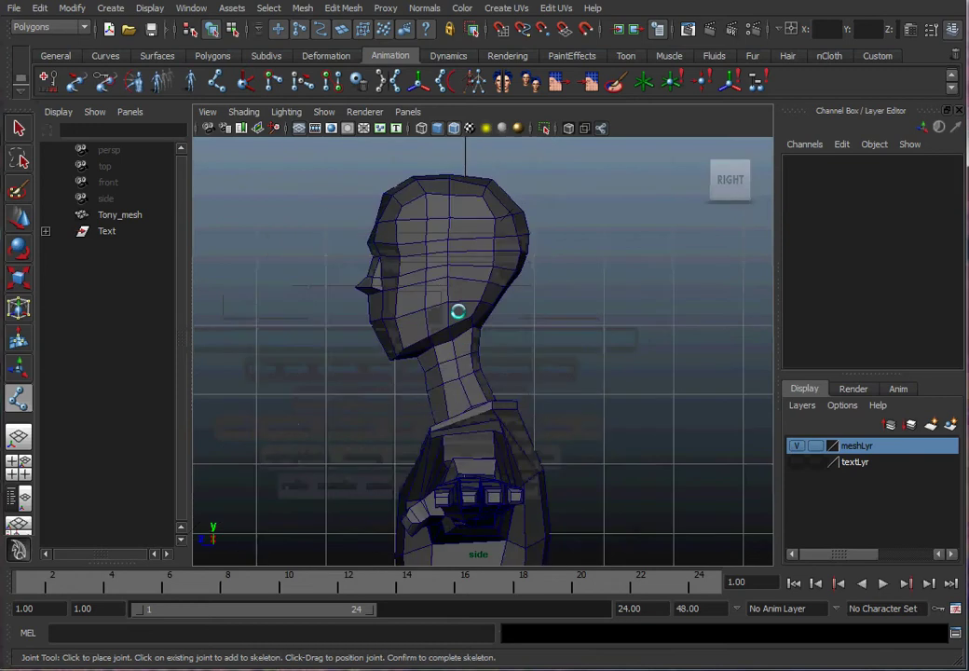
{"action": "middle_click_drag", "start_coordinate": [464, 330], "coordinate": [457, 102], "text": "alt"}
{"action": "middle_click_drag", "start_coordinate": [430, 349], "coordinate": [424, 130], "text": "alt"}
{"action": "middle_click_drag", "start_coordinate": [438, 267], "coordinate": [424, 244], "text": "alt"}
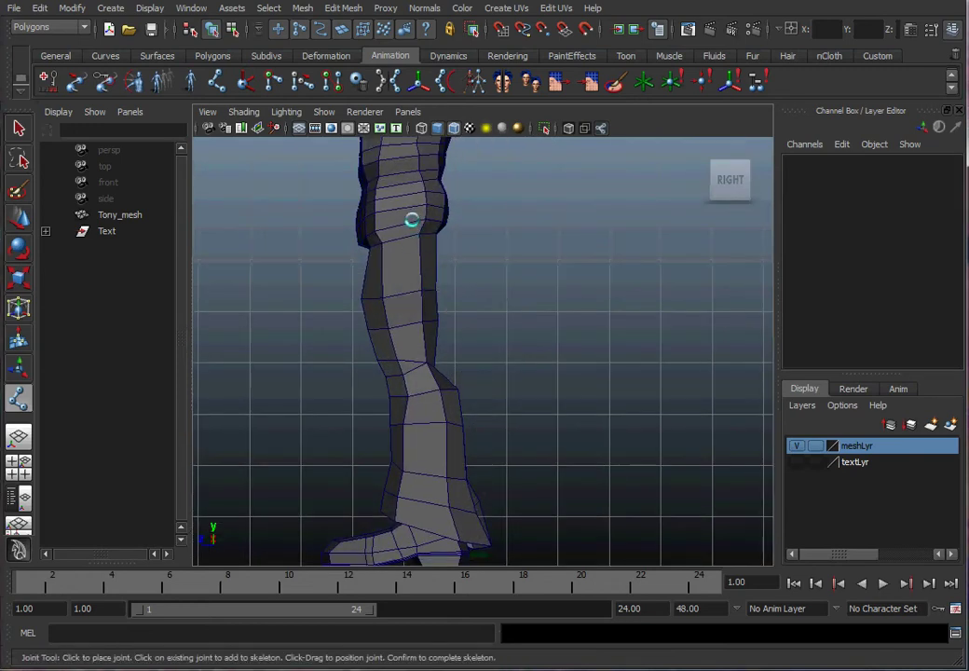
{"action": "left_click", "coordinate": [411, 220]}
{"action": "left_click", "coordinate": [390, 369]}
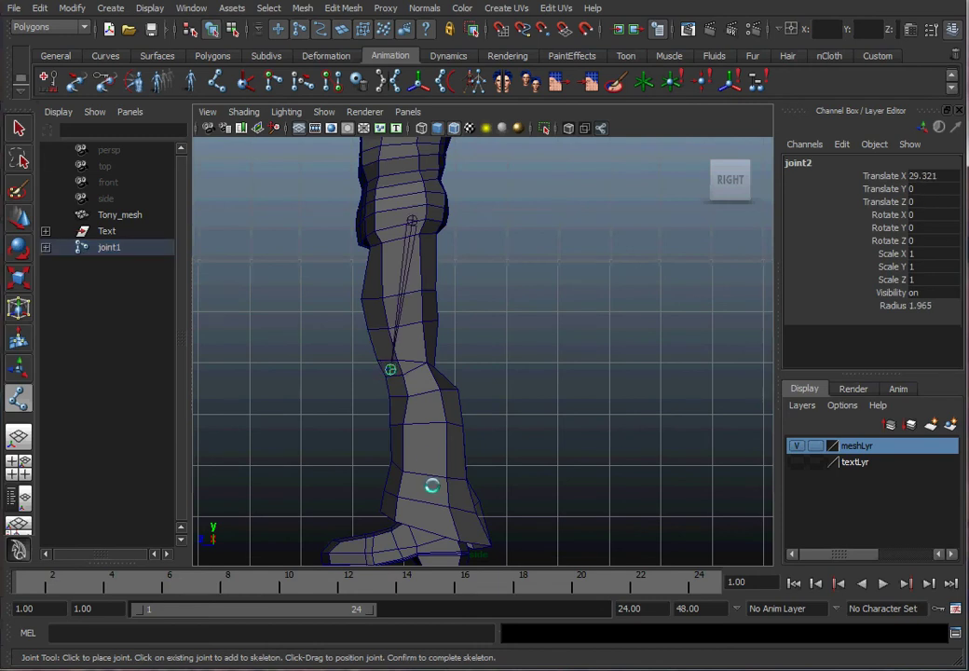
{"action": "left_click", "coordinate": [435, 507]}
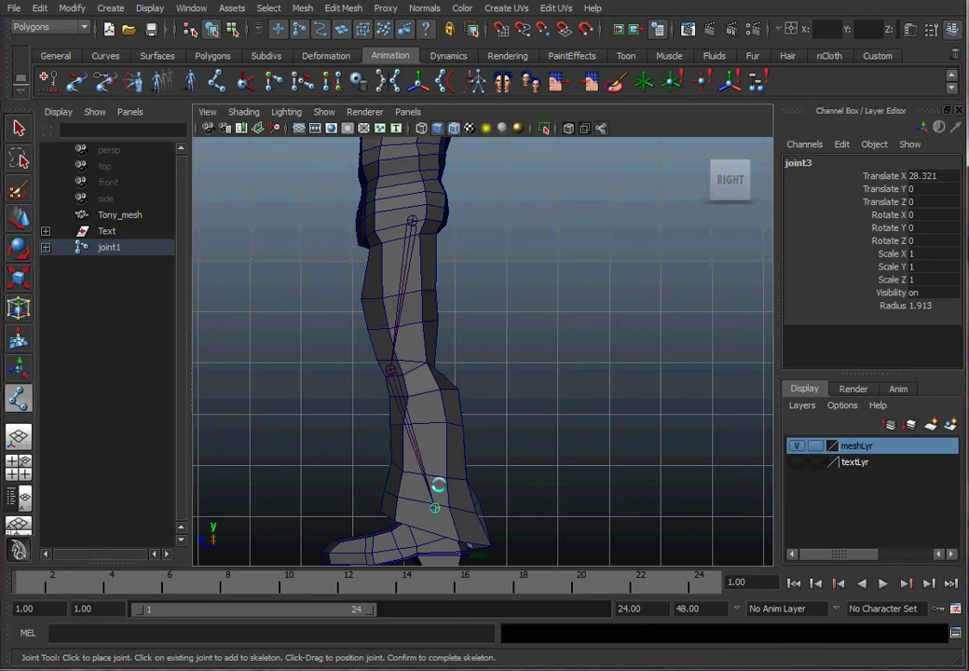
{"action": "left_click", "coordinate": [370, 552]}
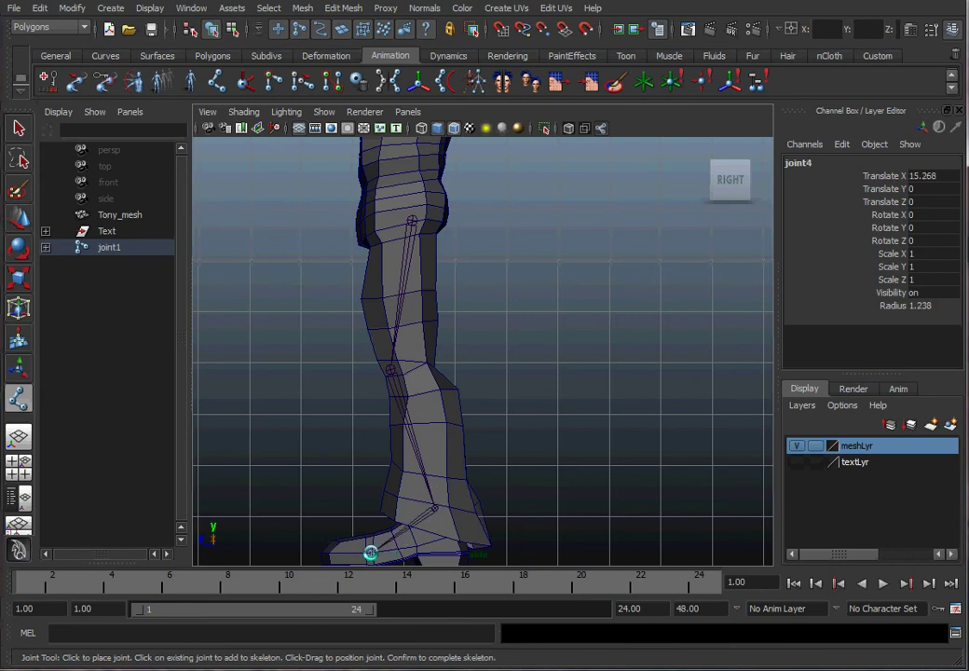
{"action": "left_click", "coordinate": [324, 551]}
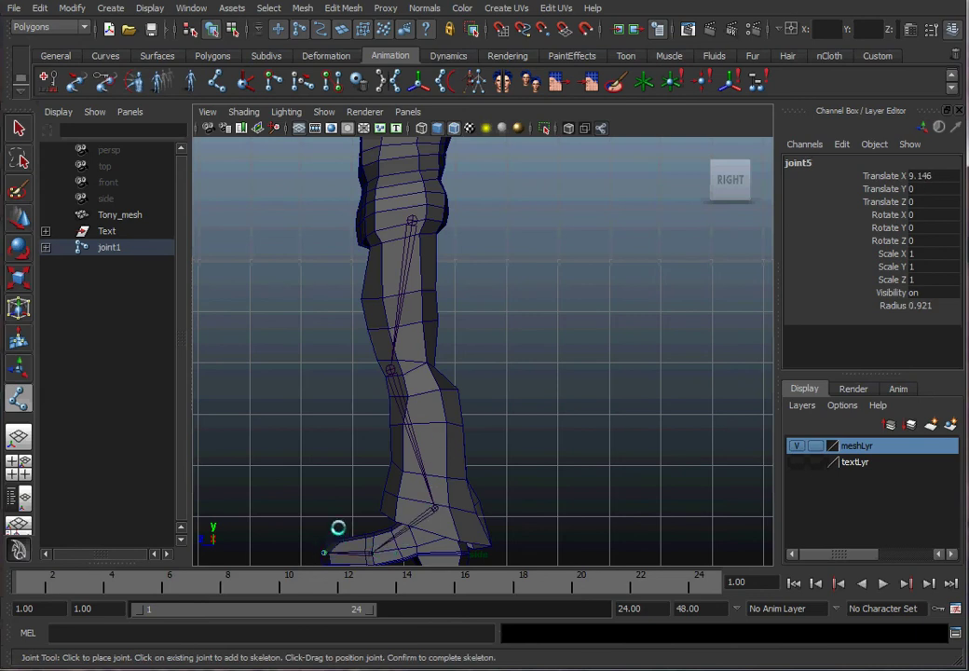
{"action": "key", "text": "Return"}
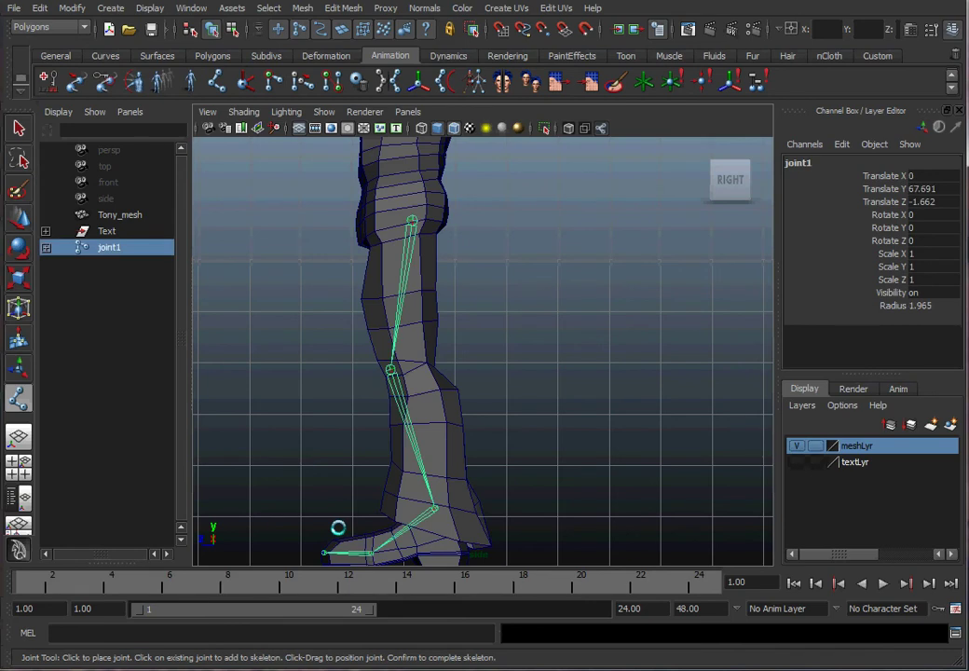
{"action": "key", "text": "q"}
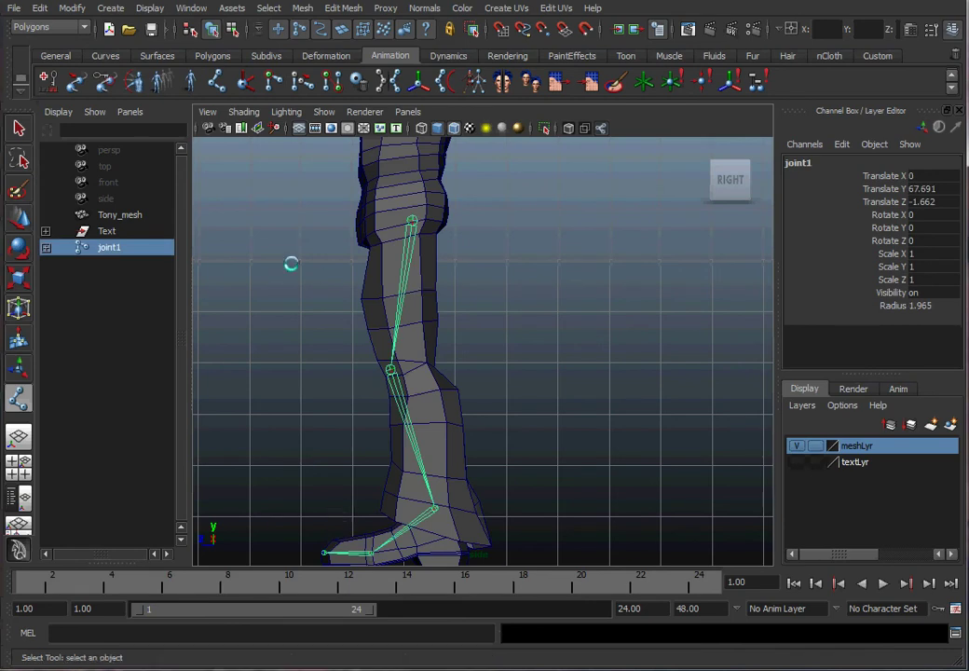
Deselect the joints, switch to the front view around the character's legs and hide the grid.
{"action": "left_click", "coordinate": [319, 282]}
{"action": "key", "text": "space"}
{"action": "left_click_drag", "start_coordinate": [319, 282], "coordinate": [317, 322]}
{"action": "right_click_drag", "start_coordinate": [370, 245], "coordinate": [466, 247], "text": "alt"}
{"action": "middle_click_drag", "start_coordinate": [382, 197], "coordinate": [460, 279], "text": "alt"}
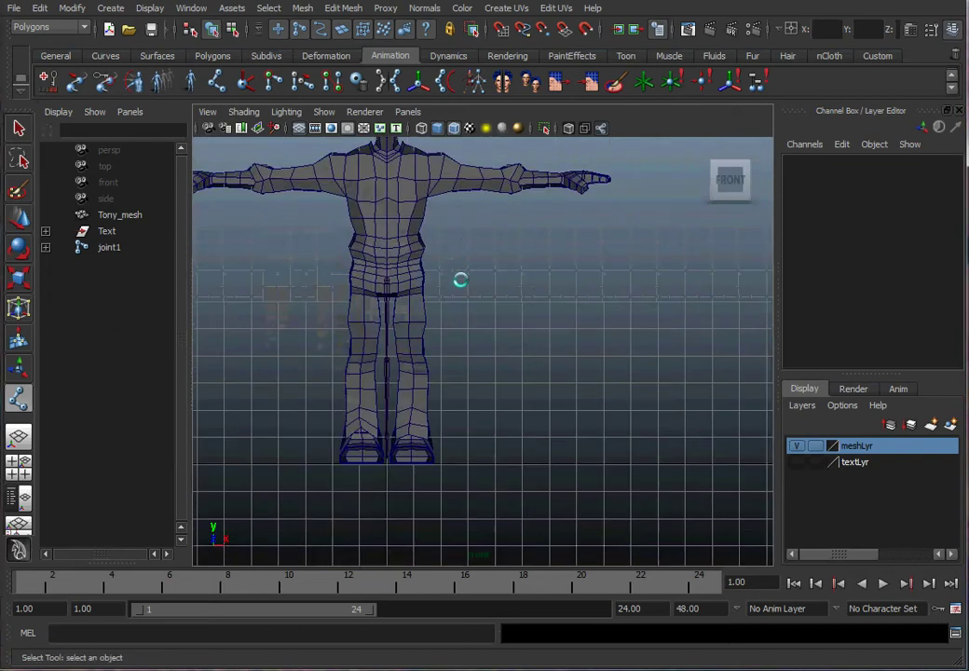
{"action": "left_click", "coordinate": [298, 128]}
{"action": "right_click_drag", "start_coordinate": [380, 271], "coordinate": [419, 271], "text": "alt"}
{"action": "middle_click_drag", "start_coordinate": [418, 270], "coordinate": [406, 208], "text": "alt"}
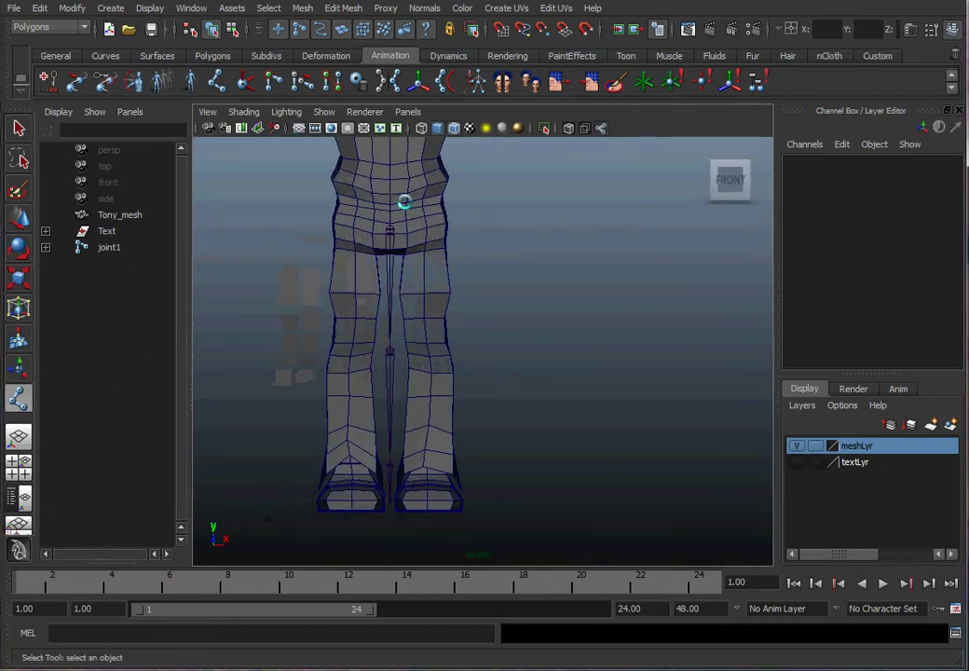
Move the root of the leg chain sideways to Translate X 8.91, inside the character's left leg.
{"action": "left_click", "coordinate": [391, 228]}
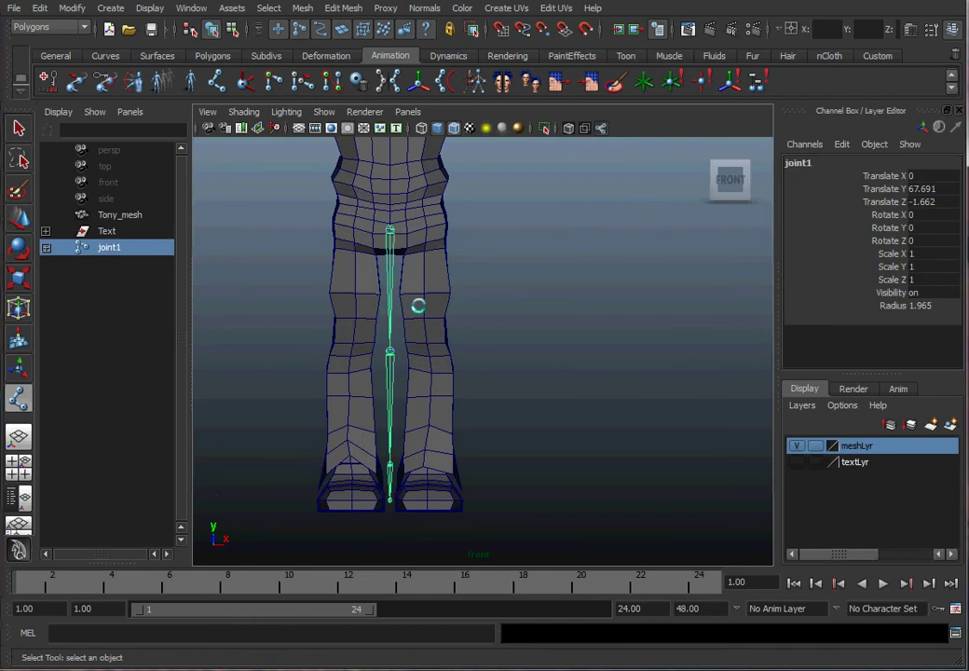
{"action": "key", "text": "w"}
{"action": "left_click_drag", "start_coordinate": [444, 225], "coordinate": [481, 226]}
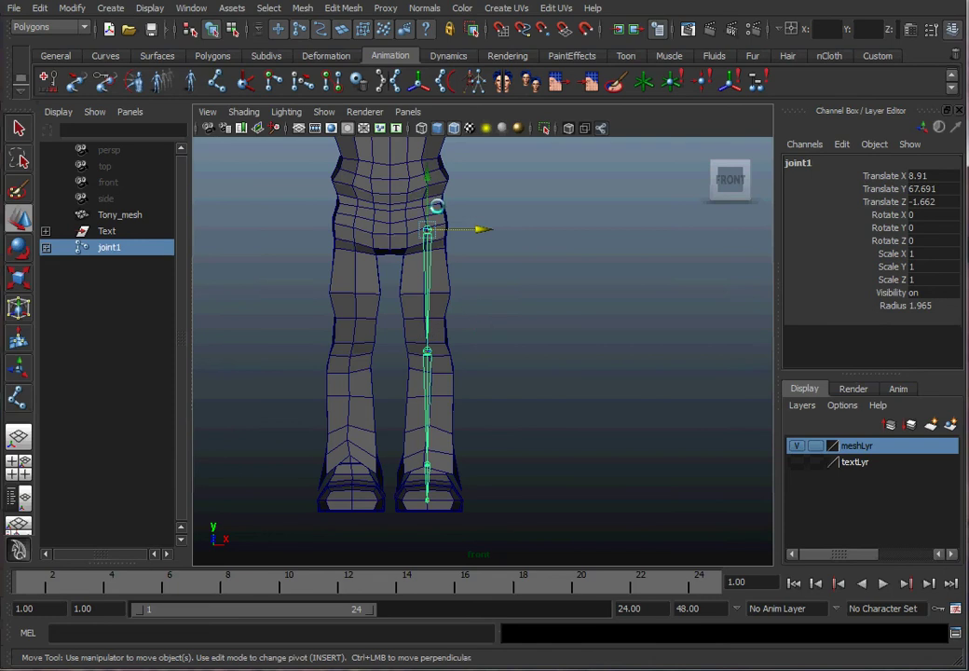
{"action": "left_click", "coordinate": [495, 383]}
Switch to the perspective view, select Tony_mesh and freeze its transformations.
{"action": "key", "text": "space"}
{"action": "left_click_drag", "start_coordinate": [431, 334], "coordinate": [441, 303]}
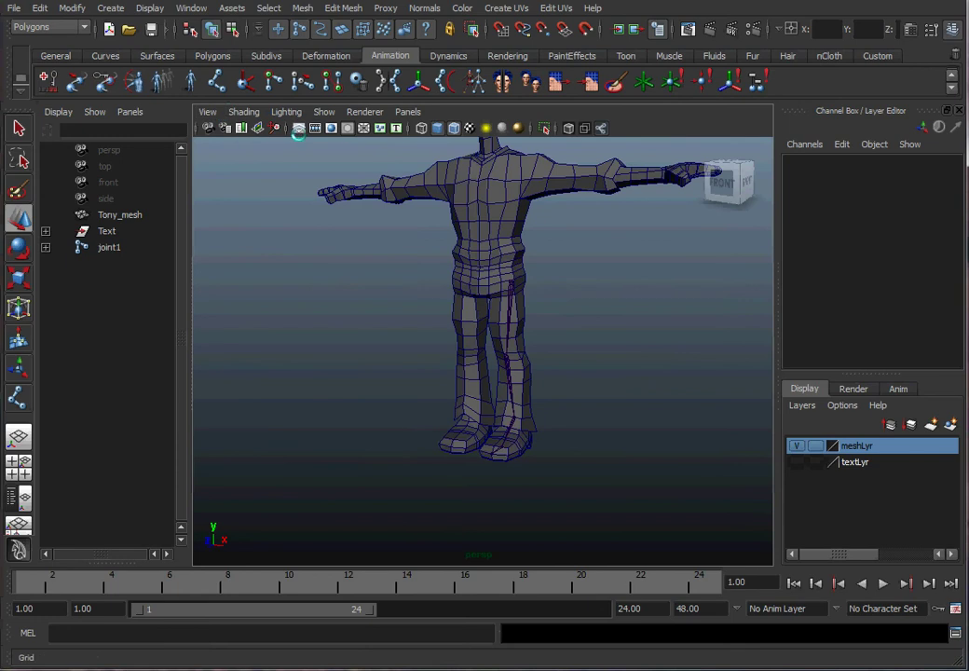
{"action": "left_click_drag", "start_coordinate": [547, 303], "coordinate": [435, 281], "text": "alt"}
{"action": "left_click", "coordinate": [433, 278]}
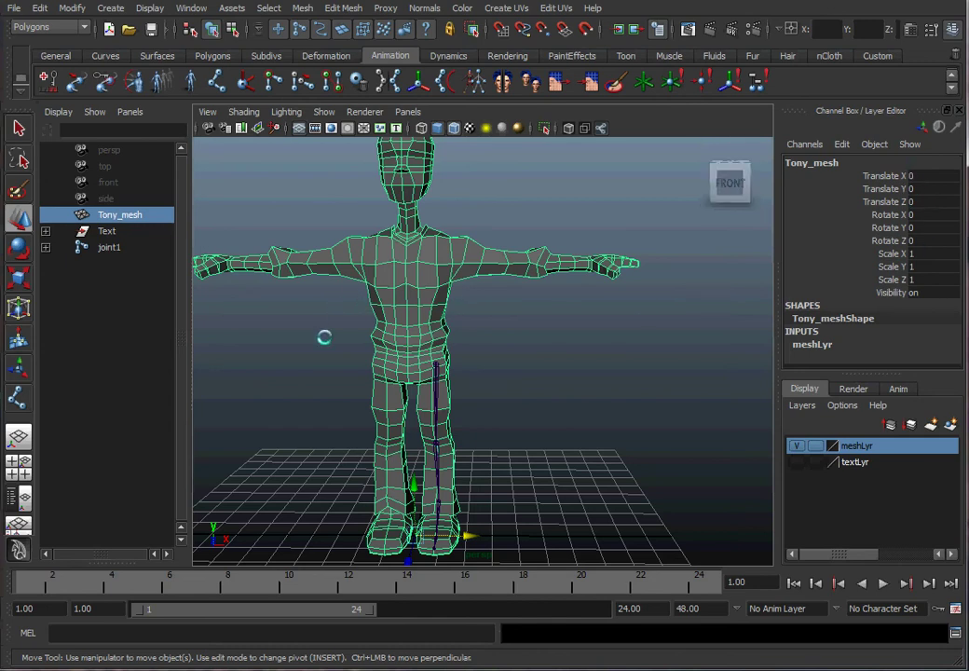
{"action": "key", "text": "space"}
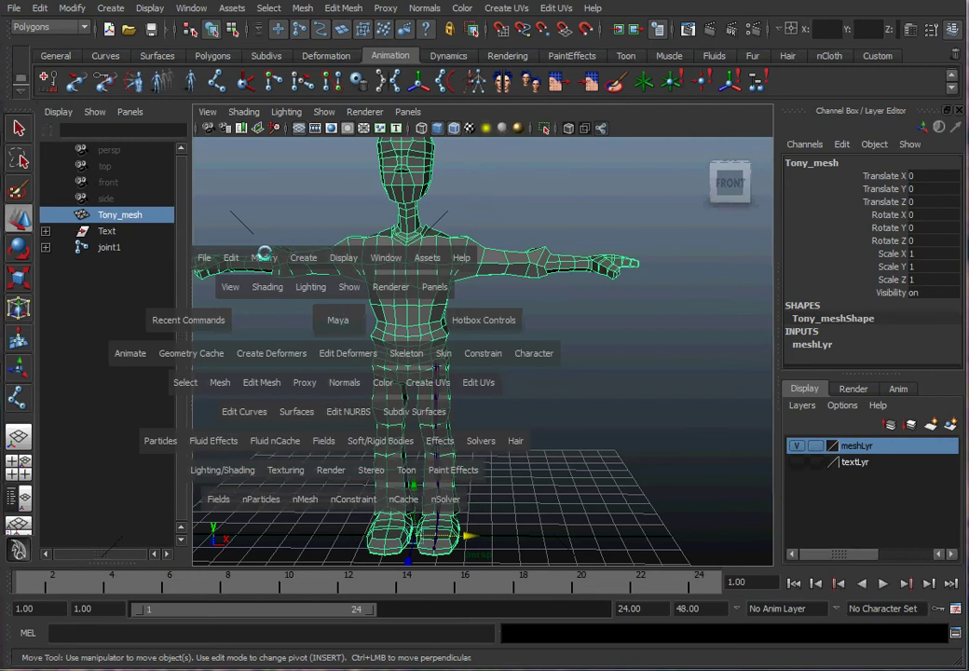
{"action": "left_click_drag", "start_coordinate": [264, 257], "coordinate": [311, 319]}
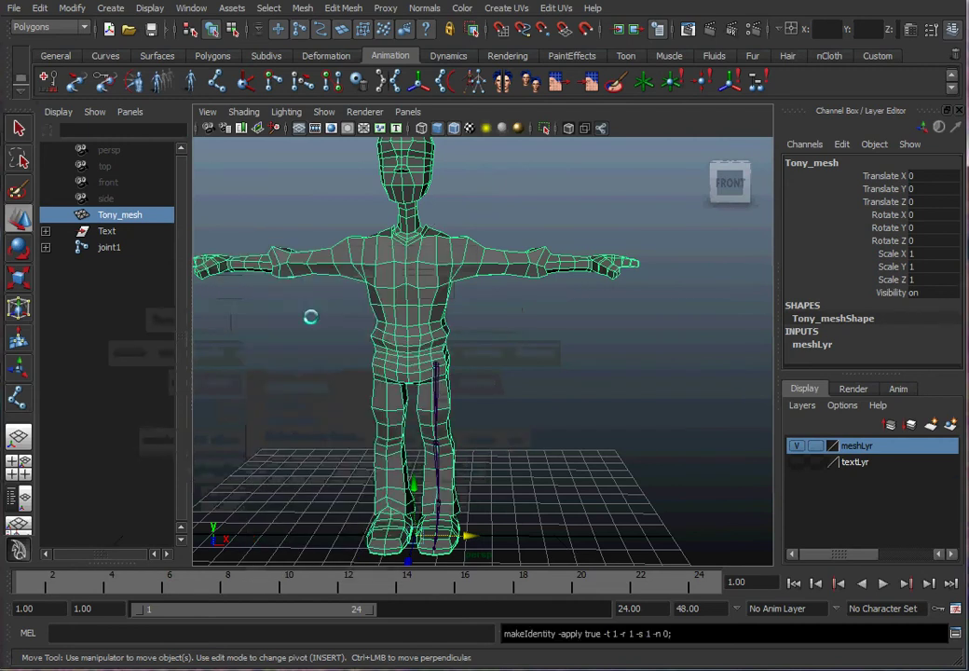
{"action": "left_click", "coordinate": [600, 385]}
{"action": "left_click", "coordinate": [428, 313]}
{"action": "key", "text": "space"}
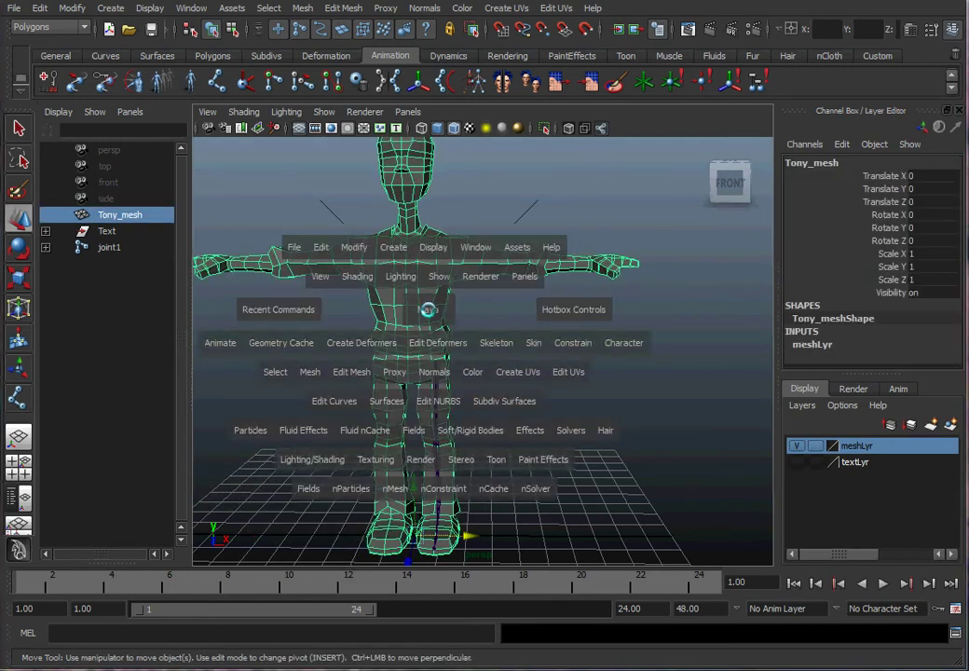
{"action": "left_click_drag", "start_coordinate": [516, 348], "coordinate": [460, 356], "text": "alt"}
{"action": "right_click_drag", "start_coordinate": [521, 342], "coordinate": [447, 417], "text": "alt"}
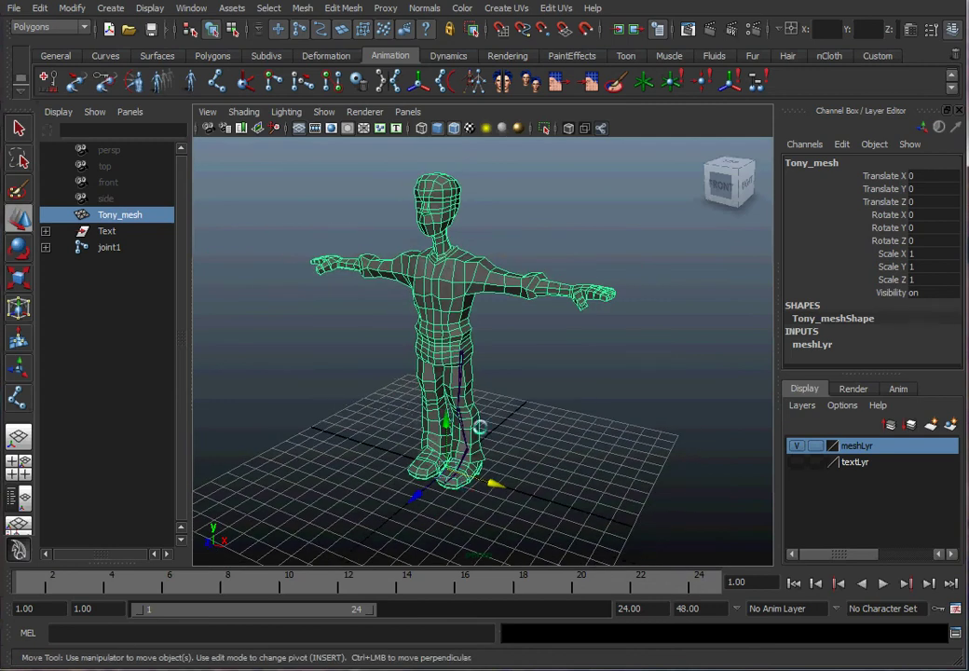
{"action": "left_click_drag", "start_coordinate": [458, 410], "coordinate": [525, 385], "text": "alt"}
{"action": "middle_click_drag", "start_coordinate": [525, 384], "coordinate": [502, 363], "text": "alt"}
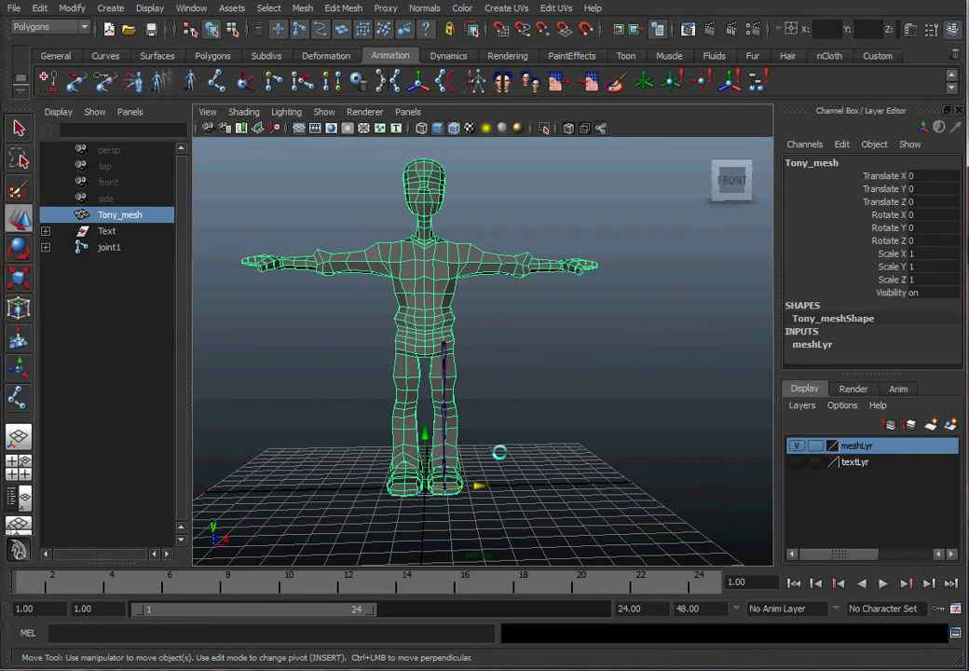
Move Tony_mesh down to Translate Y -0.306 in the front view so the shoe soles rest on the ground line.
{"action": "key", "text": "space"}
{"action": "left_click_drag", "start_coordinate": [419, 384], "coordinate": [424, 426]}
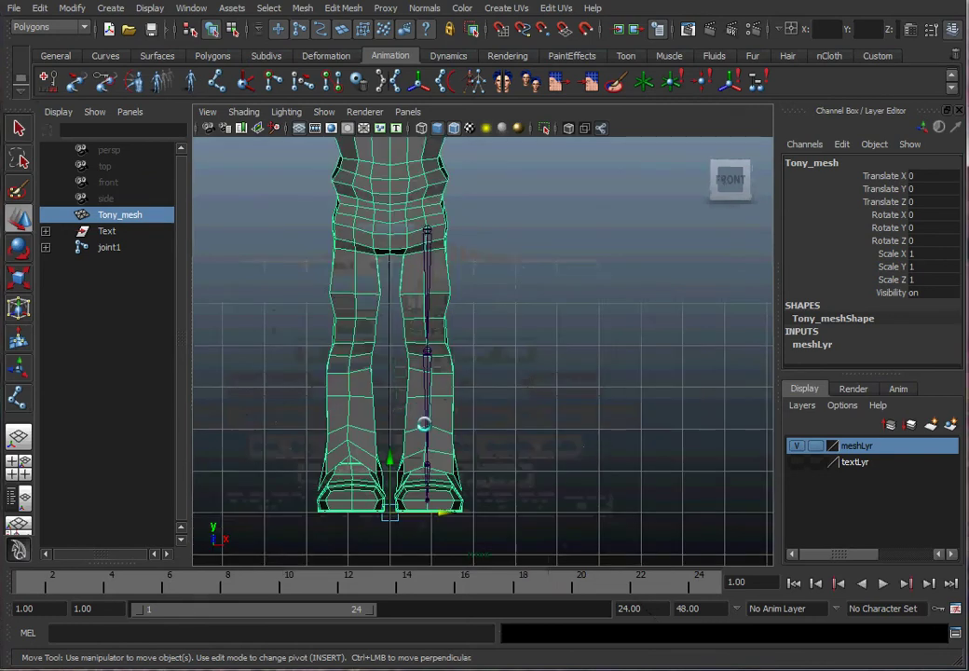
{"action": "middle_click_drag", "start_coordinate": [424, 426], "coordinate": [416, 303], "text": "alt"}
{"action": "right_click_drag", "start_coordinate": [416, 303], "coordinate": [539, 347], "text": "alt"}
{"action": "middle_click_drag", "start_coordinate": [243, 347], "coordinate": [502, 398], "text": "alt"}
{"action": "right_click_drag", "start_coordinate": [502, 398], "coordinate": [617, 405], "text": "alt"}
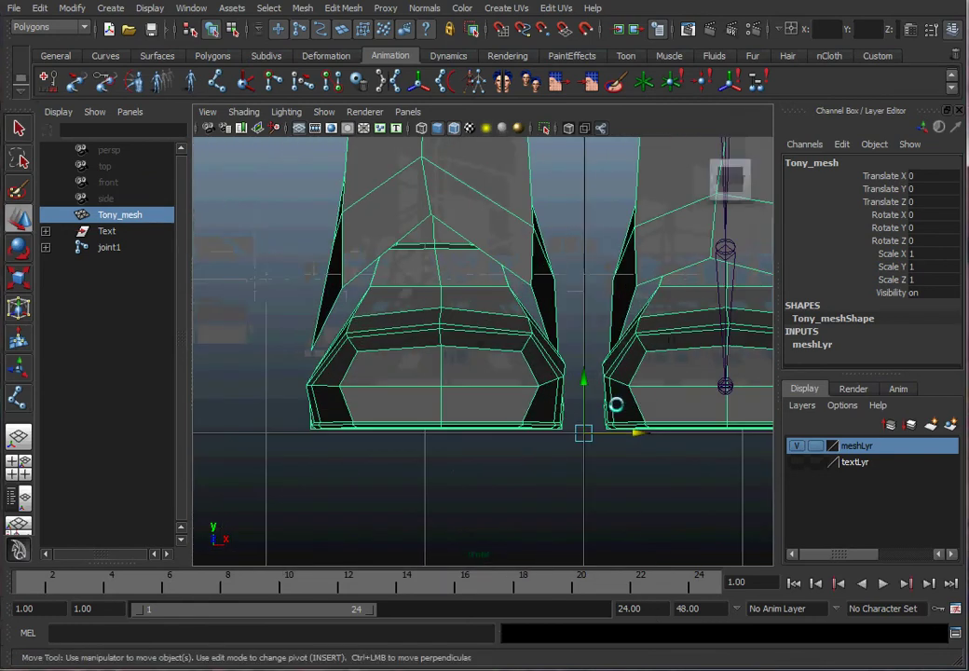
{"action": "left_click", "coordinate": [483, 463]}
{"action": "left_click", "coordinate": [461, 380]}
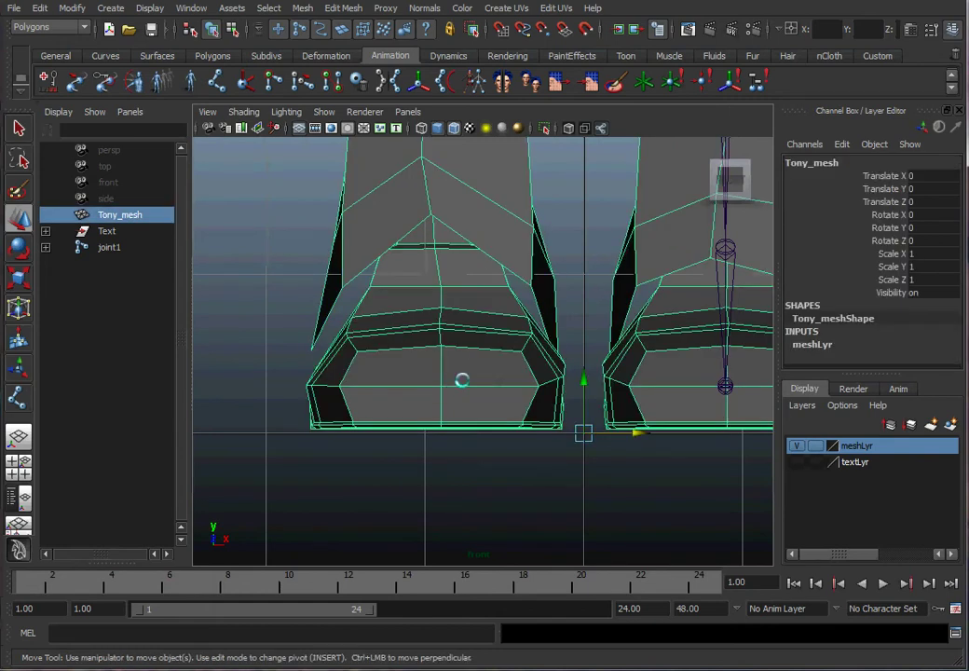
{"action": "left_click_drag", "start_coordinate": [584, 377], "coordinate": [584, 380]}
Freeze the lowered mesh's transformations and deselect it.
{"action": "key", "text": "space"}
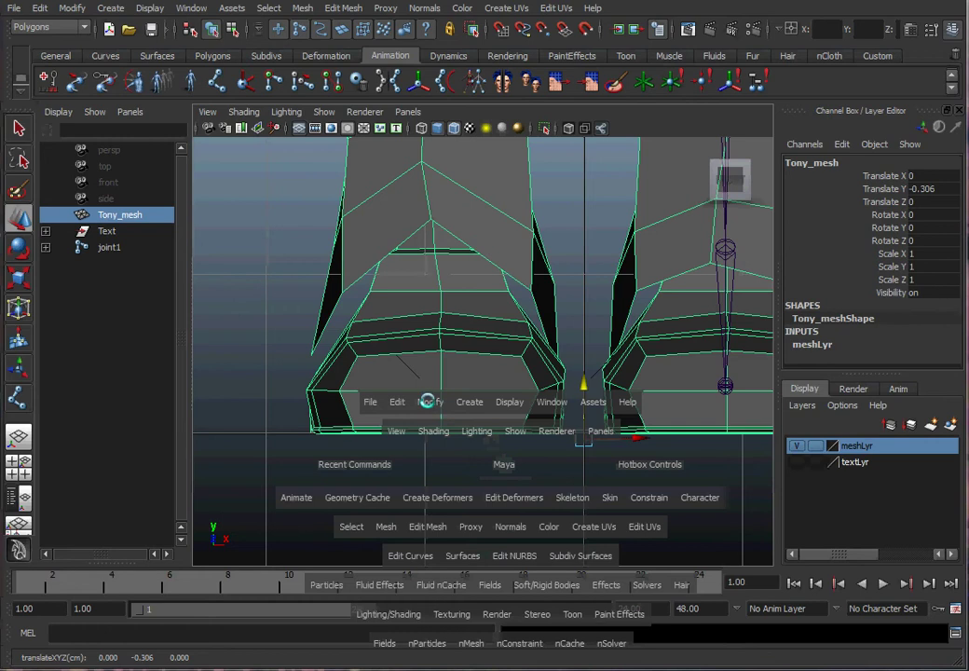
{"action": "left_click_drag", "start_coordinate": [427, 402], "coordinate": [503, 131]}
{"action": "left_click", "coordinate": [270, 238]}
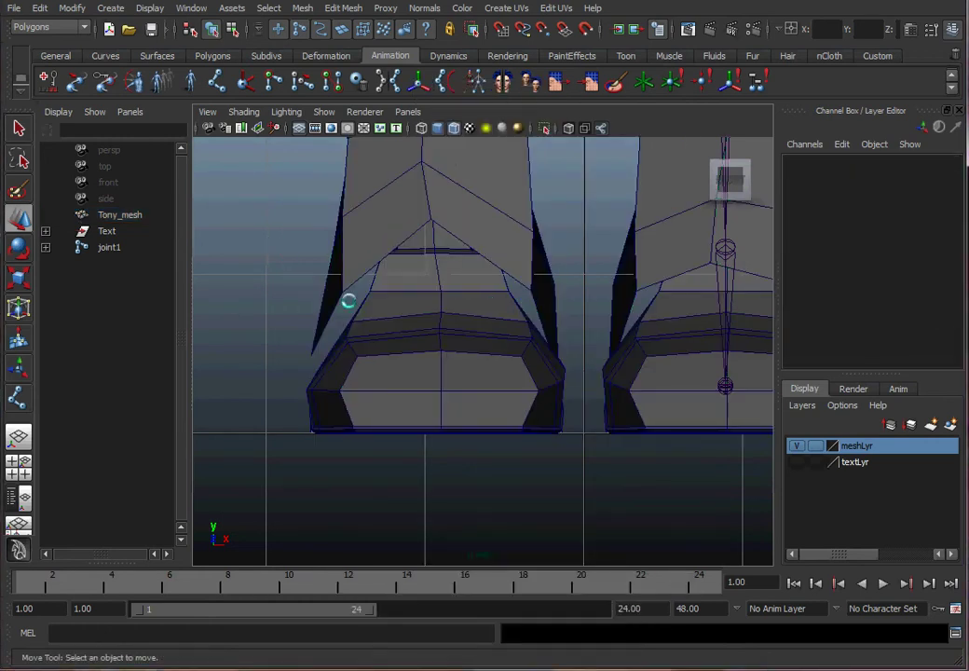
Return to the perspective view, expand the whole joint1 hierarchy and widen the Outliner to fit the joint names.
{"action": "scroll", "coordinate": [476, 292], "scroll_direction": "down", "scroll_amount": 3}
{"action": "key", "text": "space"}
{"action": "left_click_drag", "start_coordinate": [439, 324], "coordinate": [441, 294]}
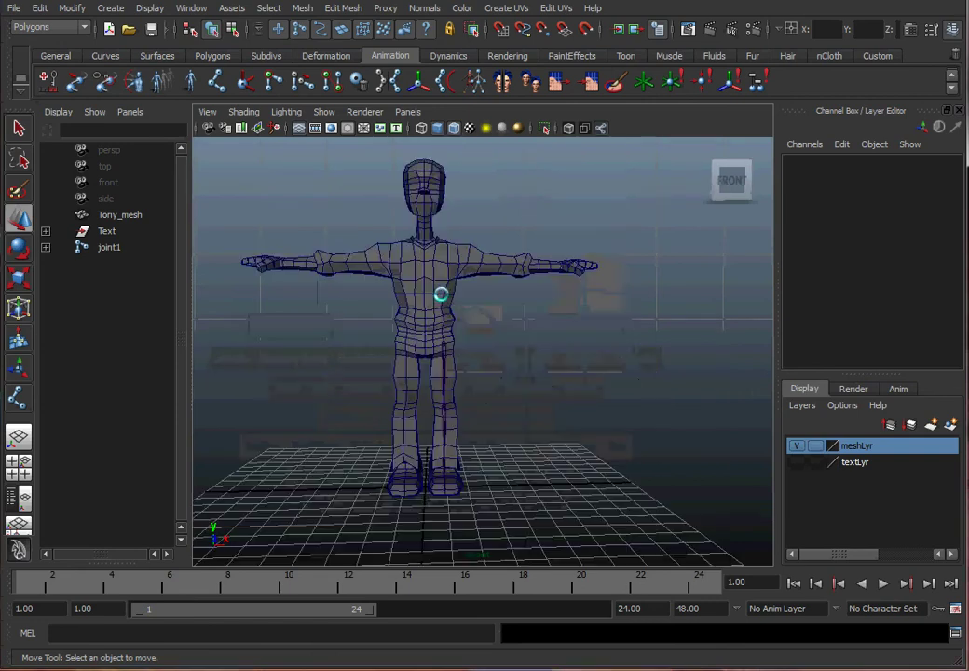
{"action": "right_click_drag", "start_coordinate": [428, 339], "coordinate": [494, 339], "text": "alt"}
{"action": "left_click_drag", "start_coordinate": [494, 339], "coordinate": [548, 313], "text": "alt"}
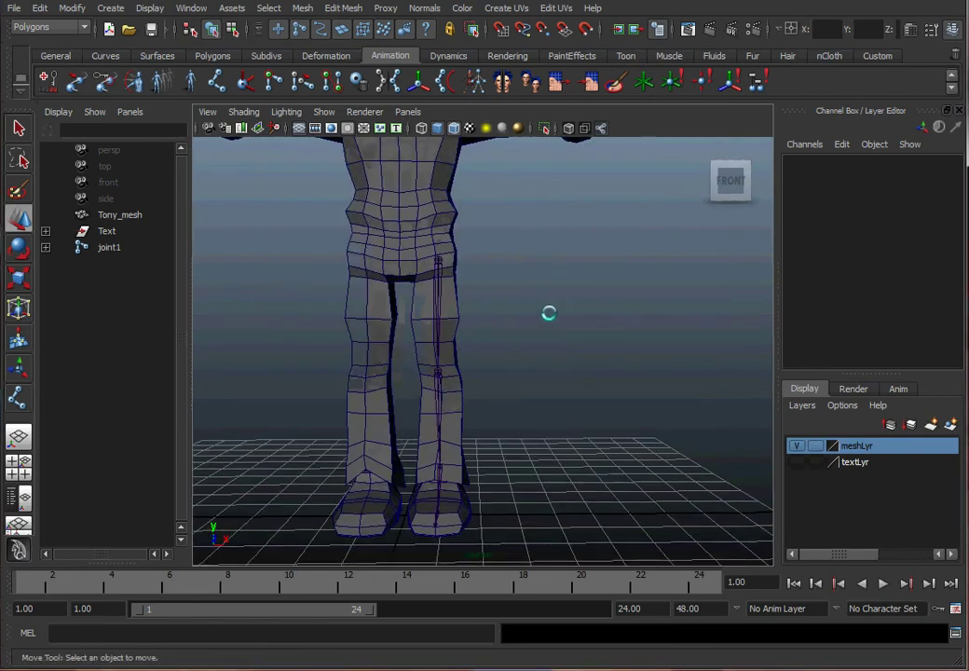
{"action": "left_click", "coordinate": [65, 247]}
{"action": "left_click", "coordinate": [45, 247], "text": "shift"}
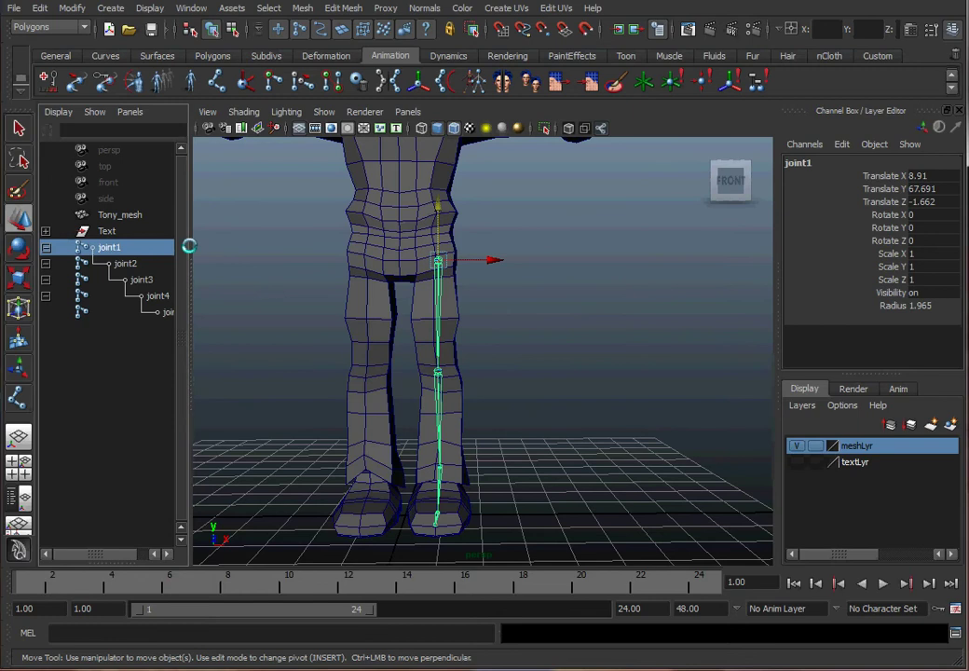
{"action": "left_click_drag", "start_coordinate": [191, 247], "coordinate": [274, 245]}
Rename the root joint of the leg chain as thigh_Lt.
{"action": "double_click", "coordinate": [106, 247]}
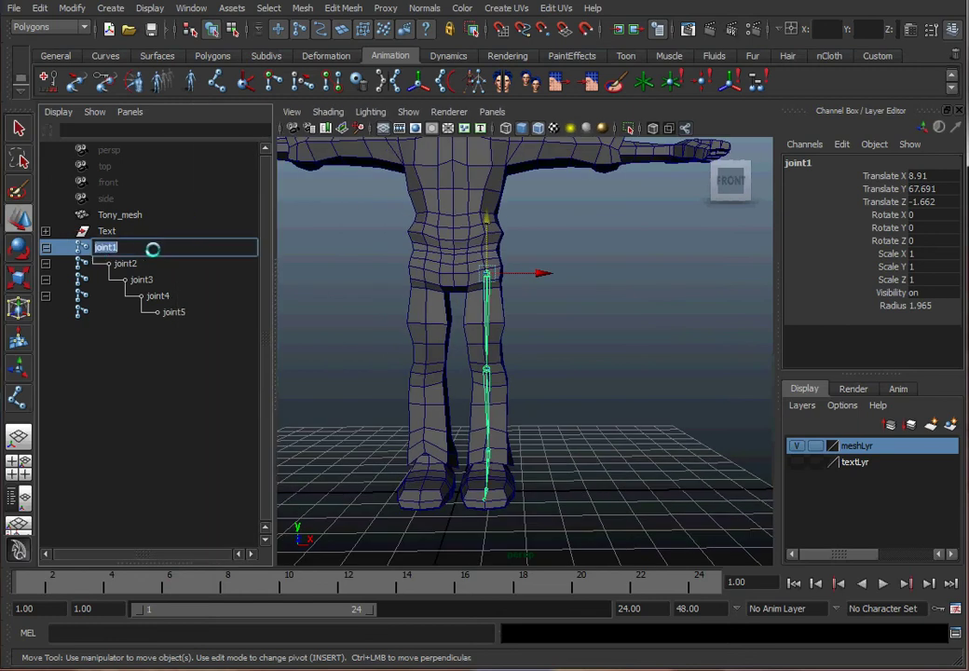
{"action": "type", "text": "thigh_Lt"}
{"action": "key", "text": "Return"}
Rename the second and third joints of the left leg chain as knee_Lt and ankle_Lt.
{"action": "double_click", "coordinate": [171, 262]}
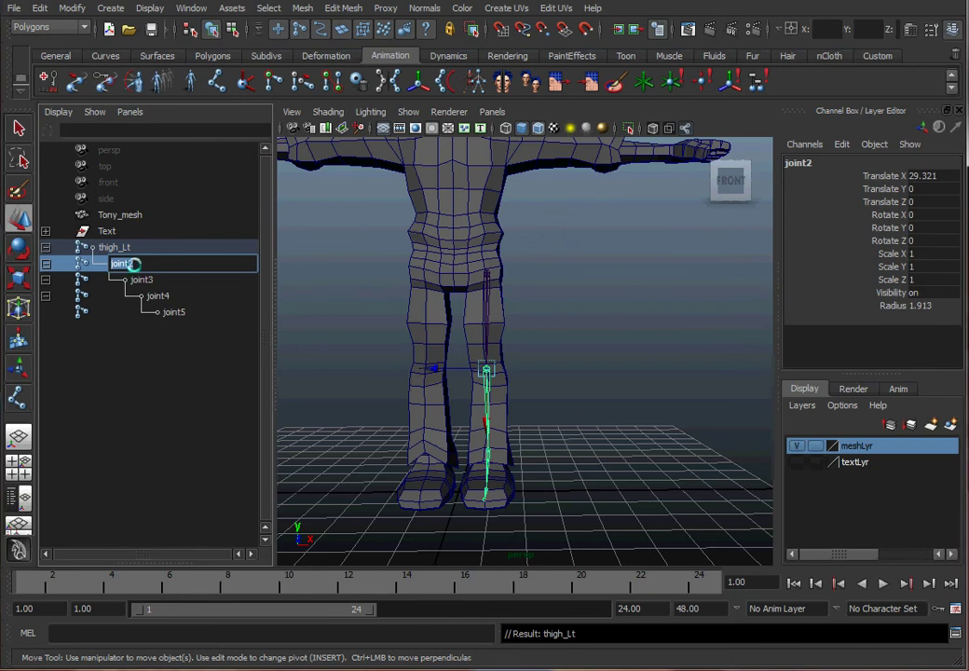
{"action": "key", "text": "Return"}
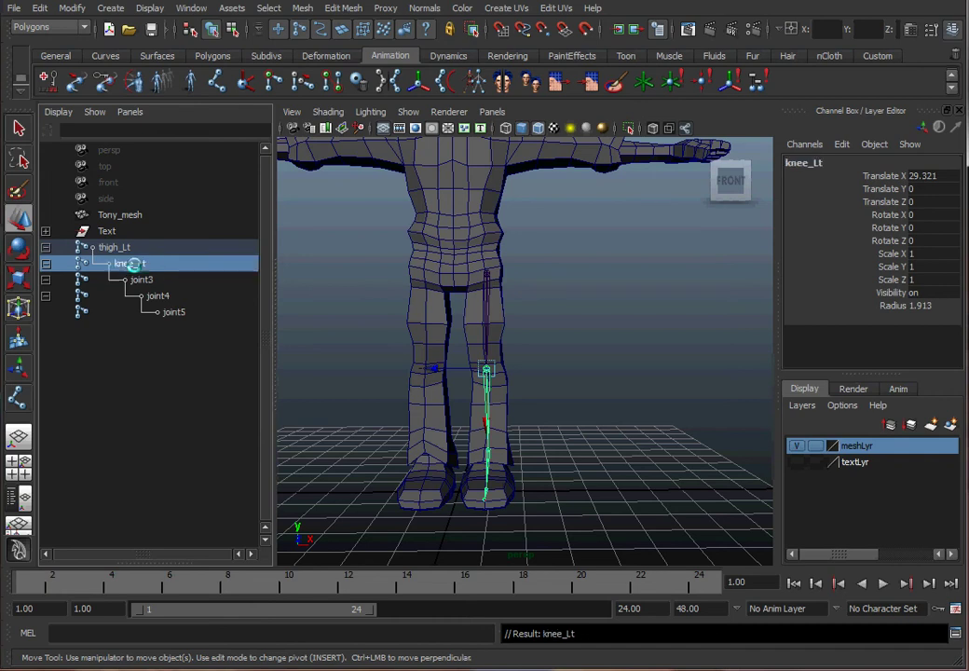
{"action": "double_click", "coordinate": [148, 279]}
{"action": "type", "text": "a"}
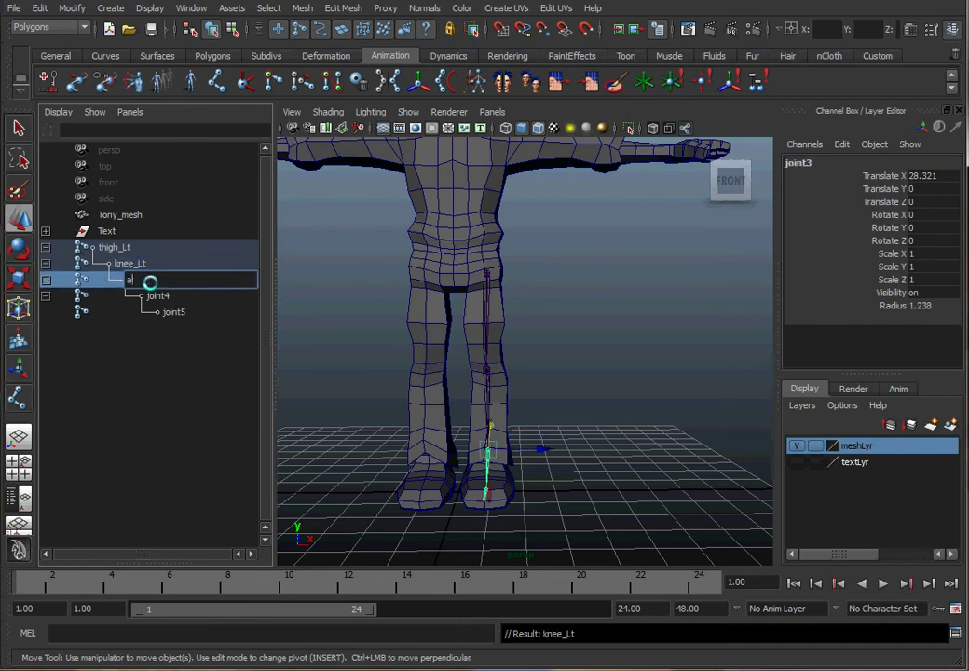
{"action": "type", "text": "nkle_Lt"}
{"action": "key", "text": "Return"}
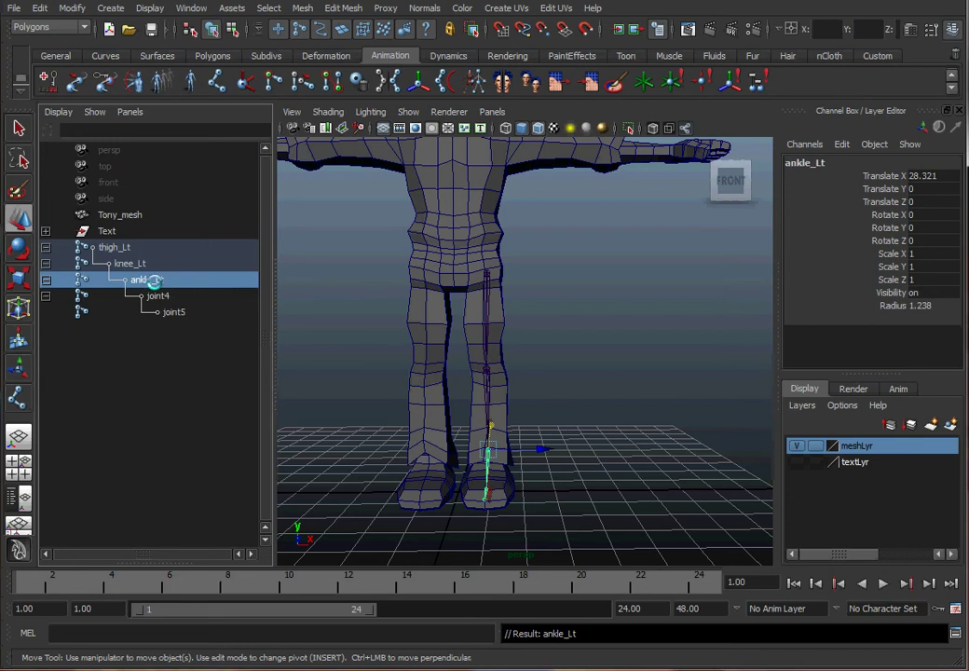
Rename the joint directly below ankle_Lt as ball_Lt.
{"action": "double_click", "coordinate": [154, 296]}
{"action": "type", "text": "ball_"}
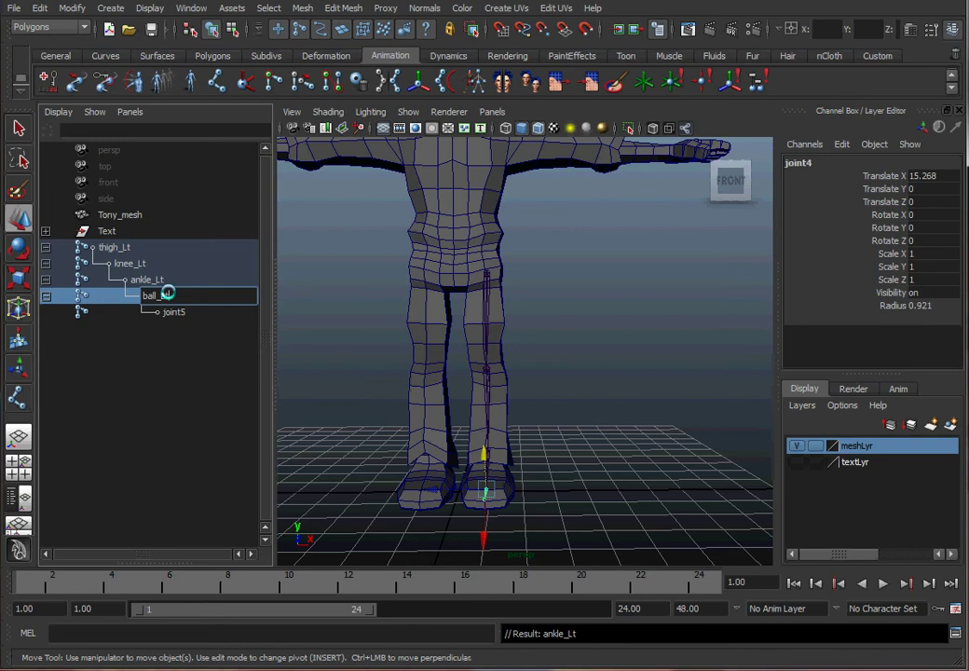
{"action": "key", "text": "Return"}
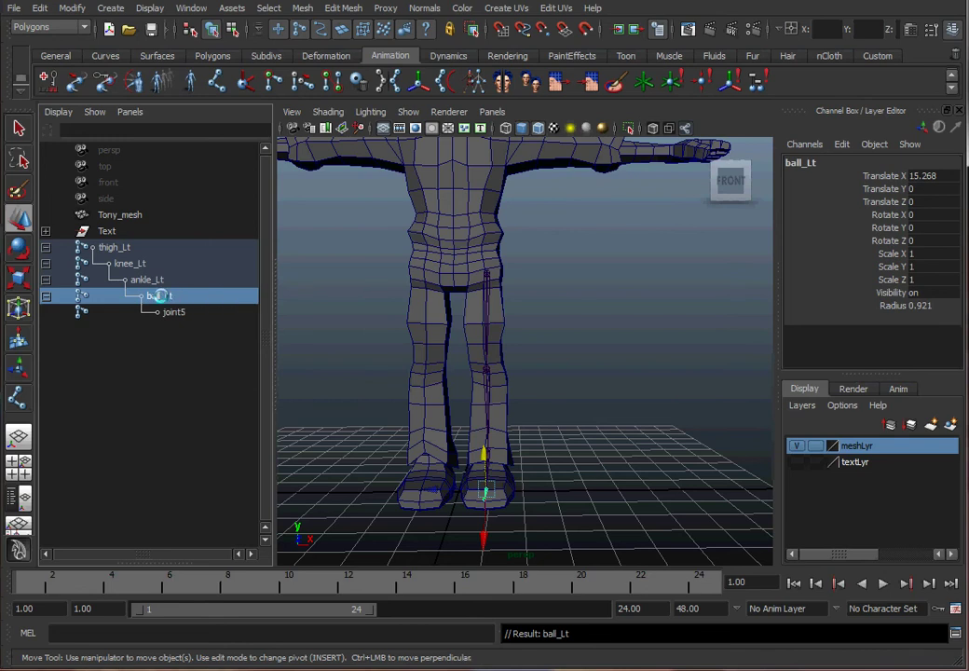
Rename the ball_Lt joint as toe_Lt and the last joint of the chain as end_foot_Lt, then deselect everything.
{"action": "double_click", "coordinate": [161, 296]}
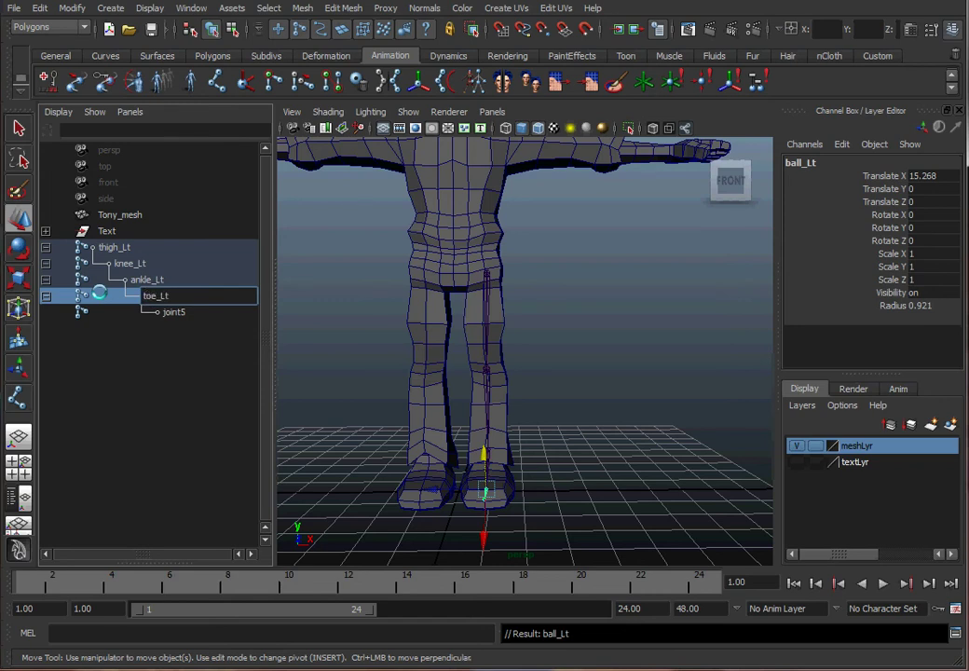
{"action": "type", "text": "toe"}
{"action": "double_click", "coordinate": [173, 311]}
{"action": "type", "text": "end_foot_Lt"}
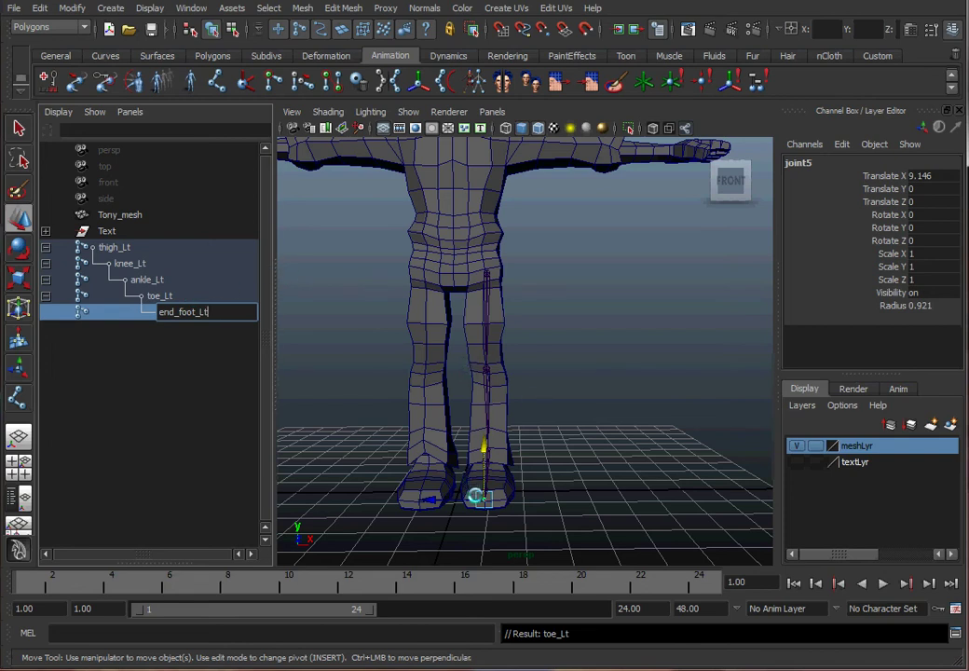
{"action": "left_click", "coordinate": [555, 429]}
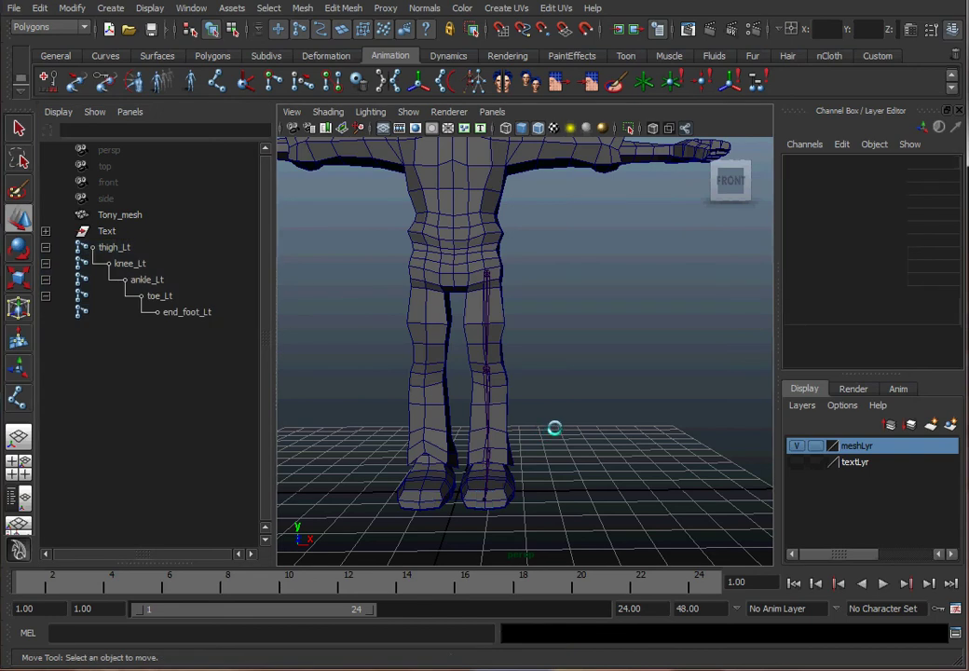
Examine the placement of the toe_Lt and end_foot_Lt joints inside the left shoe from the side.
{"action": "left_click_drag", "start_coordinate": [560, 435], "coordinate": [432, 470], "text": "alt"}
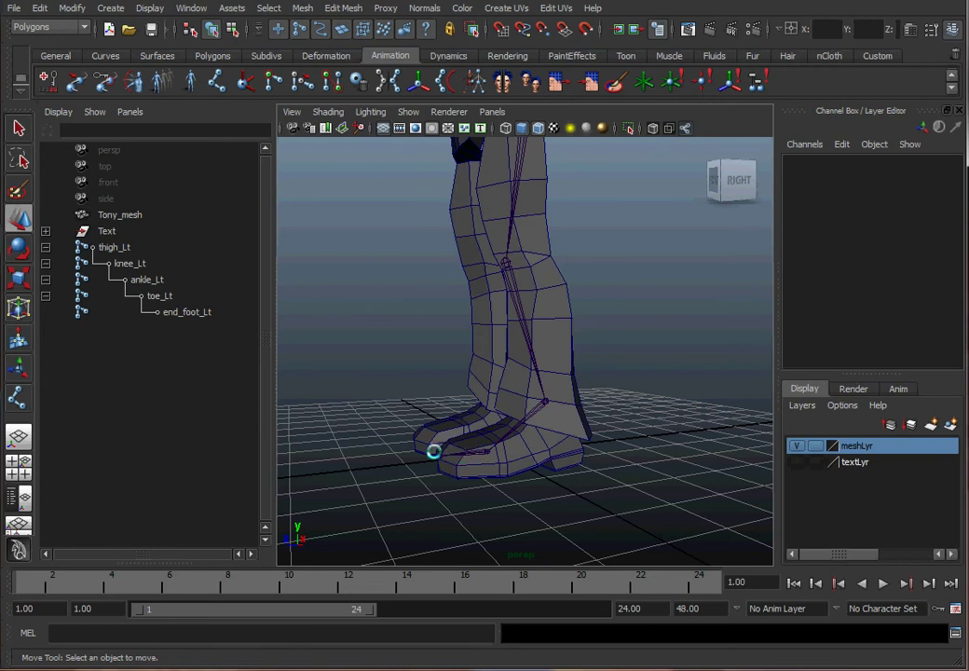
{"action": "right_click_drag", "start_coordinate": [465, 449], "coordinate": [582, 450], "text": "alt"}
{"action": "middle_click_drag", "start_coordinate": [500, 454], "coordinate": [489, 373], "text": "alt"}
{"action": "right_click_drag", "start_coordinate": [480, 406], "coordinate": [570, 417], "text": "alt"}
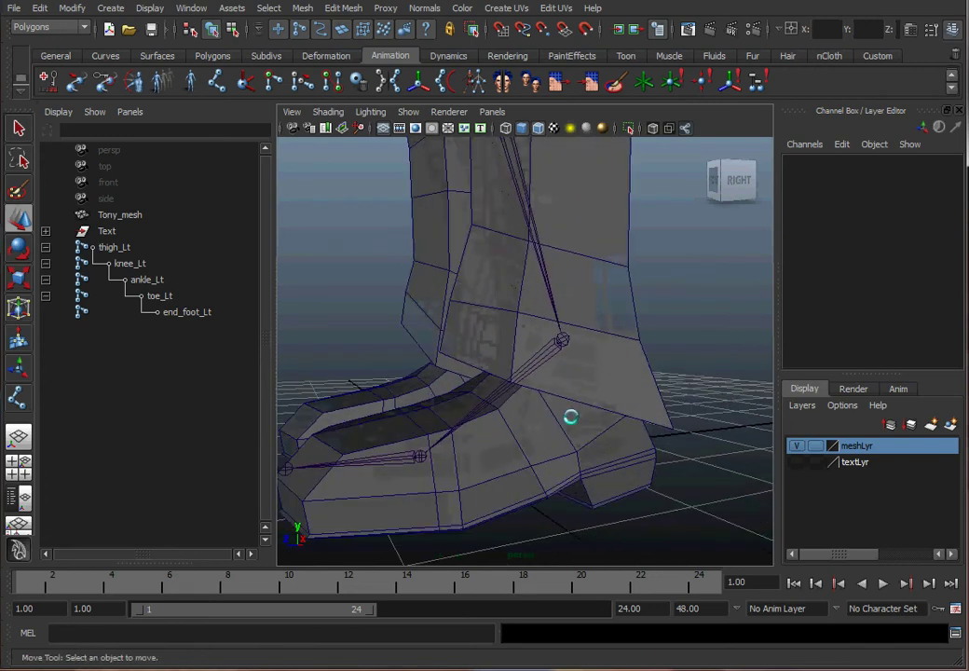
{"action": "left_click_drag", "start_coordinate": [570, 416], "coordinate": [534, 372], "text": "alt"}
{"action": "left_click", "coordinate": [493, 400]}
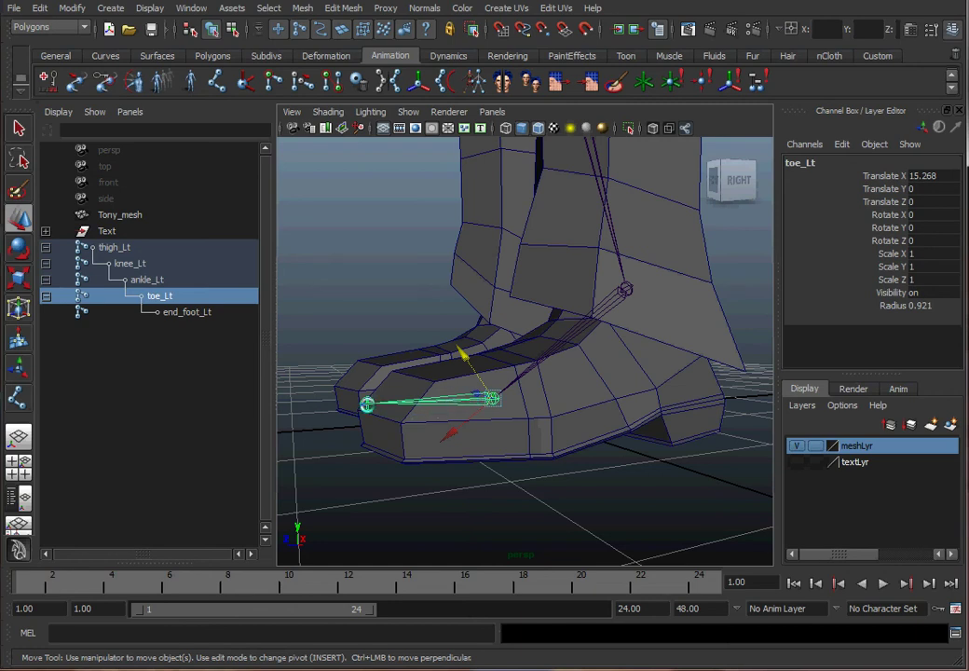
{"action": "left_click", "coordinate": [514, 494]}
{"action": "left_click", "coordinate": [493, 401]}
{"action": "left_click", "coordinate": [367, 402]}
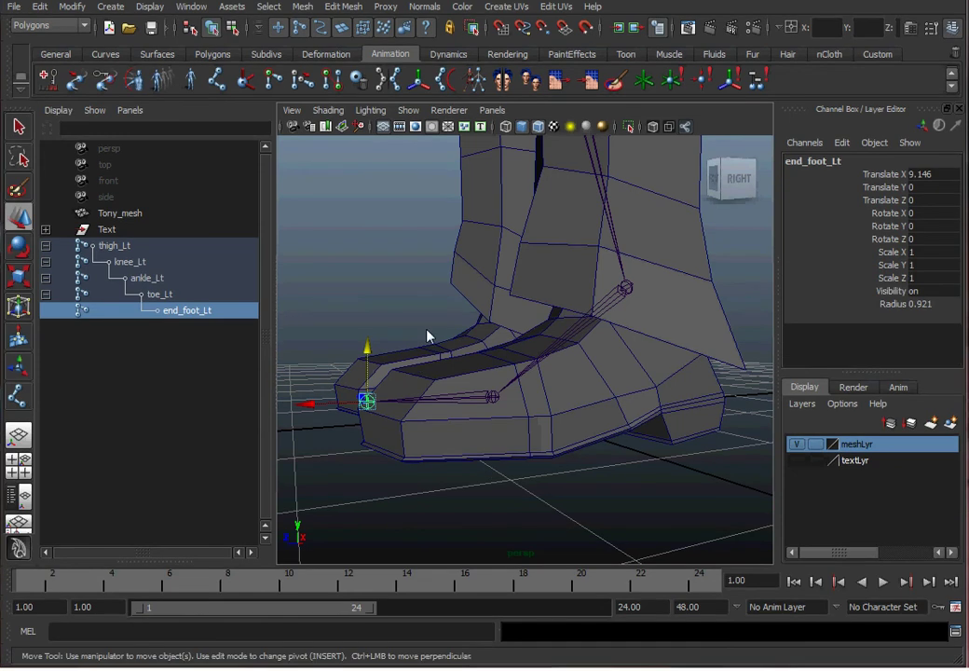
{"action": "left_click", "coordinate": [385, 273]}
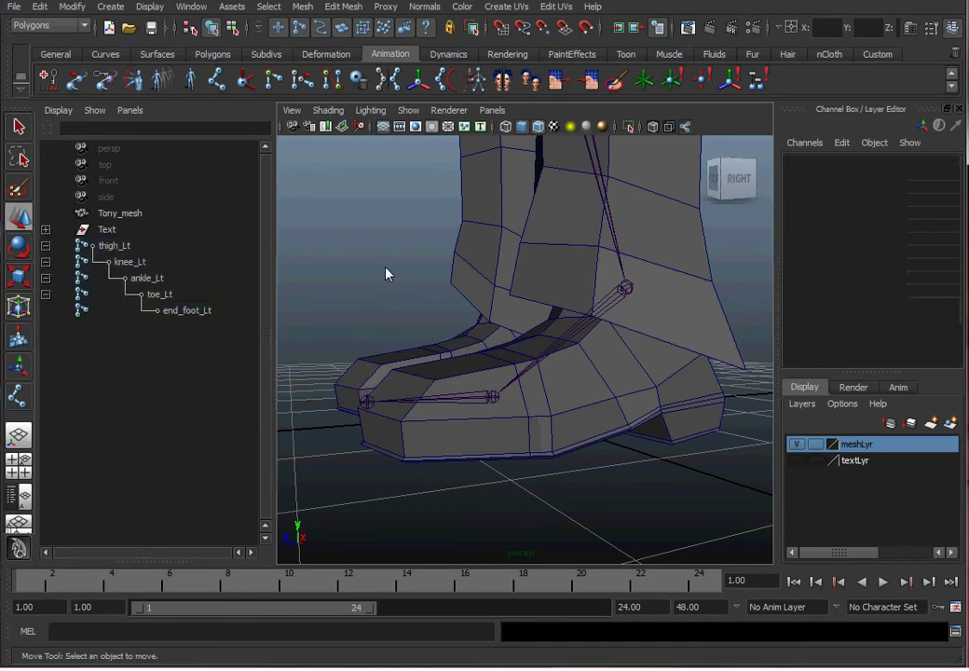
Duplicate the thigh_Lt joint chain and move the copy across to the other leg, at about Translate X -9.6.
{"action": "right_click_drag", "start_coordinate": [385, 273], "coordinate": [343, 281], "text": "alt"}
{"action": "left_click_drag", "start_coordinate": [343, 282], "coordinate": [500, 270], "text": "alt"}
{"action": "middle_click_drag", "start_coordinate": [499, 270], "coordinate": [593, 457], "text": "alt"}
{"action": "right_click_drag", "start_coordinate": [593, 456], "coordinate": [551, 363], "text": "alt"}
{"action": "left_click_drag", "start_coordinate": [551, 363], "coordinate": [501, 354], "text": "alt"}
{"action": "left_click", "coordinate": [520, 176]}
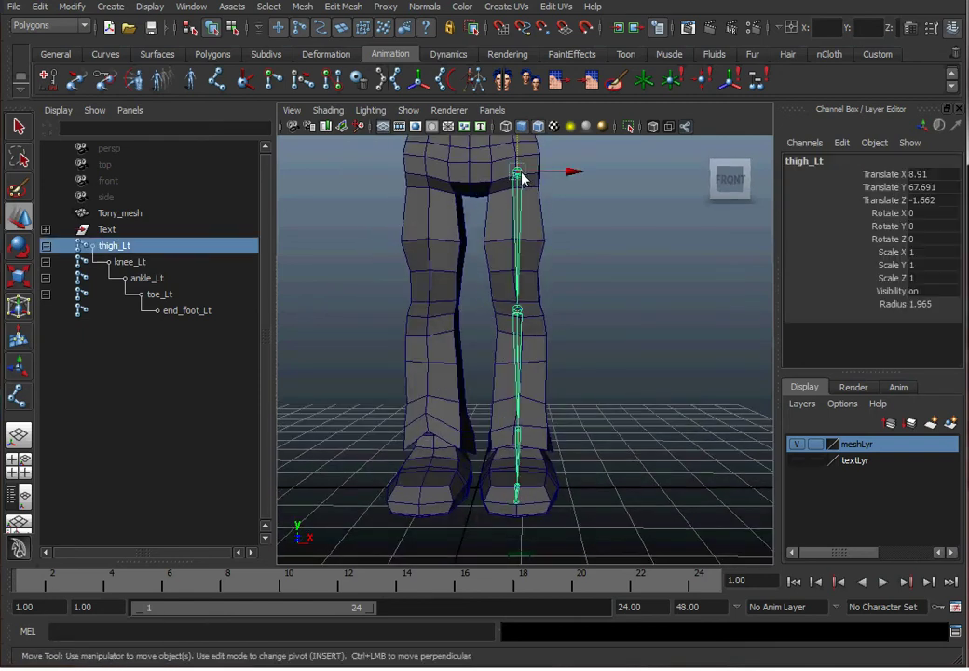
{"action": "mouse_move", "coordinate": [520, 249]}
{"action": "left_mouse_down", "text": "alt"}
{"action": "mouse_move", "coordinate": [533, 260]}
{"action": "mouse_move", "coordinate": [521, 256]}
{"action": "left_mouse_up", "text": "alt"}
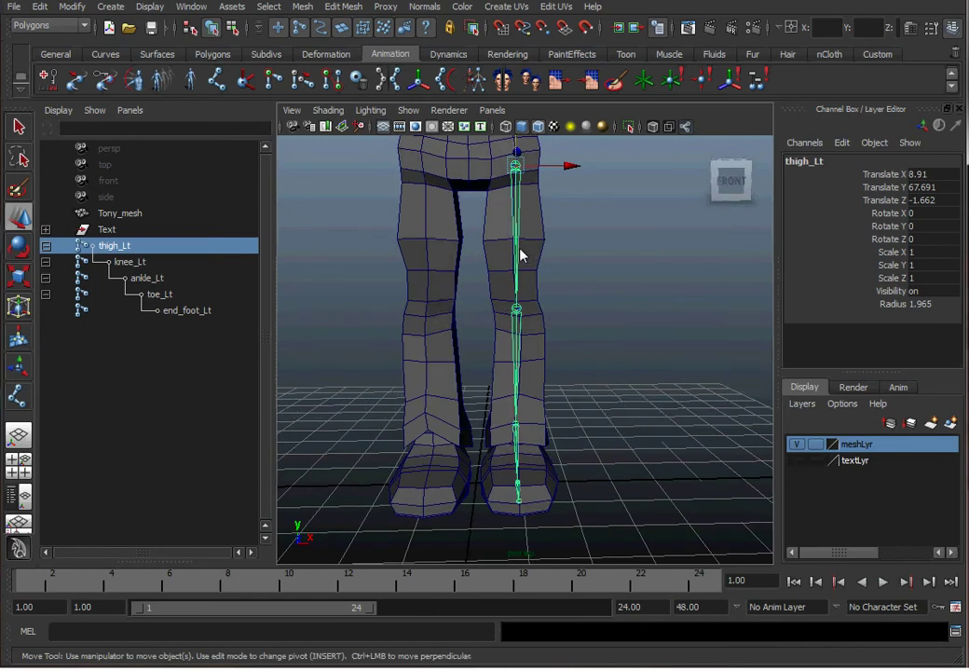
{"action": "key", "text": "ctrl+d"}
{"action": "left_click_drag", "start_coordinate": [573, 170], "coordinate": [482, 230]}
In the front view, copy the Translate X value of the original thigh_Lt joint.
{"action": "key", "text": "space"}
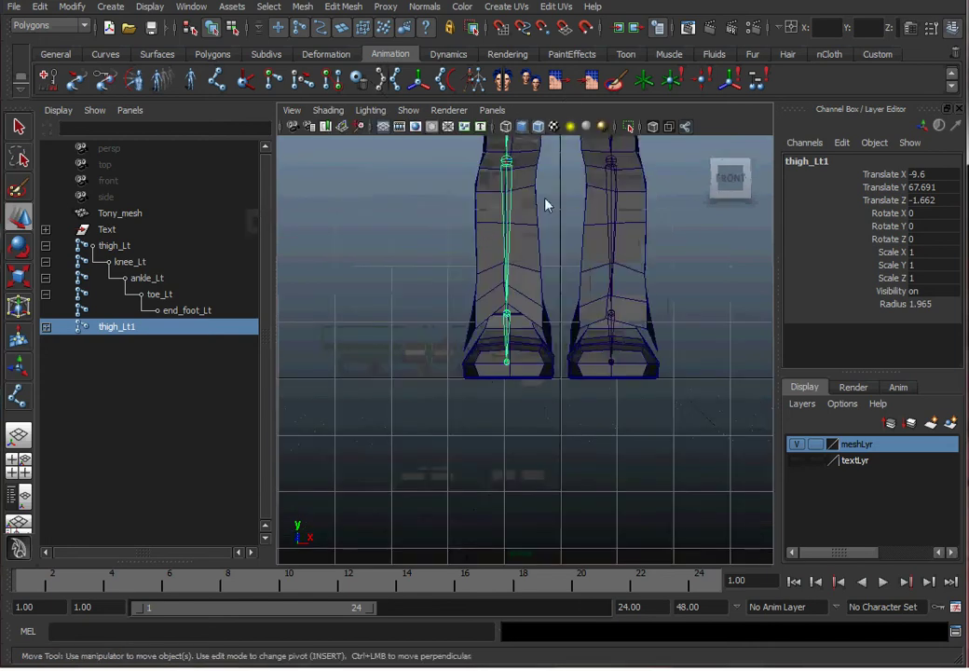
{"action": "middle_click_drag", "start_coordinate": [566, 200], "coordinate": [431, 575], "text": "alt"}
{"action": "right_click_drag", "start_coordinate": [438, 391], "coordinate": [535, 372], "text": "alt"}
{"action": "middle_click_drag", "start_coordinate": [456, 390], "coordinate": [525, 332], "text": "alt"}
{"action": "left_click", "coordinate": [524, 326]}
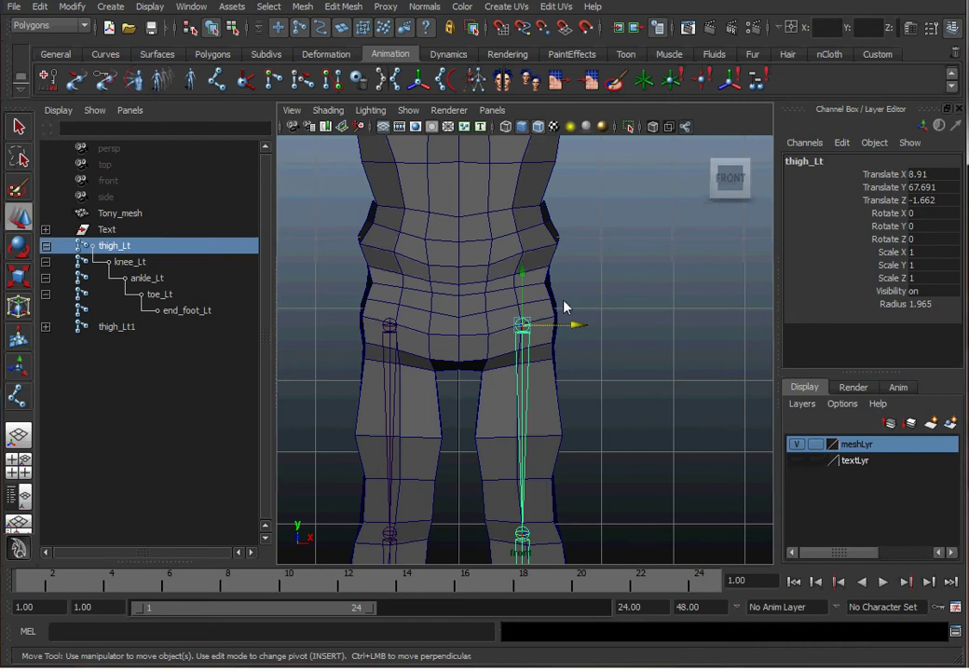
{"action": "double_click", "coordinate": [942, 177]}
{"action": "key", "text": "ctrl+c"}
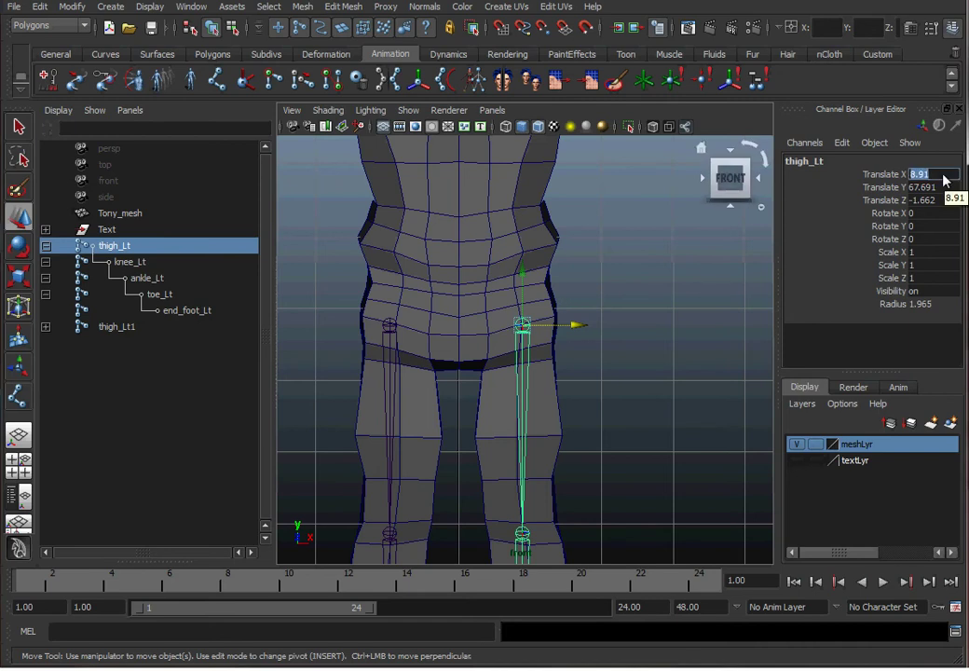
Set the duplicated thigh_Lt1 joint's Translate X to -8.91 so it mirrors the left leg, and deselect it.
{"action": "left_click", "coordinate": [391, 320]}
{"action": "left_click", "coordinate": [390, 324]}
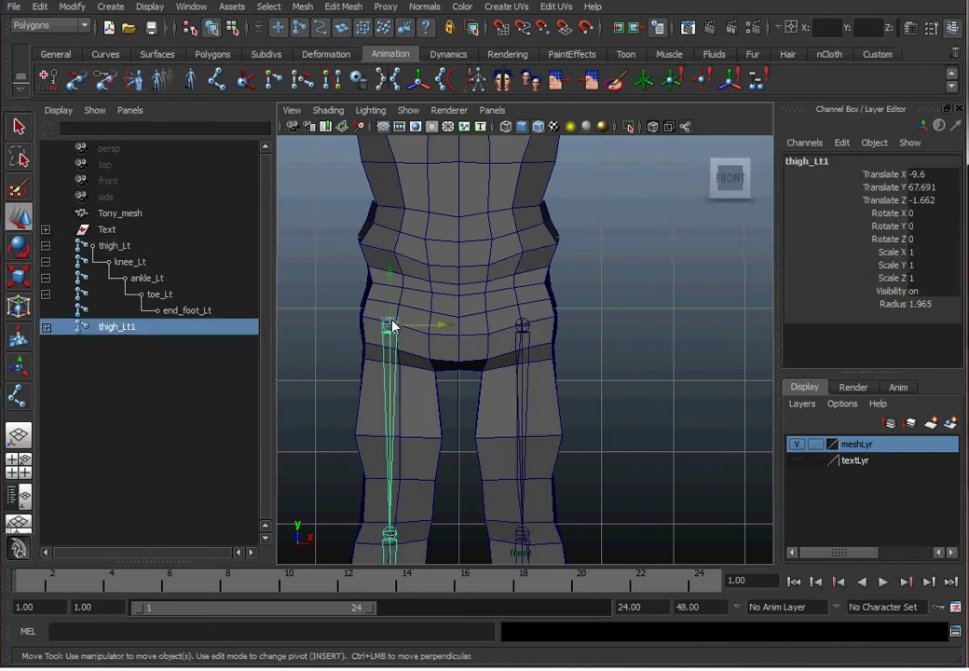
{"action": "double_click", "coordinate": [932, 174]}
{"action": "key", "text": "ctrl+v"}
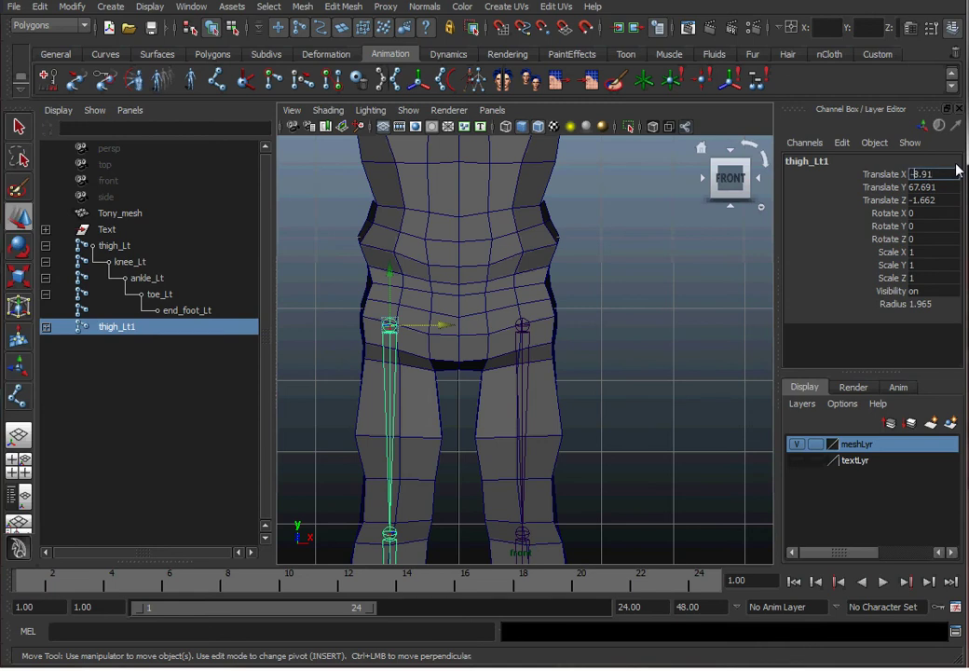
{"action": "type", "text": "-"}
{"action": "key", "text": "Return"}
{"action": "left_click", "coordinate": [643, 338]}
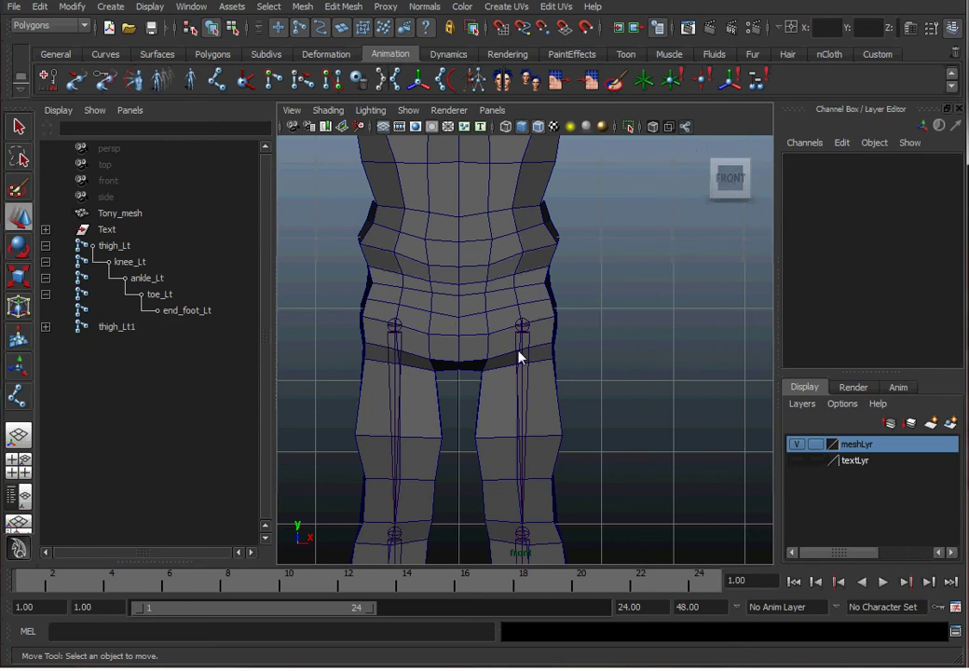
Expand the thigh_Lt1 chain and replace Lt with Rt in the names of its whole hierarchy using Search and Replace Names.
{"action": "middle_click_drag", "start_coordinate": [520, 357], "coordinate": [575, 267], "text": "alt"}
{"action": "left_click", "coordinate": [93, 328]}
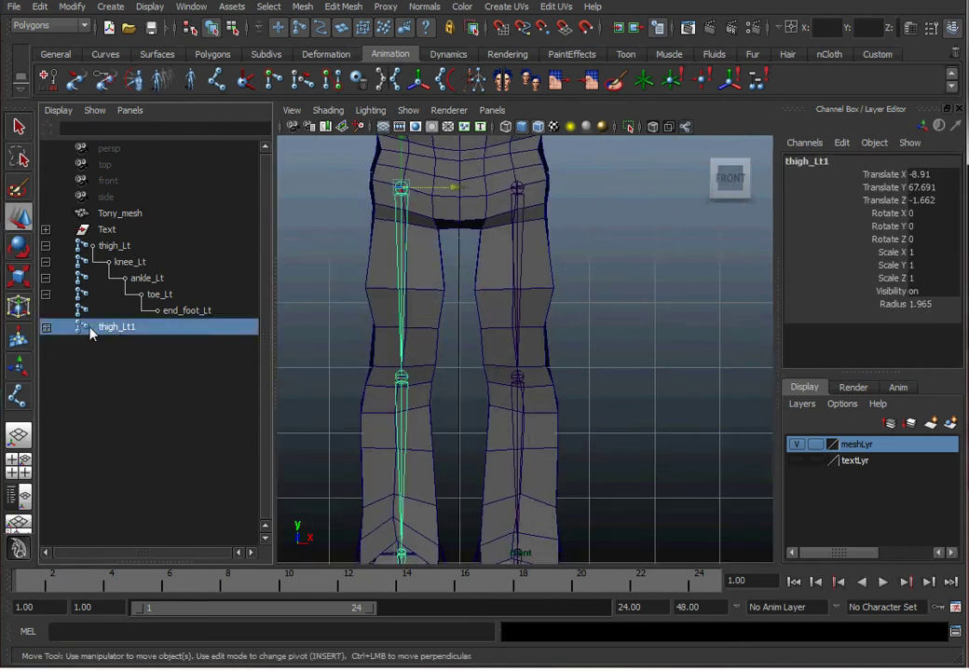
{"action": "left_click", "coordinate": [46, 327]}
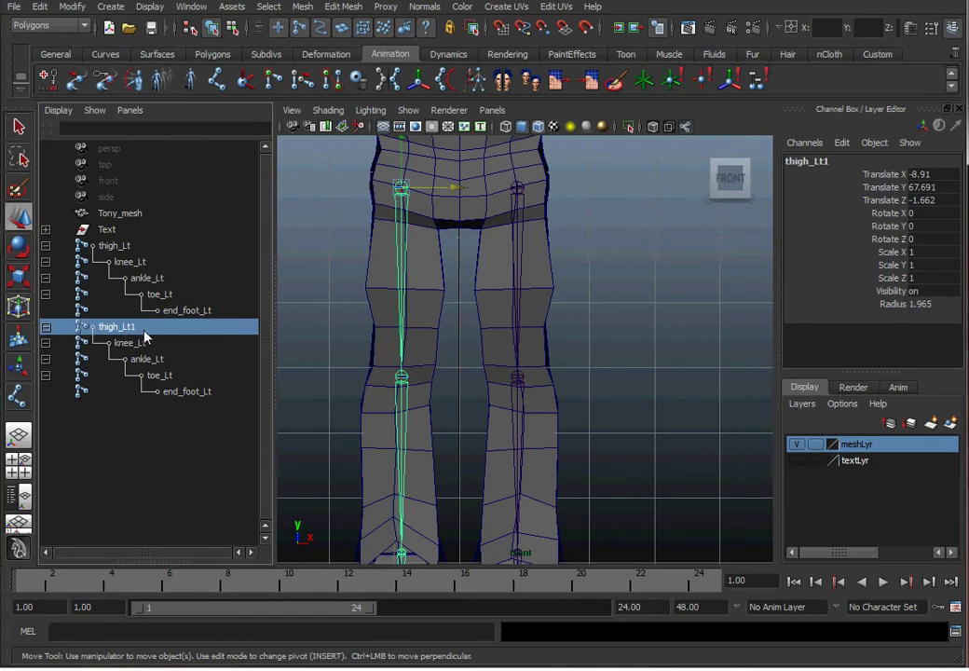
{"action": "key", "text": "space"}
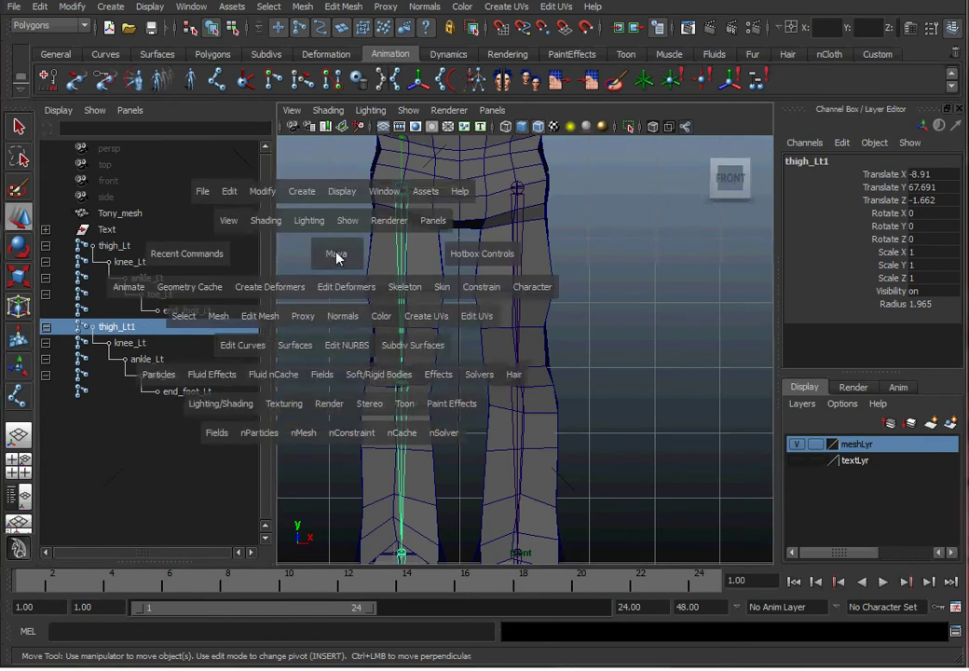
{"action": "left_click", "coordinate": [266, 192]}
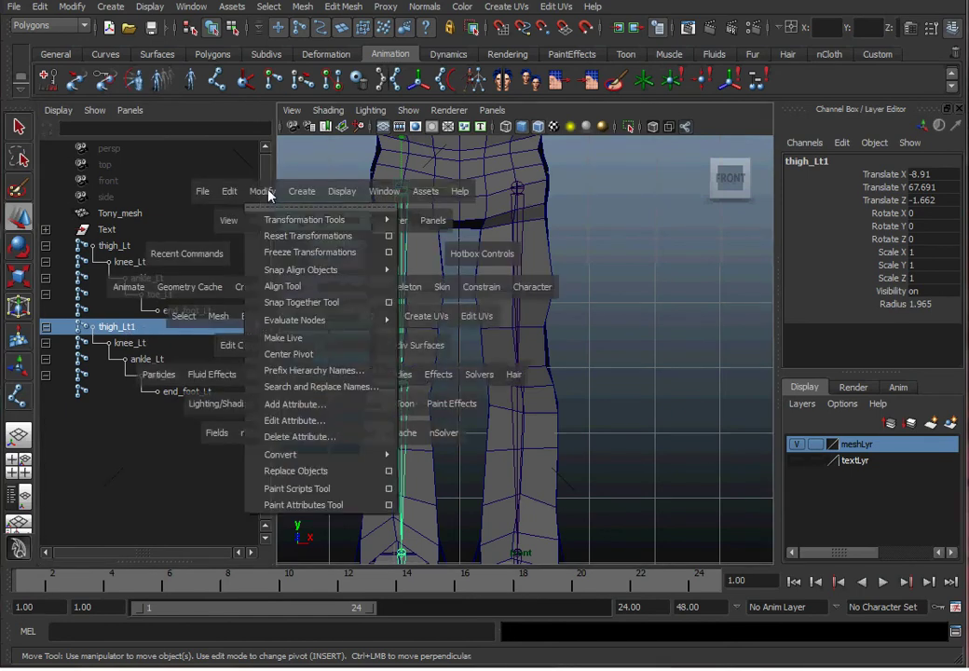
{"action": "left_click", "coordinate": [339, 386]}
{"action": "left_click_drag", "start_coordinate": [638, 282], "coordinate": [528, 284]}
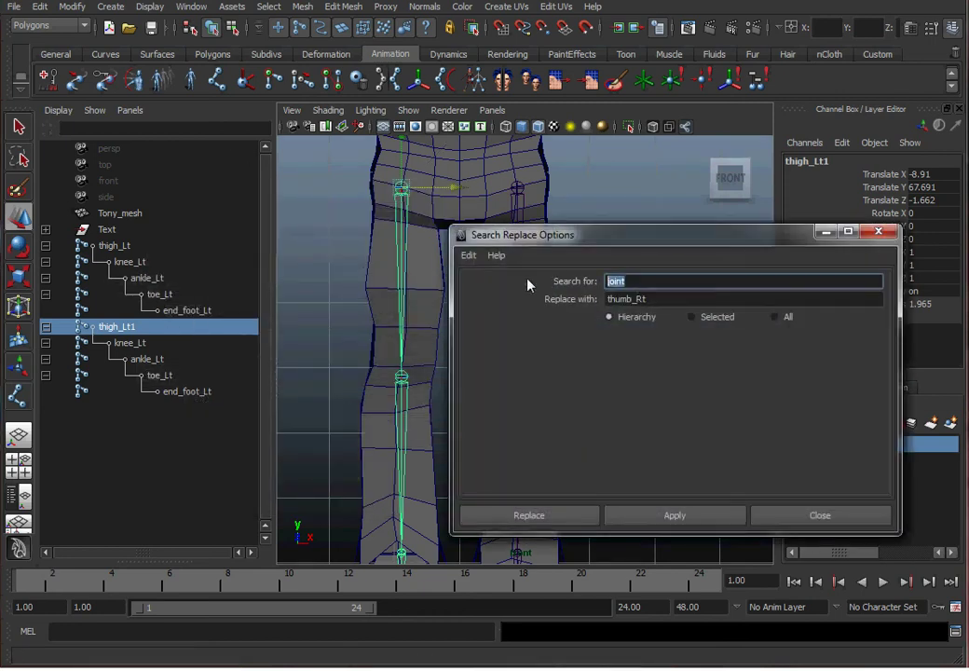
{"action": "type", "text": "Lt"}
{"action": "key", "text": "Tab"}
{"action": "type", "text": "Rt"}
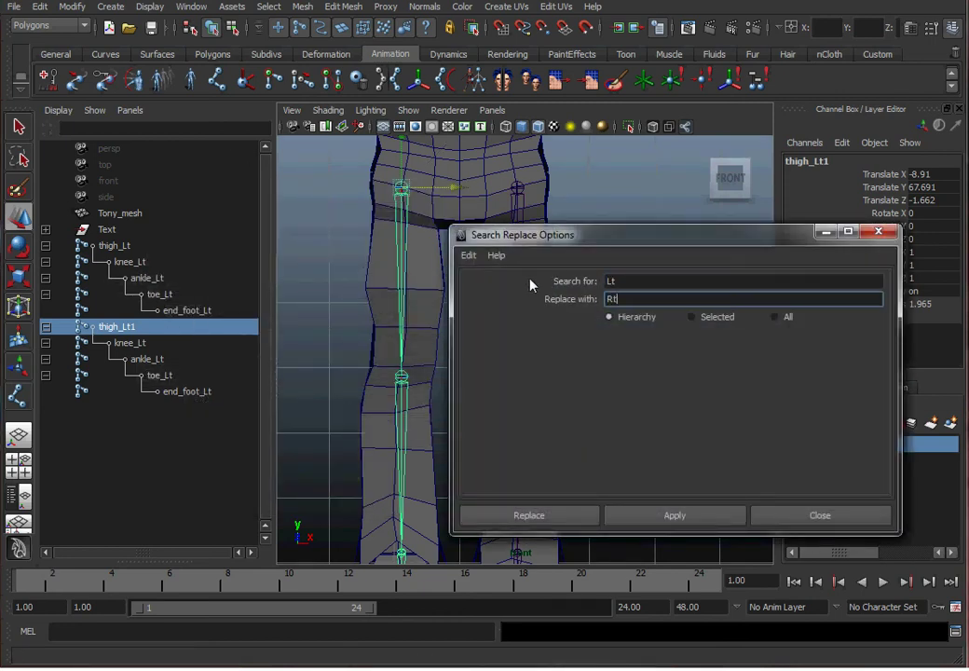
{"action": "left_click", "coordinate": [688, 517]}
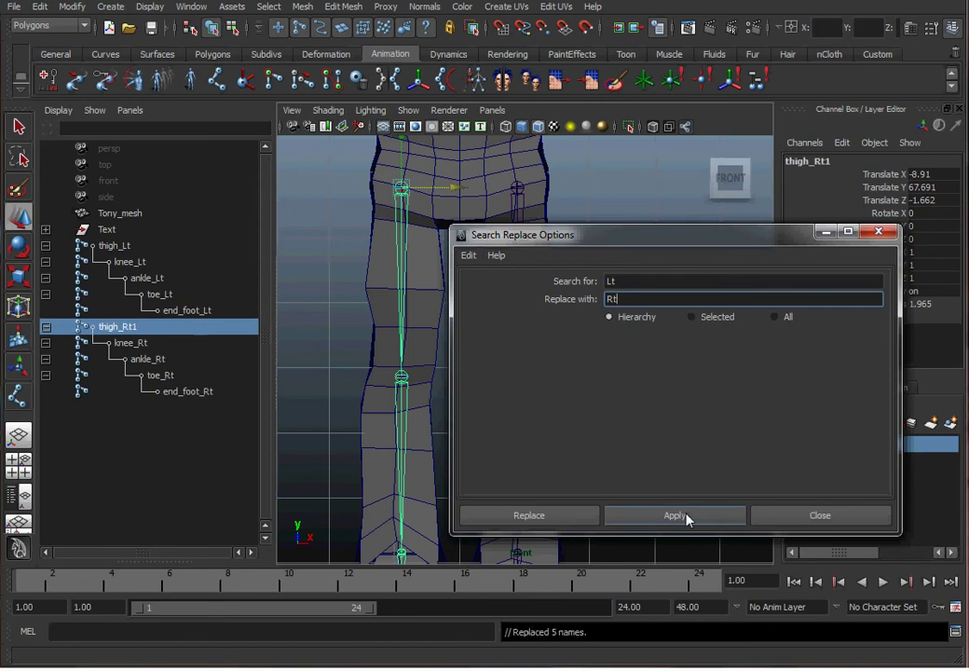
{"action": "left_click", "coordinate": [828, 517]}
Remove the trailing 1 from the duplicated root joint's name so it reads thigh_Rt, and deselect it.
{"action": "double_click", "coordinate": [119, 327]}
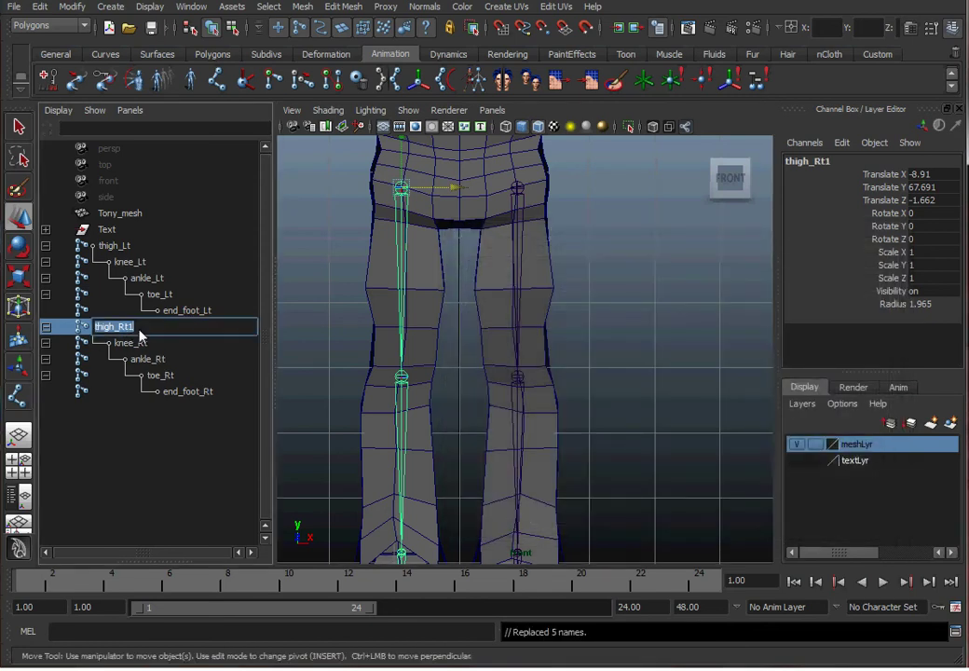
{"action": "key", "text": "End"}
{"action": "key", "text": "BackSpace"}
{"action": "key", "text": "Return"}
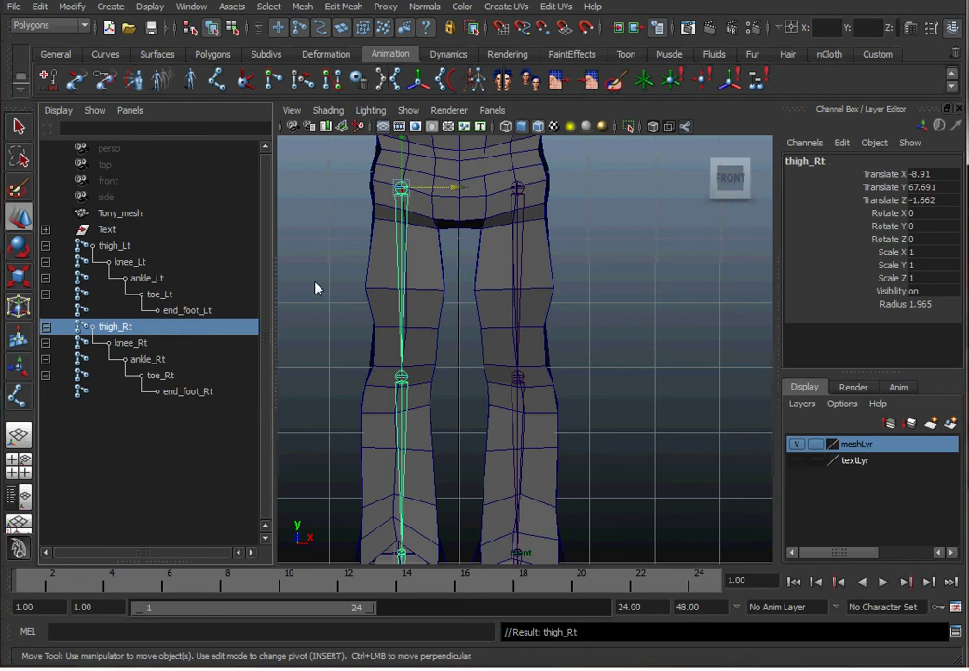
{"action": "left_click", "coordinate": [340, 275]}
Return to the perspective view and examine the thigh_Lt joint up close and its position within the hip.
{"action": "key", "text": "space"}
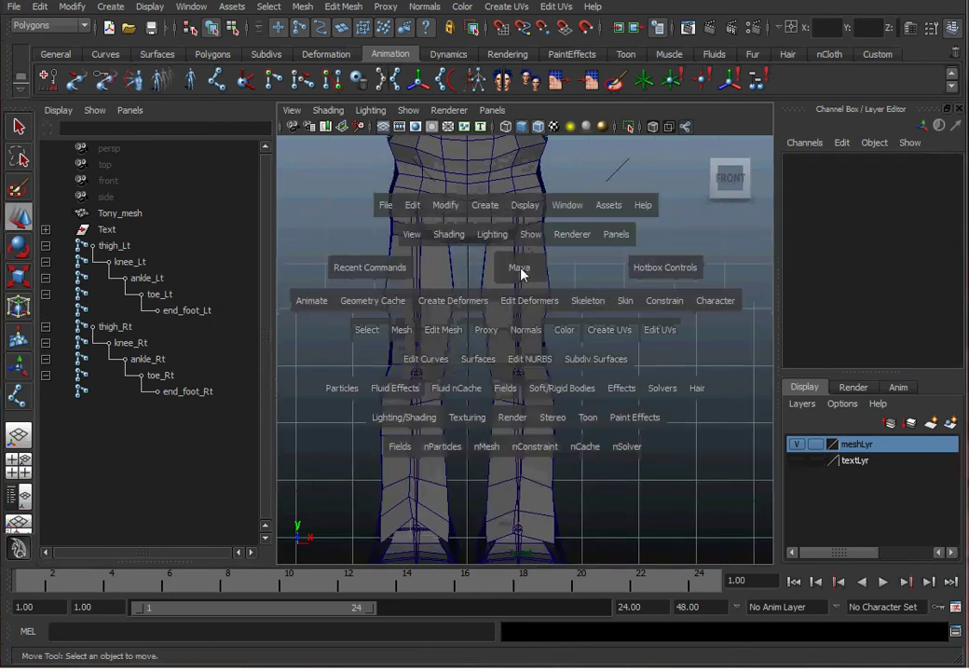
{"action": "left_click_drag", "start_coordinate": [522, 270], "coordinate": [522, 228]}
{"action": "right_click_drag", "start_coordinate": [478, 267], "coordinate": [547, 323], "text": "alt"}
{"action": "middle_click_drag", "start_coordinate": [547, 324], "coordinate": [524, 497], "text": "alt"}
{"action": "left_click", "coordinate": [505, 244]}
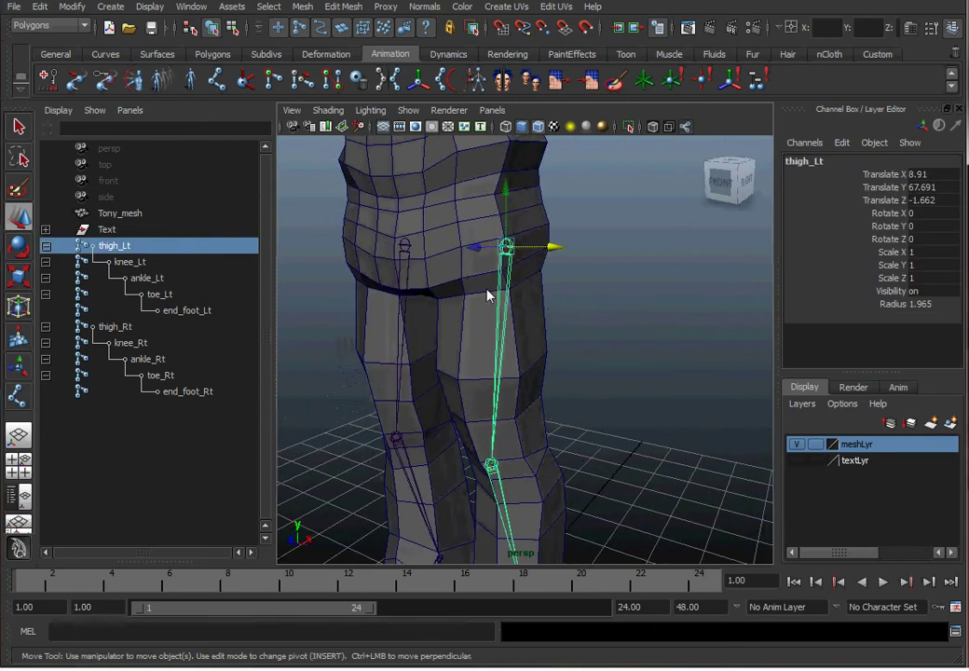
{"action": "scroll", "coordinate": [491, 249], "scroll_direction": "up", "scroll_amount": 5}
{"action": "key", "text": "f"}
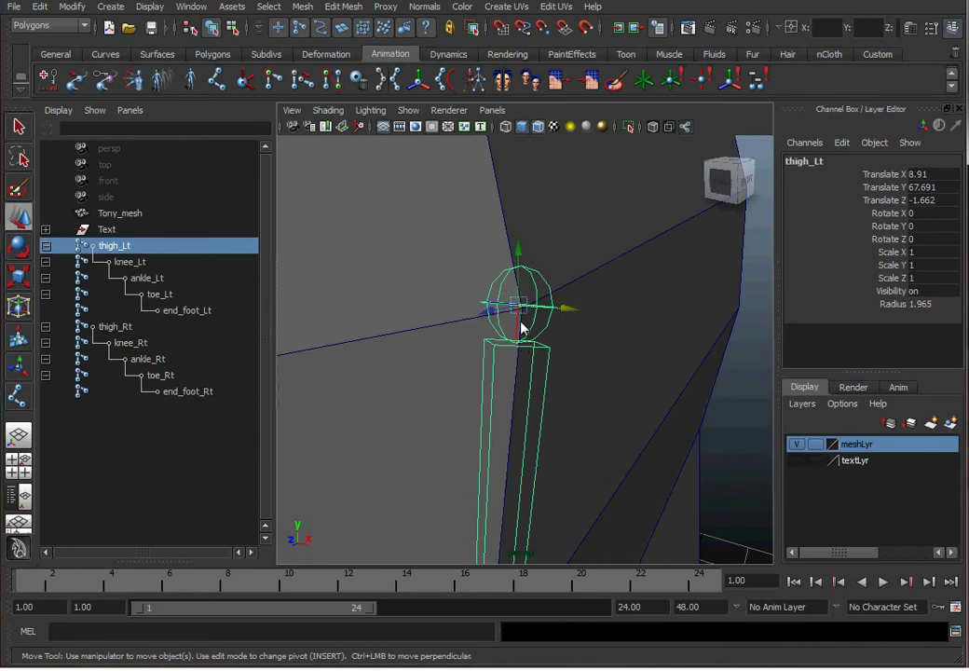
{"action": "scroll", "coordinate": [614, 340], "scroll_direction": "down", "scroll_amount": 8}
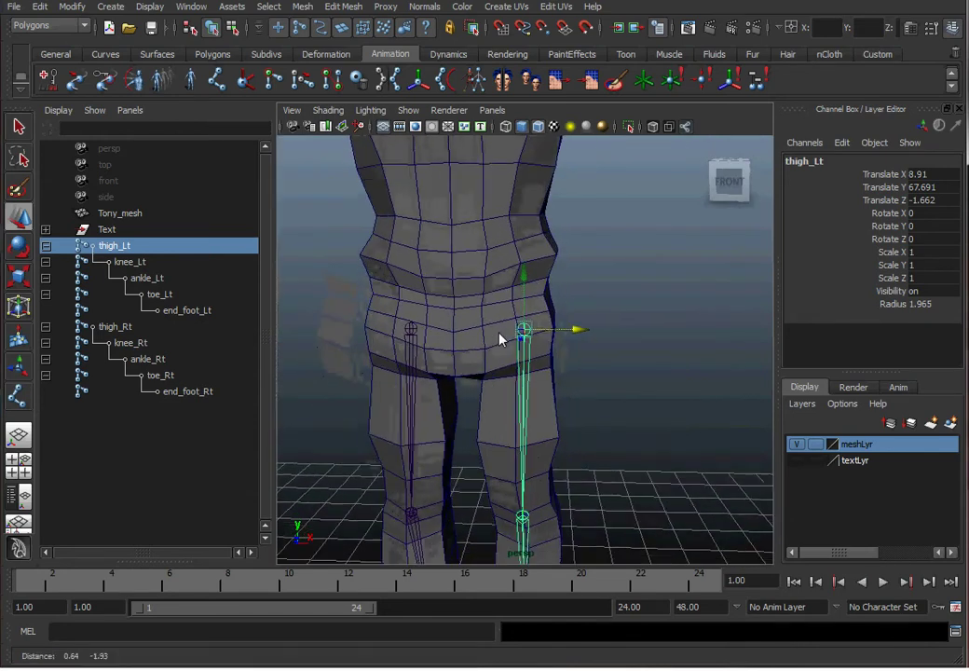
Display the local rotation axes of the thigh and knee joints in the perspective view.
{"action": "key", "text": "space"}
{"action": "left_click", "coordinate": [405, 194]}
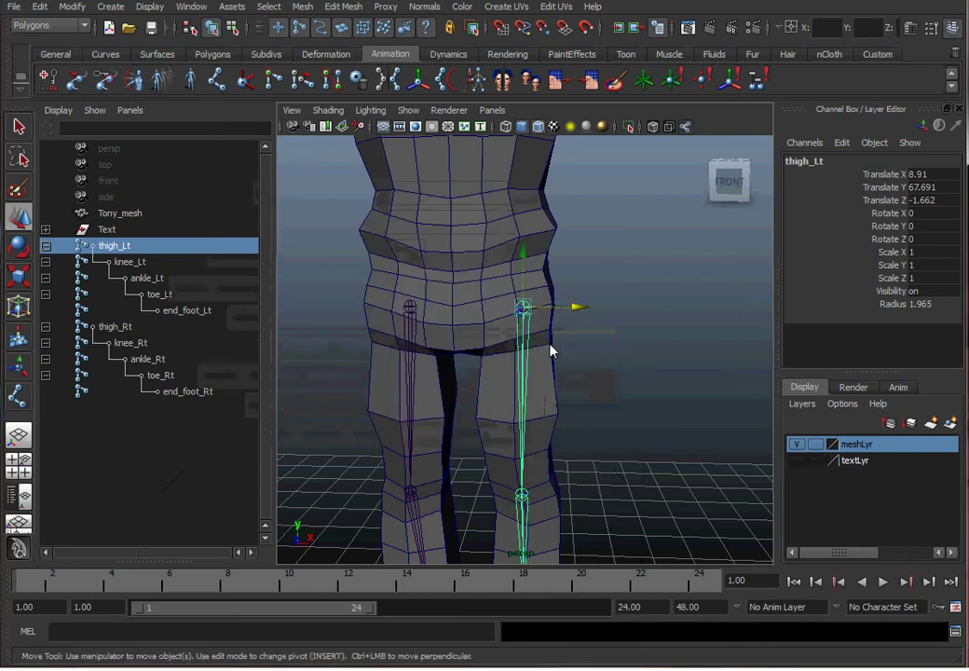
{"action": "left_click", "coordinate": [650, 332]}
{"action": "left_click_drag", "start_coordinate": [650, 331], "coordinate": [472, 303], "text": "alt"}
{"action": "key", "text": "space"}
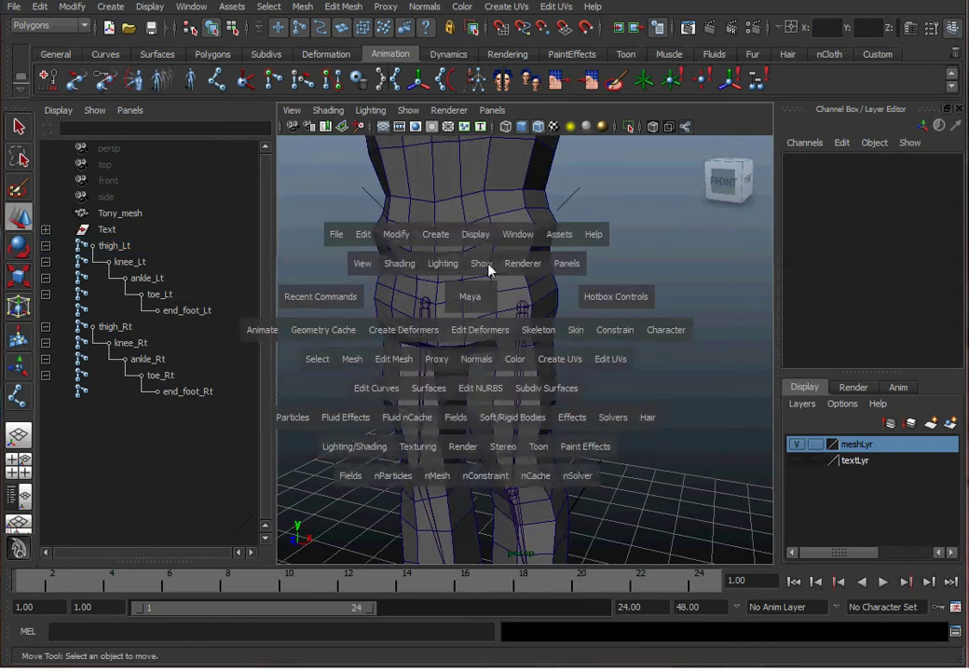
{"action": "left_click", "coordinate": [487, 263]}
{"action": "left_click", "coordinate": [490, 218]}
{"action": "left_click_drag", "start_coordinate": [604, 305], "coordinate": [520, 362], "text": "alt"}
{"action": "left_click", "coordinate": [520, 289]}
{"action": "left_click", "coordinate": [520, 361]}
{"action": "left_click_drag", "start_coordinate": [616, 331], "coordinate": [647, 331], "text": "alt"}
Examine the axis orientation of the thigh_Rt and knee_Rt joints and both leg chains from several angles, and clear the selection.
{"action": "right_click_drag", "start_coordinate": [466, 337], "coordinate": [536, 335], "text": "alt"}
{"action": "middle_click_drag", "start_coordinate": [476, 306], "coordinate": [406, 223], "text": "alt"}
{"action": "left_click", "coordinate": [408, 225]}
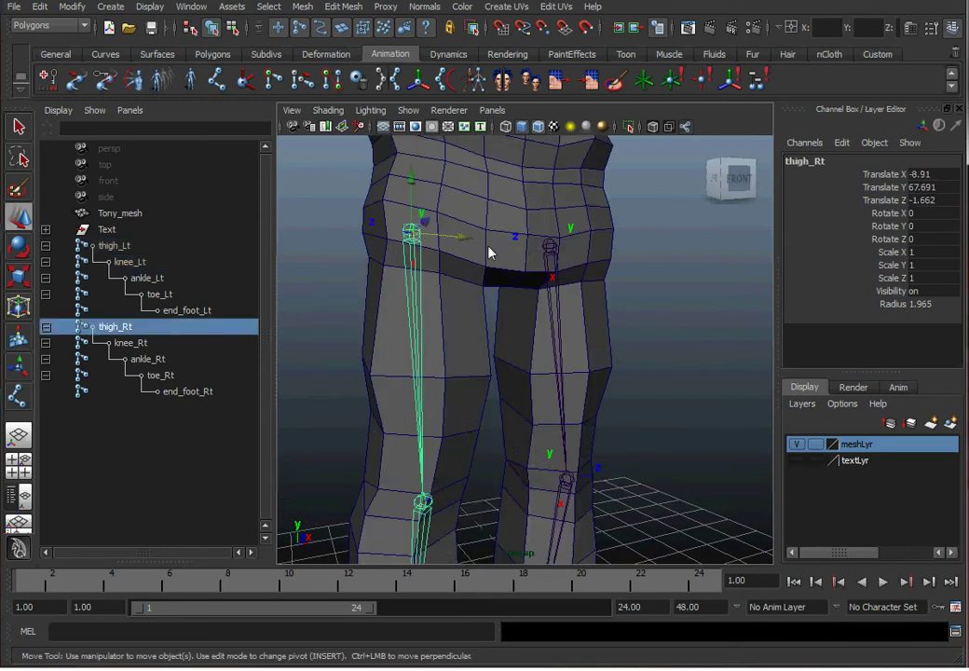
{"action": "middle_click_drag", "start_coordinate": [461, 322], "coordinate": [447, 216], "text": "alt"}
{"action": "left_click", "coordinate": [424, 396]}
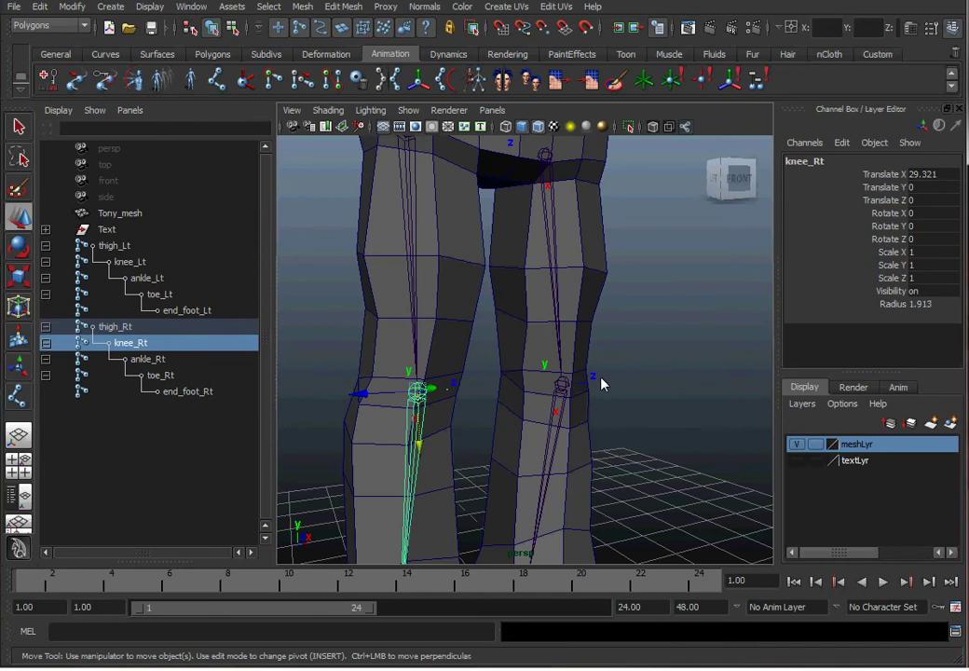
{"action": "left_click_drag", "start_coordinate": [601, 383], "coordinate": [367, 378], "text": "alt"}
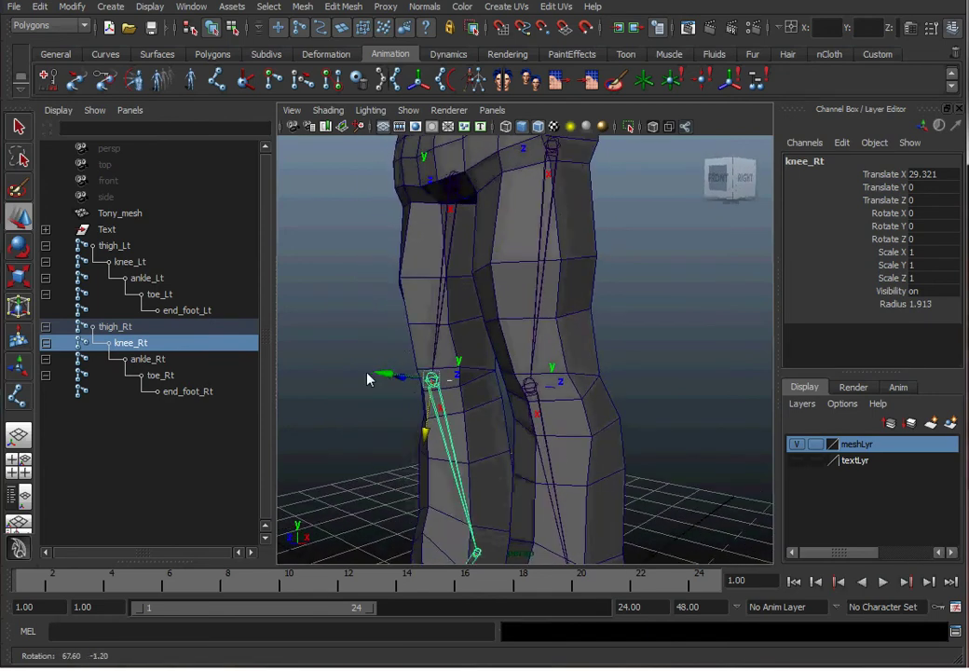
{"action": "middle_click_drag", "start_coordinate": [427, 394], "coordinate": [461, 299], "text": "alt"}
{"action": "right_click_drag", "start_coordinate": [461, 298], "coordinate": [359, 311], "text": "alt"}
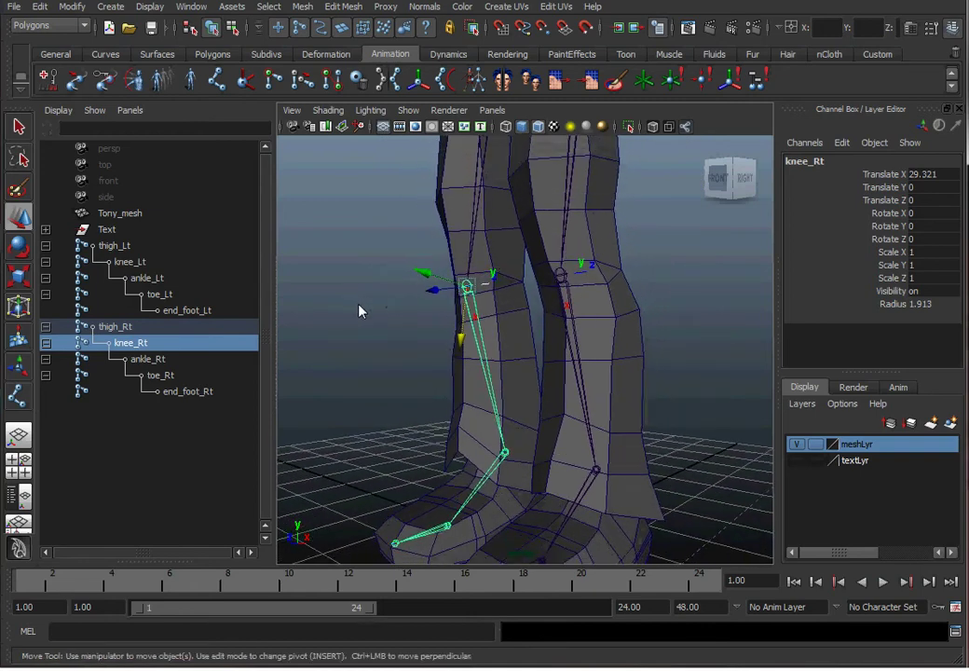
{"action": "left_click_drag", "start_coordinate": [362, 310], "coordinate": [497, 275], "text": "alt"}
{"action": "right_click_drag", "start_coordinate": [498, 275], "coordinate": [493, 469], "text": "alt"}
{"action": "left_click", "coordinate": [651, 373]}
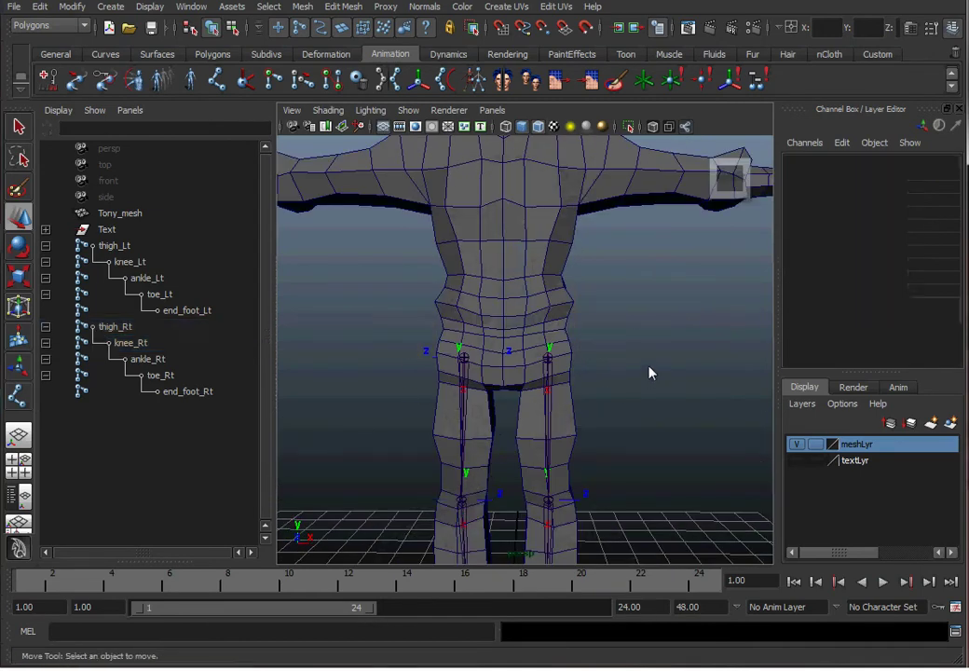
Draw a chain of five joints with the Joint Tool up the centre of the torso in the side view, and deselect it.
{"action": "middle_click_drag", "start_coordinate": [584, 345], "coordinate": [576, 395], "text": "alt"}
{"action": "key", "text": "space"}
{"action": "left_click", "coordinate": [520, 376]}
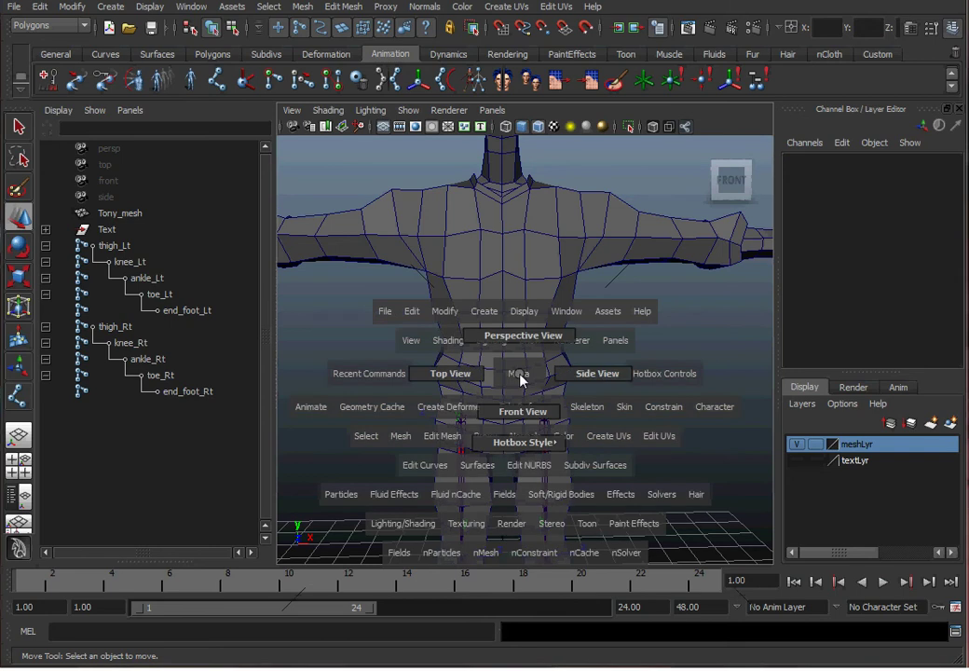
{"action": "left_click", "coordinate": [579, 378]}
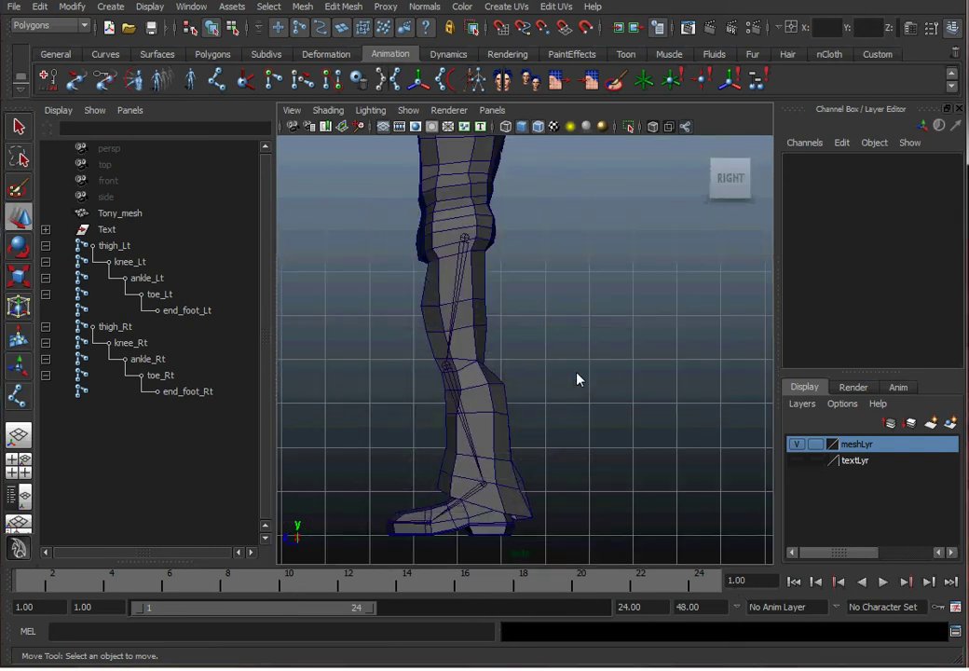
{"action": "middle_click_drag", "start_coordinate": [578, 378], "coordinate": [615, 505], "text": "alt"}
{"action": "right_click_drag", "start_coordinate": [614, 504], "coordinate": [746, 418], "text": "alt"}
{"action": "middle_click_drag", "start_coordinate": [747, 419], "coordinate": [583, 363], "text": "alt"}
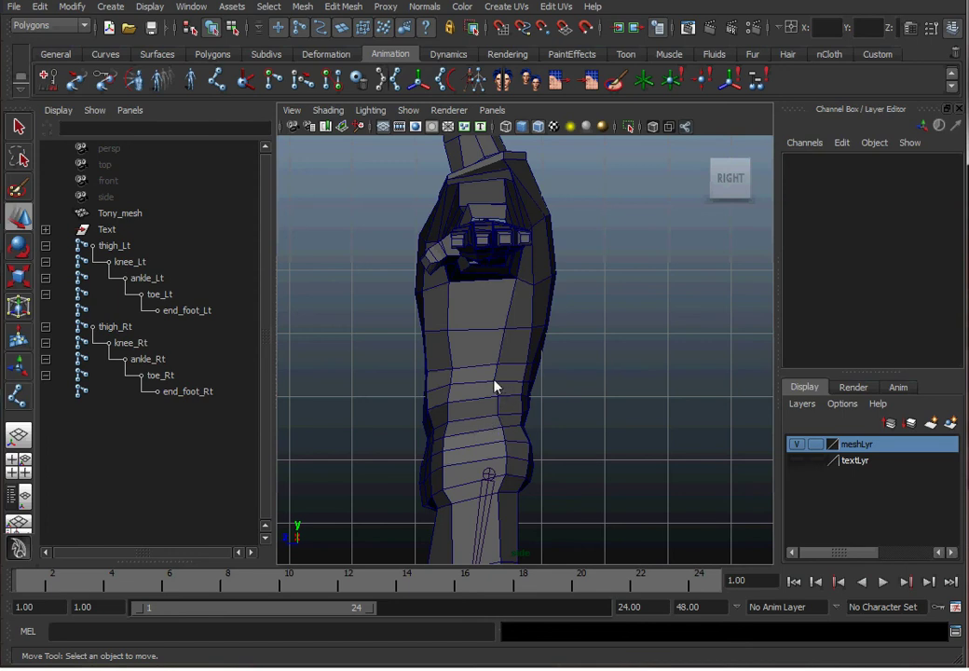
{"action": "key", "text": "space"}
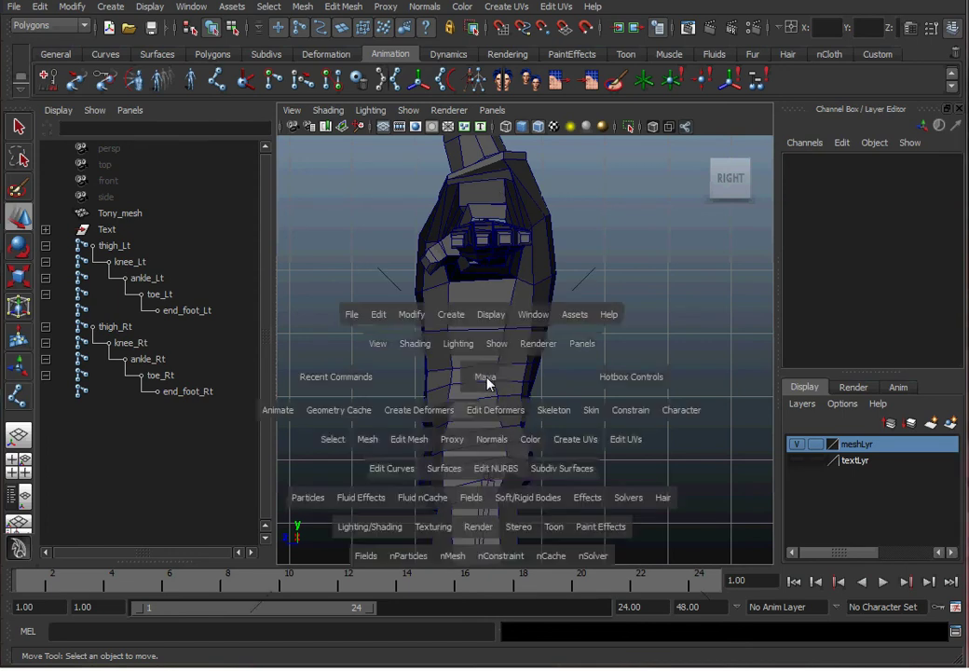
{"action": "left_click", "coordinate": [217, 79]}
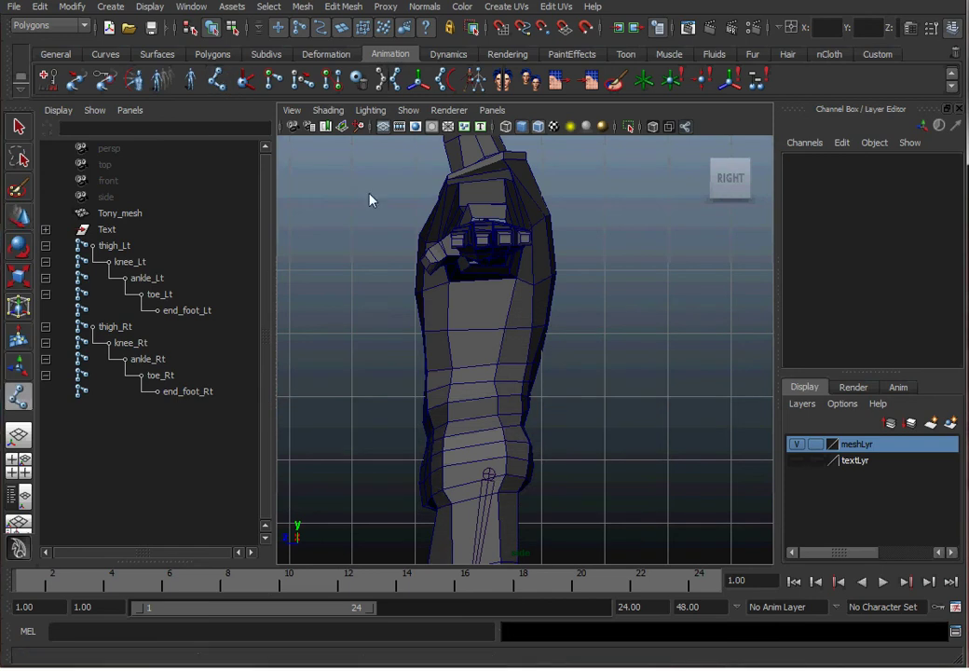
{"action": "left_click", "coordinate": [485, 417]}
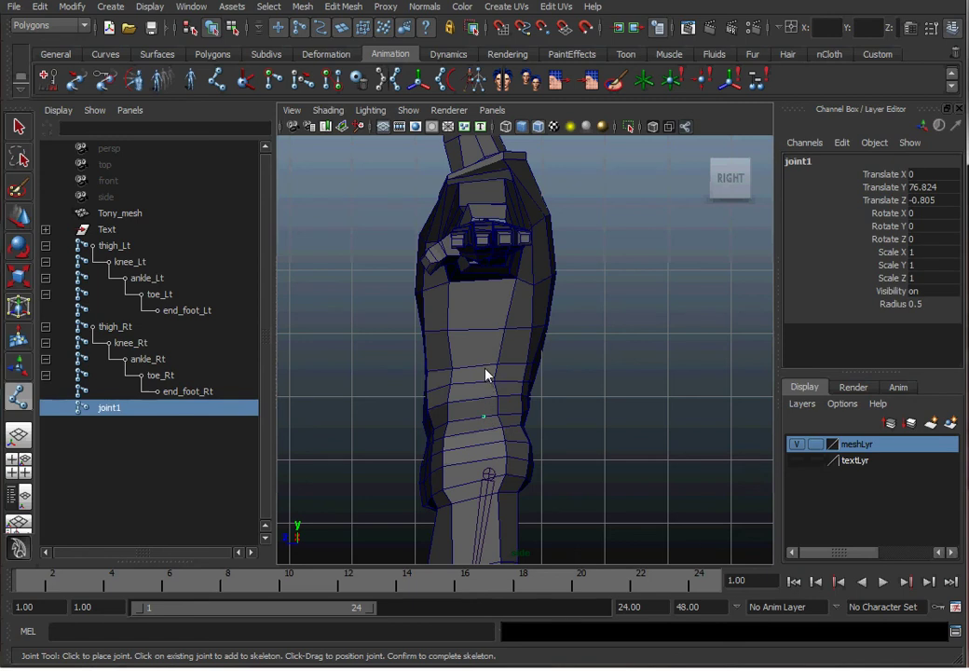
{"action": "left_click", "coordinate": [484, 371]}
{"action": "left_click", "coordinate": [482, 317]}
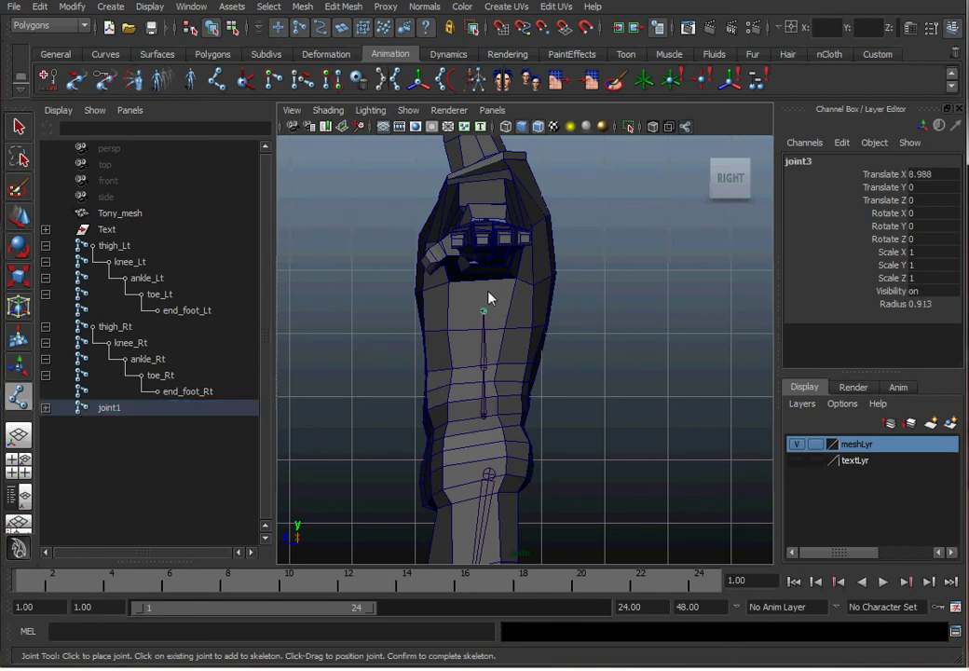
{"action": "left_click", "coordinate": [485, 267]}
{"action": "left_click", "coordinate": [486, 217]}
{"action": "key", "text": "Return"}
{"action": "key", "text": "w"}
{"action": "left_click", "coordinate": [439, 339]}
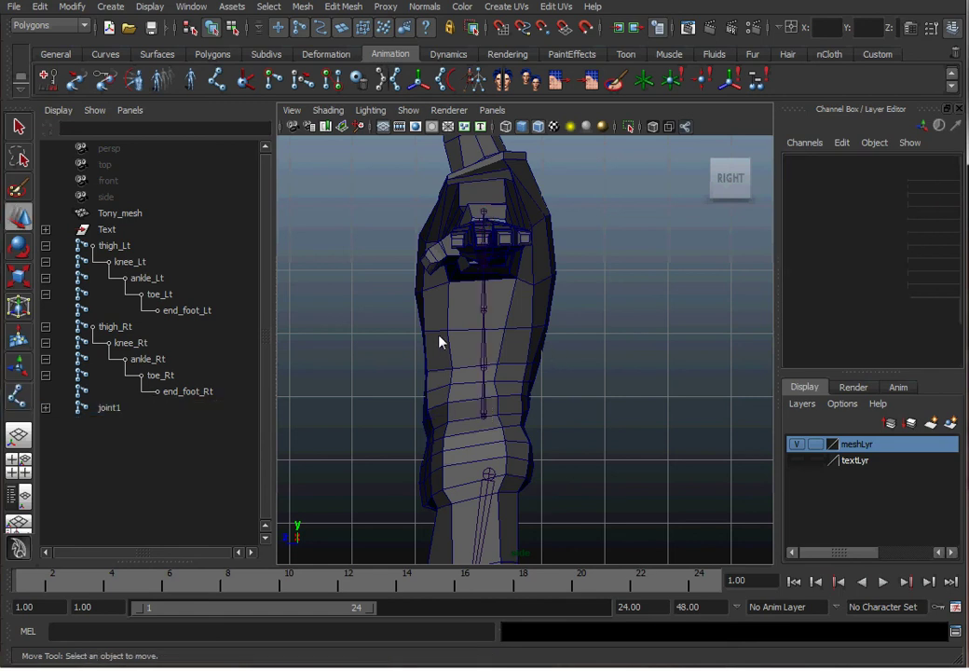
Examine the new torso joint chain from the perspective and front views.
{"action": "key", "text": "space"}
{"action": "left_click_drag", "start_coordinate": [434, 312], "coordinate": [468, 315]}
{"action": "right_click_drag", "start_coordinate": [468, 315], "coordinate": [558, 343], "text": "alt"}
{"action": "left_click_drag", "start_coordinate": [558, 343], "coordinate": [506, 357], "text": "alt"}
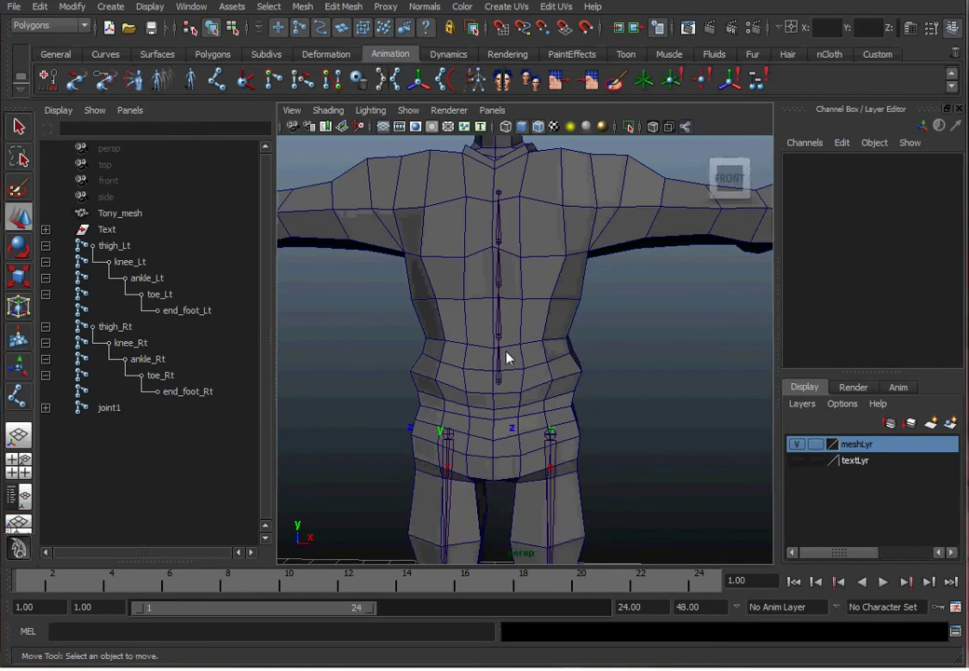
{"action": "key", "text": "space"}
{"action": "left_click", "coordinate": [503, 389]}
{"action": "middle_click_drag", "start_coordinate": [520, 305], "coordinate": [533, 509], "text": "alt"}
{"action": "right_click_drag", "start_coordinate": [466, 289], "coordinate": [453, 318], "text": "alt"}
{"action": "key", "text": "space"}
{"action": "left_click_drag", "start_coordinate": [510, 353], "coordinate": [507, 313]}
{"action": "right_click_drag", "start_coordinate": [569, 330], "coordinate": [471, 345], "text": "alt"}
{"action": "middle_click_drag", "start_coordinate": [548, 376], "coordinate": [530, 277], "text": "alt"}
{"action": "key", "text": "w"}
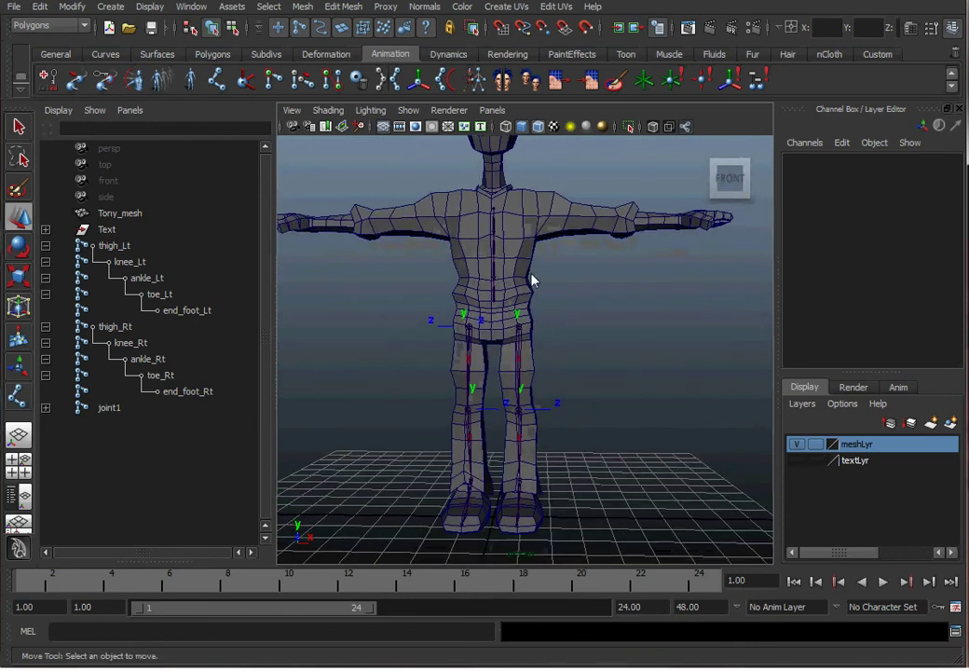
Preview Tony_mesh in smooth display, return it to the unsmoothed display, and deselect it.
{"action": "left_click", "coordinate": [530, 250]}
{"action": "left_click_drag", "start_coordinate": [531, 250], "coordinate": [527, 284], "text": "alt"}
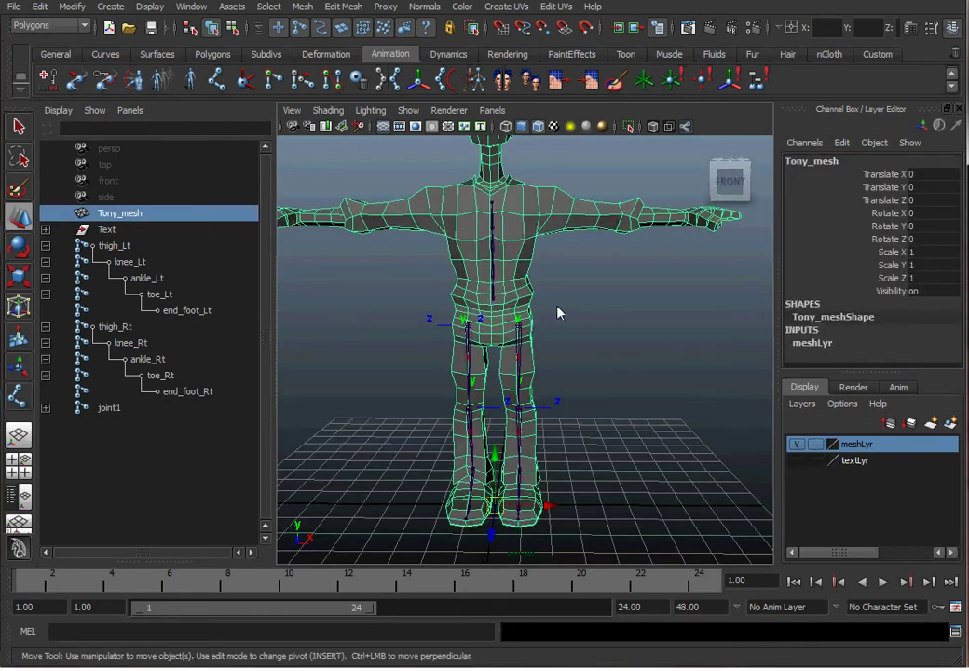
{"action": "key", "text": "3"}
{"action": "left_click", "coordinate": [580, 288]}
{"action": "left_click_drag", "start_coordinate": [580, 288], "coordinate": [547, 264], "text": "alt"}
{"action": "left_click", "coordinate": [525, 244]}
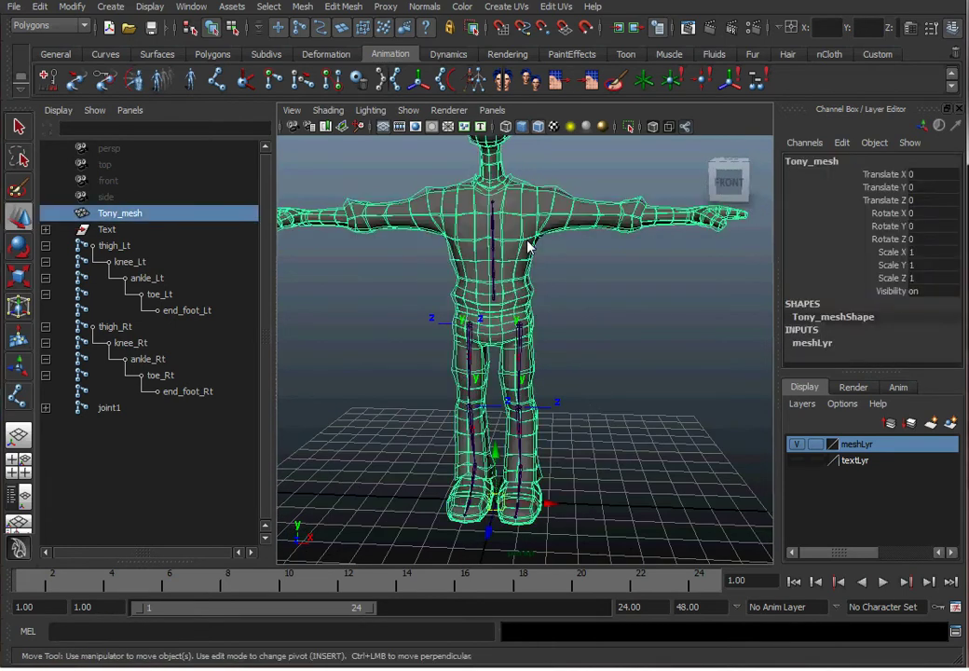
{"action": "key", "text": "1"}
{"action": "left_click", "coordinate": [550, 272]}
Expand the joint1 chain and replace joint with spine in the names of its whole hierarchy using Search and Replace Names.
{"action": "right_click_drag", "start_coordinate": [519, 291], "coordinate": [694, 283], "text": "alt"}
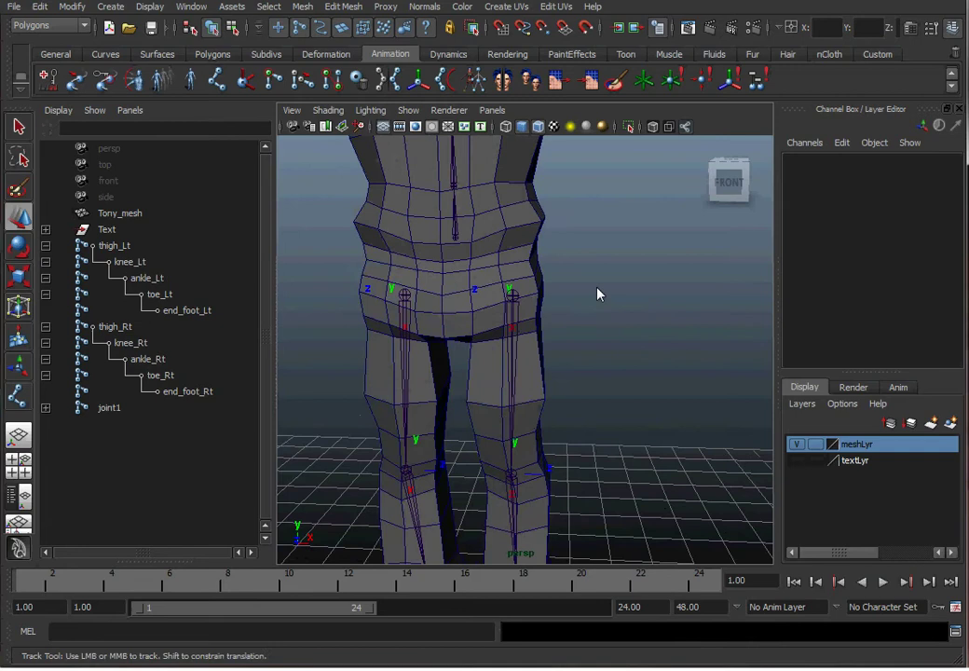
{"action": "middle_click_drag", "start_coordinate": [456, 253], "coordinate": [494, 340], "text": "alt"}
{"action": "left_click", "coordinate": [494, 333]}
{"action": "right_click_drag", "start_coordinate": [494, 334], "coordinate": [519, 335], "text": "alt"}
{"action": "left_click_drag", "start_coordinate": [519, 336], "coordinate": [552, 351], "text": "alt"}
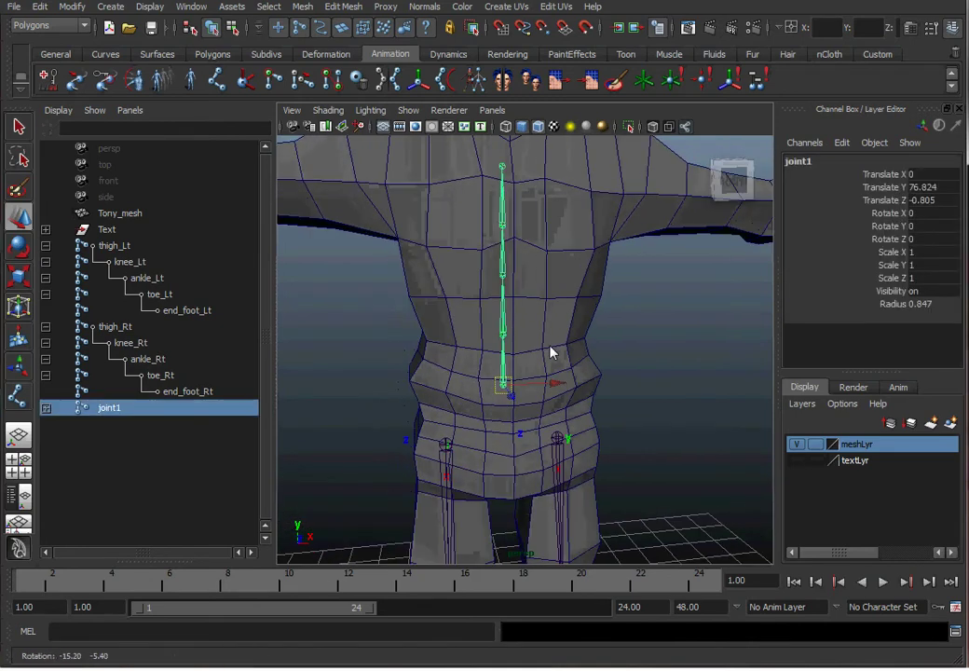
{"action": "left_click", "coordinate": [46, 408], "text": "shift"}
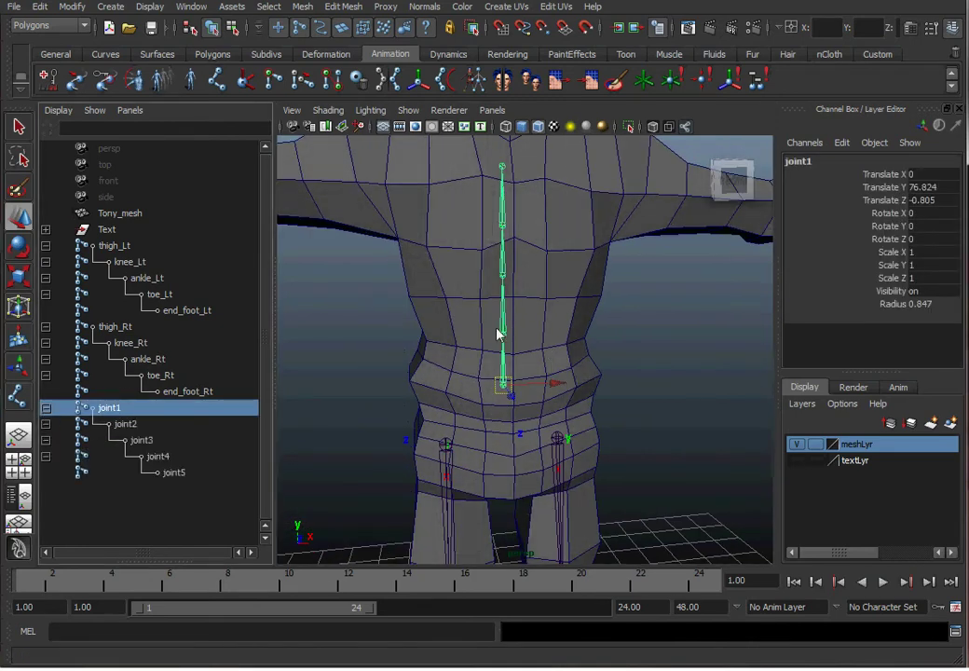
{"action": "right_click_drag", "start_coordinate": [503, 323], "coordinate": [435, 324], "text": "alt"}
{"action": "key", "text": "space"}
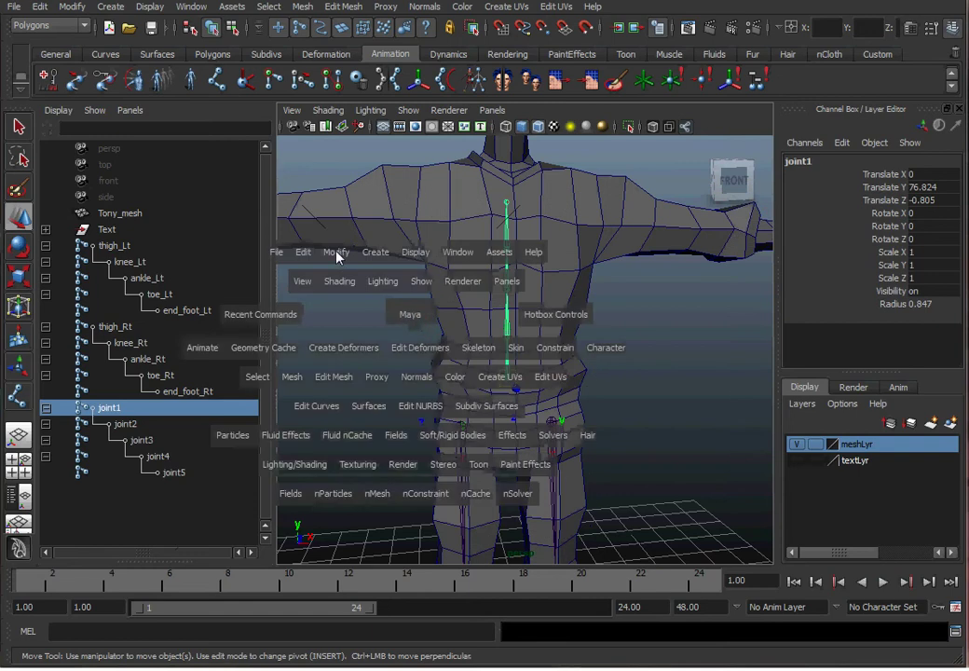
{"action": "left_click", "coordinate": [337, 251]}
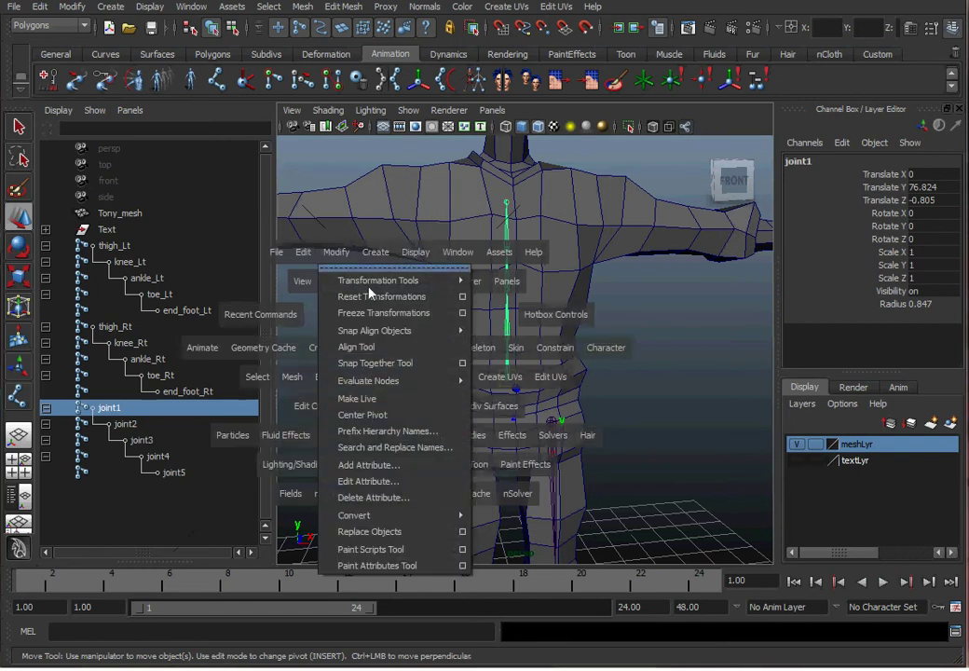
{"action": "left_click", "coordinate": [402, 448]}
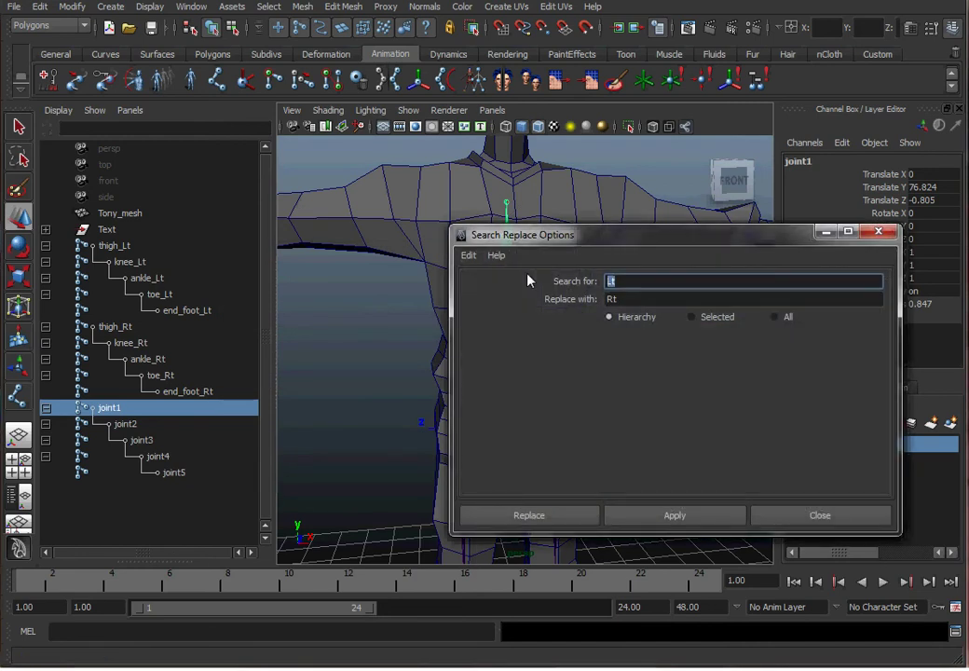
{"action": "type", "text": "jion"}
{"action": "key", "text": "BackSpace"}
{"action": "key", "text": "BackSpace"}
{"action": "key", "text": "BackSpace"}
{"action": "type", "text": "oint"}
{"action": "key", "text": "Tab"}
{"action": "type", "text": "spine"}
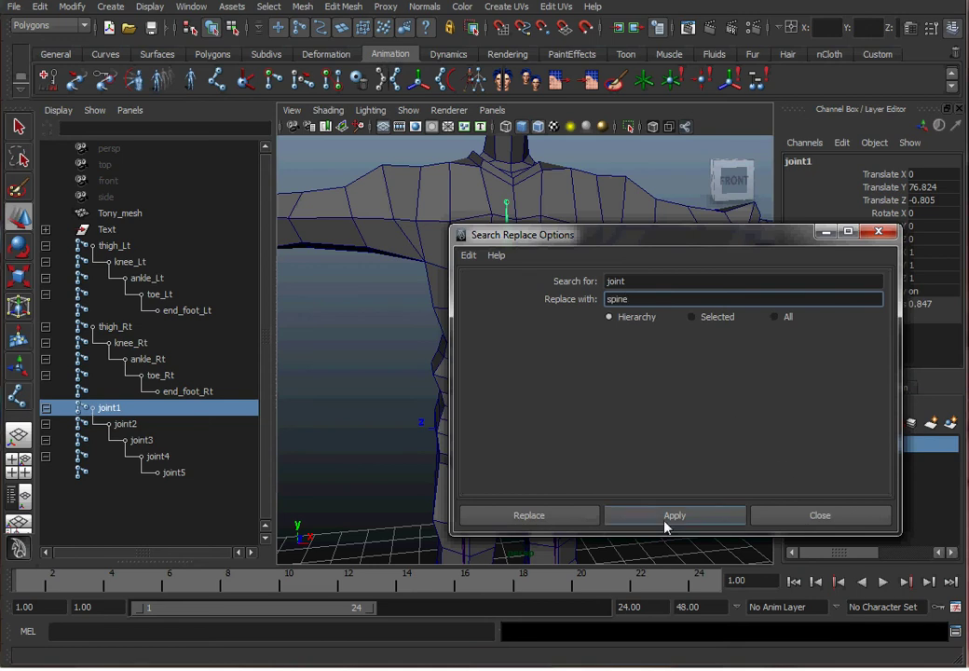
{"action": "left_click", "coordinate": [671, 515]}
{"action": "left_click", "coordinate": [811, 514]}
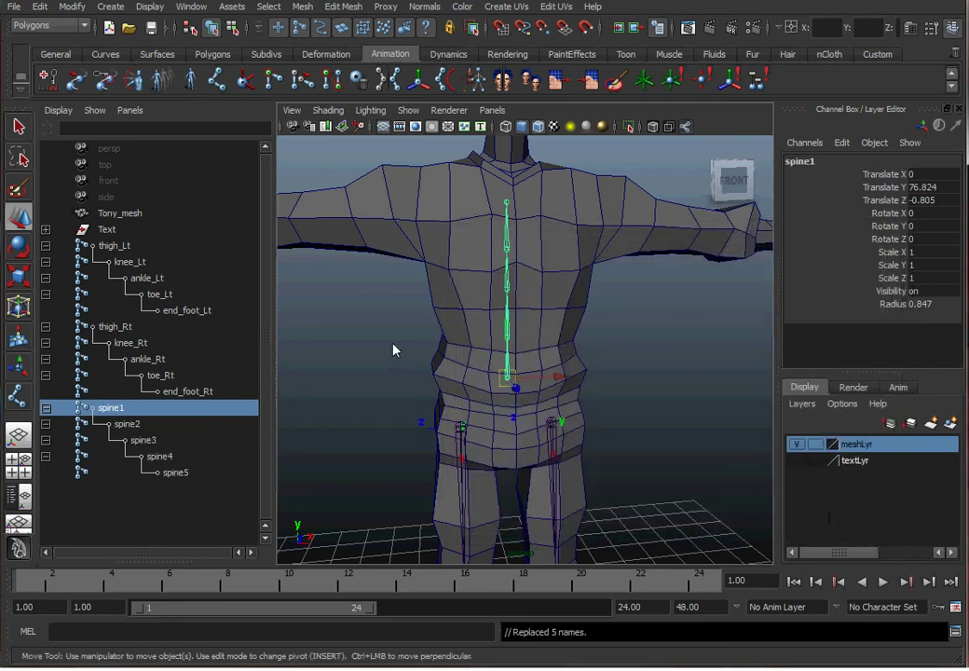
Deselect the spine1 chain and switch to the front view, framed on the torso.
{"action": "left_click", "coordinate": [477, 381]}
{"action": "left_click", "coordinate": [513, 380]}
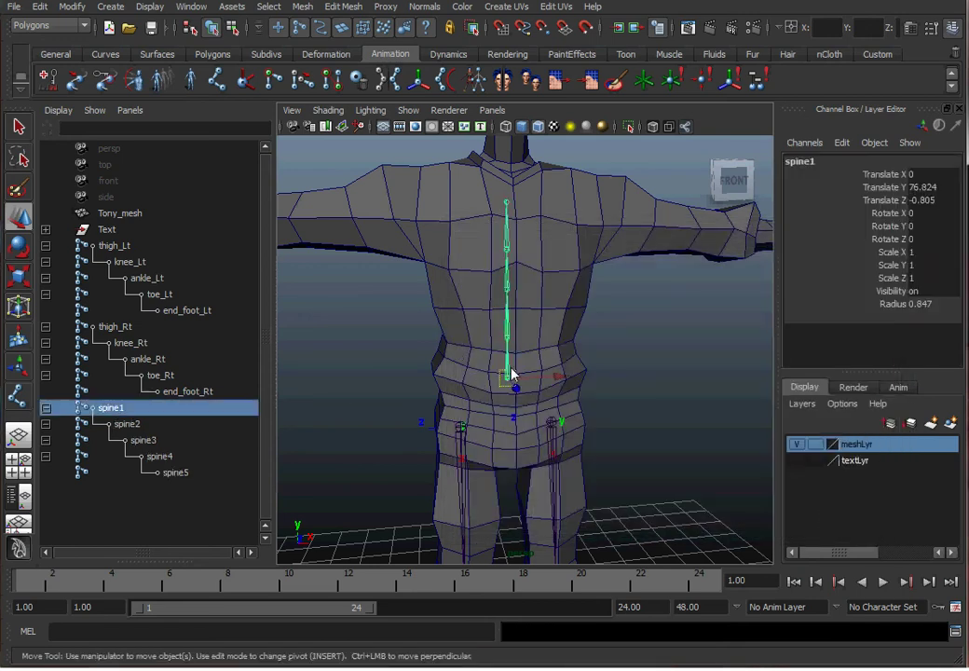
{"action": "left_click", "coordinate": [602, 332]}
{"action": "key", "text": "space"}
{"action": "left_click_drag", "start_coordinate": [428, 325], "coordinate": [433, 362]}
{"action": "mouse_move", "coordinate": [497, 355]}
{"action": "right_mouse_down", "text": "alt"}
{"action": "mouse_move", "coordinate": [597, 347]}
{"action": "mouse_move", "coordinate": [498, 362]}
{"action": "right_mouse_up", "text": "alt"}
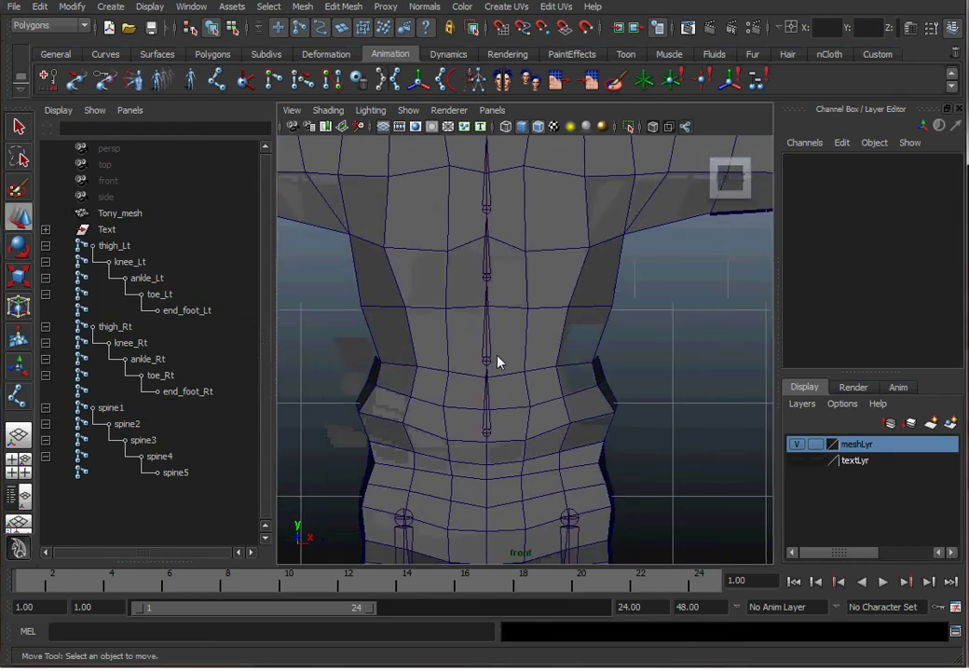
Try moving the spine2 joint along the spine together with its child joints, undo it, and deselect the joint.
{"action": "left_click", "coordinate": [489, 363]}
{"action": "right_click_drag", "start_coordinate": [634, 346], "coordinate": [541, 341], "text": "alt"}
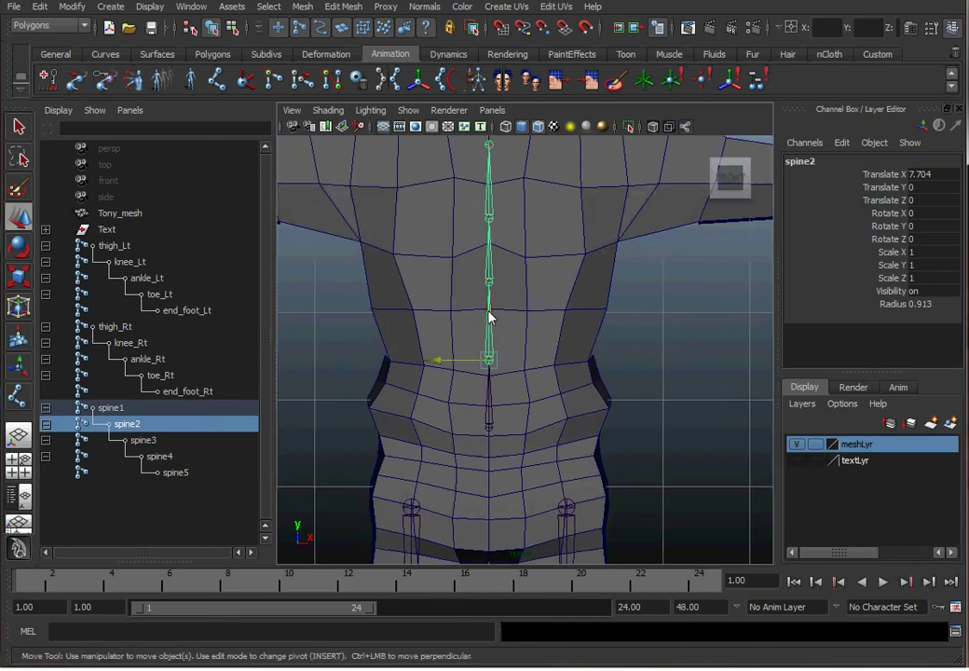
{"action": "mouse_move", "coordinate": [489, 311]}
{"action": "left_mouse_down"}
{"action": "mouse_move", "coordinate": [493, 232]}
{"action": "mouse_move", "coordinate": [499, 340]}
{"action": "mouse_move", "coordinate": [496, 287]}
{"action": "mouse_move", "coordinate": [499, 329]}
{"action": "left_mouse_up"}
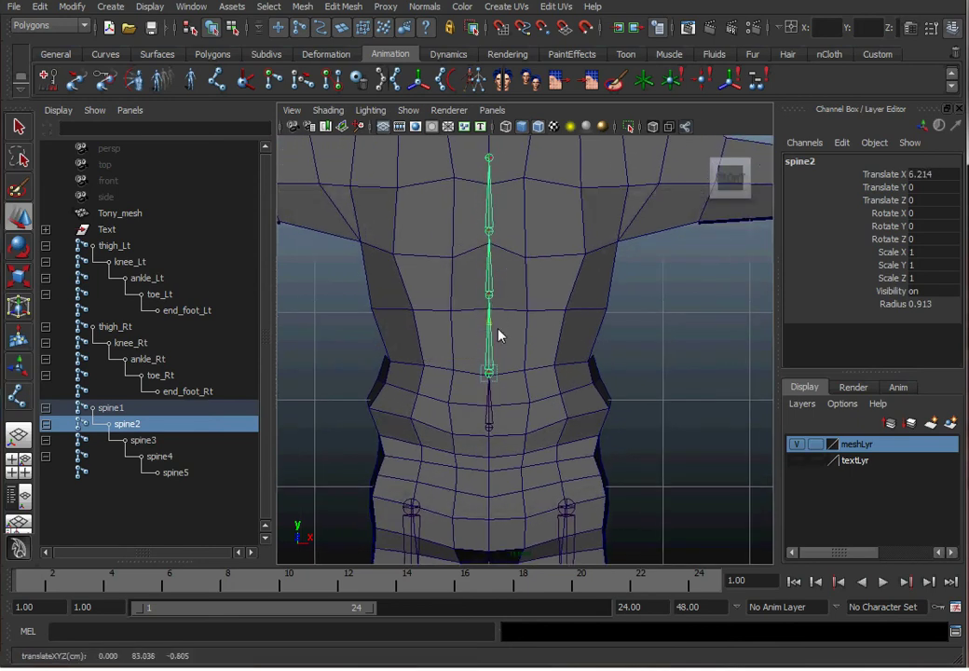
{"action": "middle_click_drag", "start_coordinate": [499, 335], "coordinate": [506, 252]}
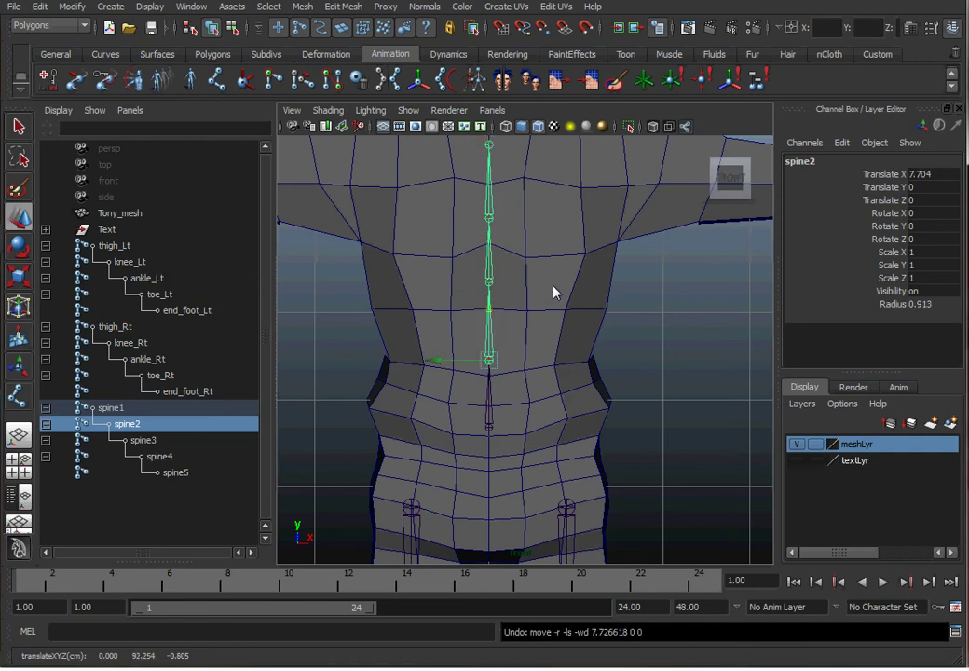
{"action": "left_click", "coordinate": [617, 368]}
Move only the spine2 joint slightly up the spine in pivot edit mode without its child joints, and select spine3.
{"action": "left_click", "coordinate": [492, 364]}
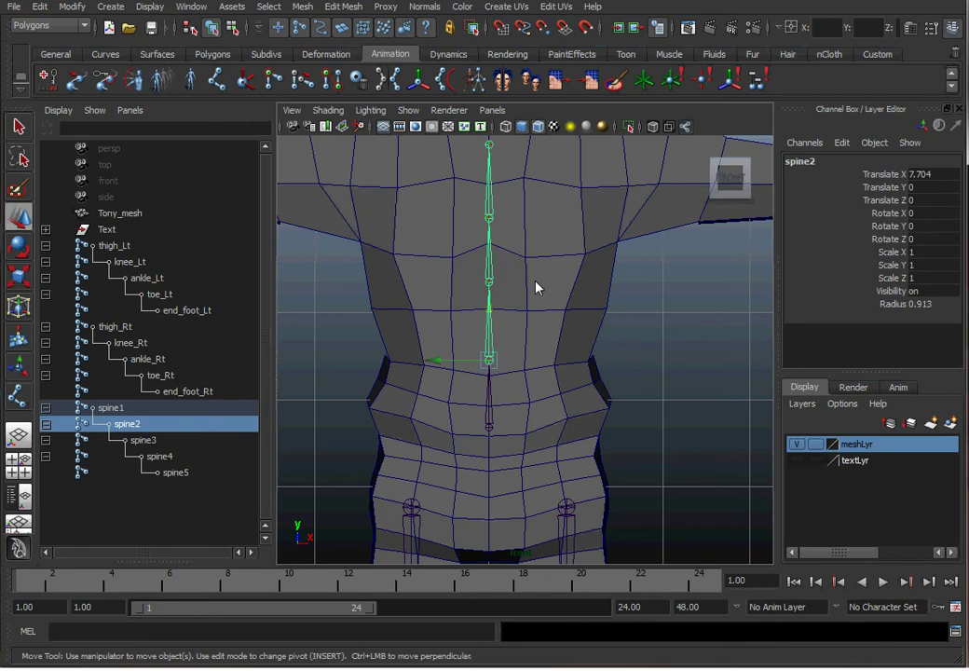
{"action": "key", "text": "Insert"}
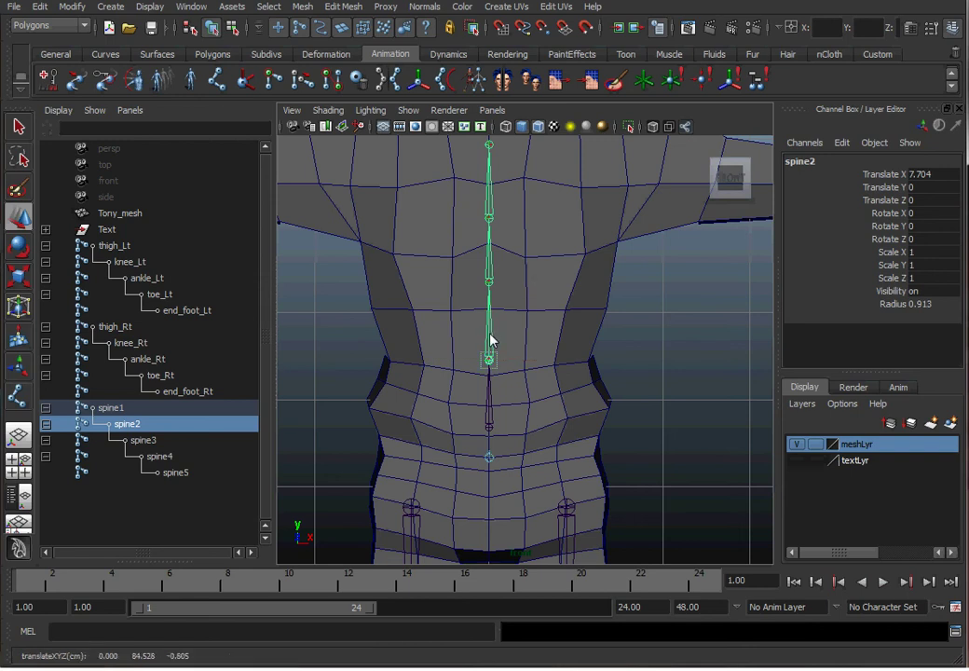
{"action": "mouse_move", "coordinate": [491, 339]}
{"action": "left_mouse_down"}
{"action": "mouse_move", "coordinate": [493, 288]}
{"action": "mouse_move", "coordinate": [491, 360]}
{"action": "mouse_move", "coordinate": [495, 283]}
{"action": "mouse_move", "coordinate": [495, 359]}
{"action": "mouse_move", "coordinate": [503, 314]}
{"action": "mouse_move", "coordinate": [502, 343]}
{"action": "mouse_move", "coordinate": [503, 329]}
{"action": "left_mouse_up"}
{"action": "left_click", "coordinate": [498, 287]}
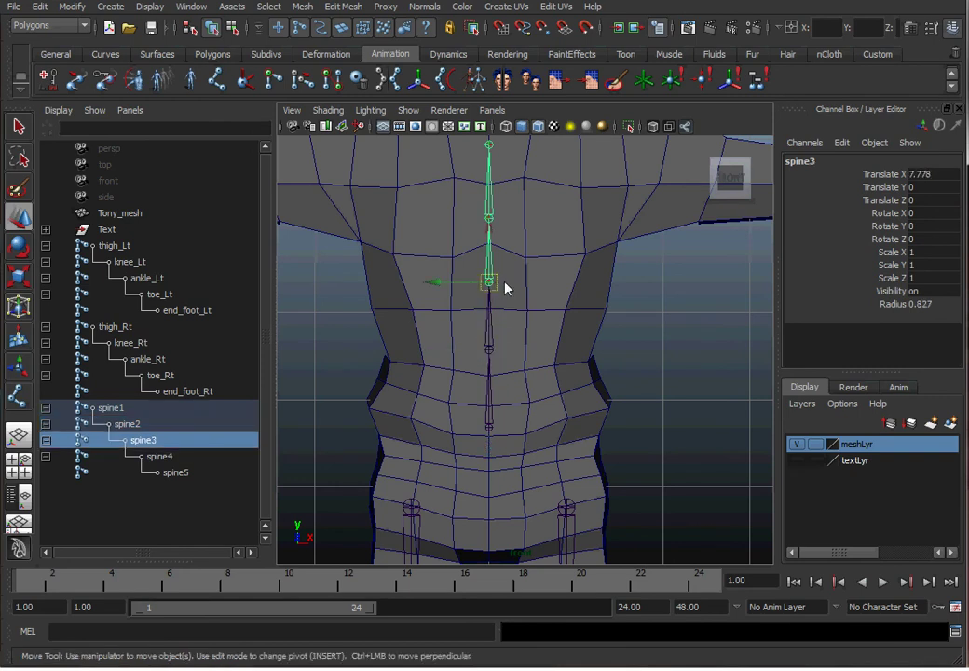
Move only the spine3 joint slightly up in pivot edit mode to a Translate X of 7.871, and deselect it.
{"action": "key", "text": "Insert"}
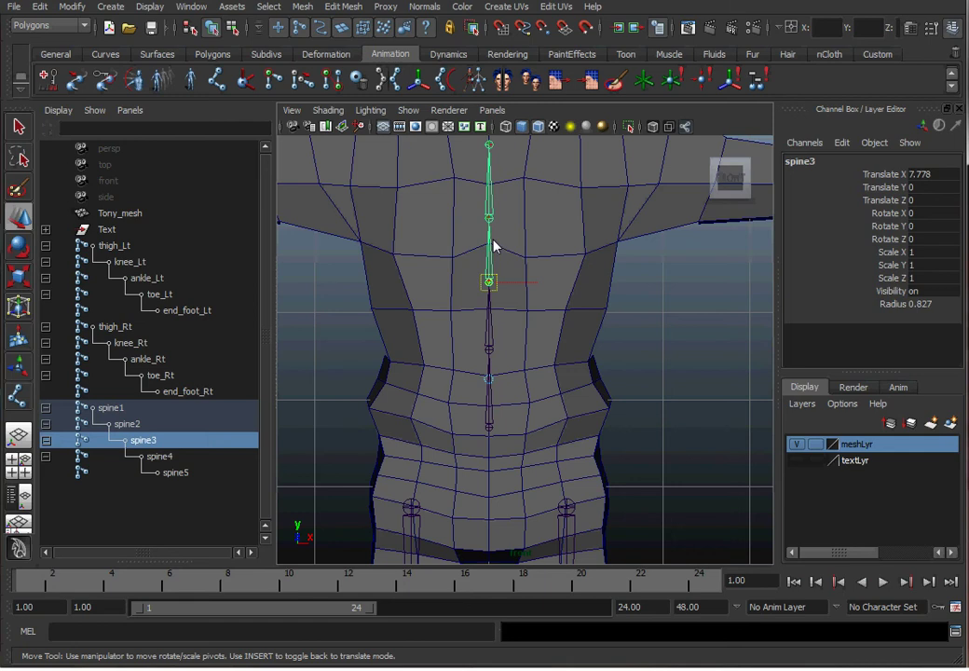
{"action": "left_click", "coordinate": [494, 240]}
{"action": "left_click", "coordinate": [490, 285]}
{"action": "mouse_move", "coordinate": [492, 268]}
{"action": "left_mouse_down"}
{"action": "mouse_move", "coordinate": [493, 231]}
{"action": "mouse_move", "coordinate": [493, 279]}
{"action": "mouse_move", "coordinate": [490, 253]}
{"action": "mouse_move", "coordinate": [495, 267]}
{"action": "left_mouse_up"}
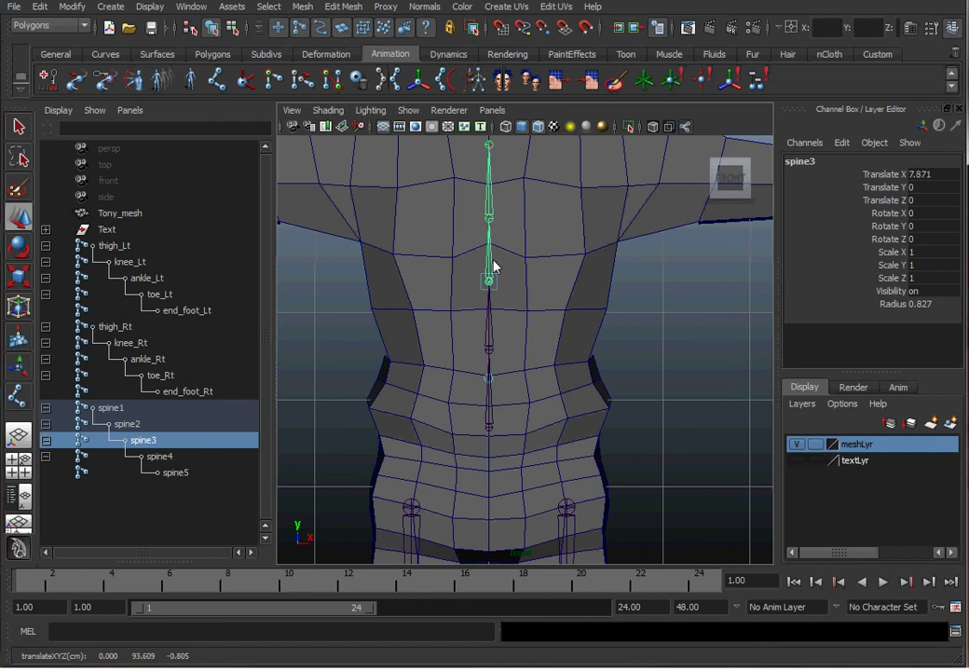
{"action": "left_click", "coordinate": [632, 295]}
Move only the spine4 joint up toward spine5 to a Translate X of 8.772, leaving its child in place, and deselect it.
{"action": "middle_click_drag", "start_coordinate": [609, 264], "coordinate": [620, 331], "text": "alt"}
{"action": "right_click_drag", "start_coordinate": [622, 339], "coordinate": [545, 329], "text": "alt"}
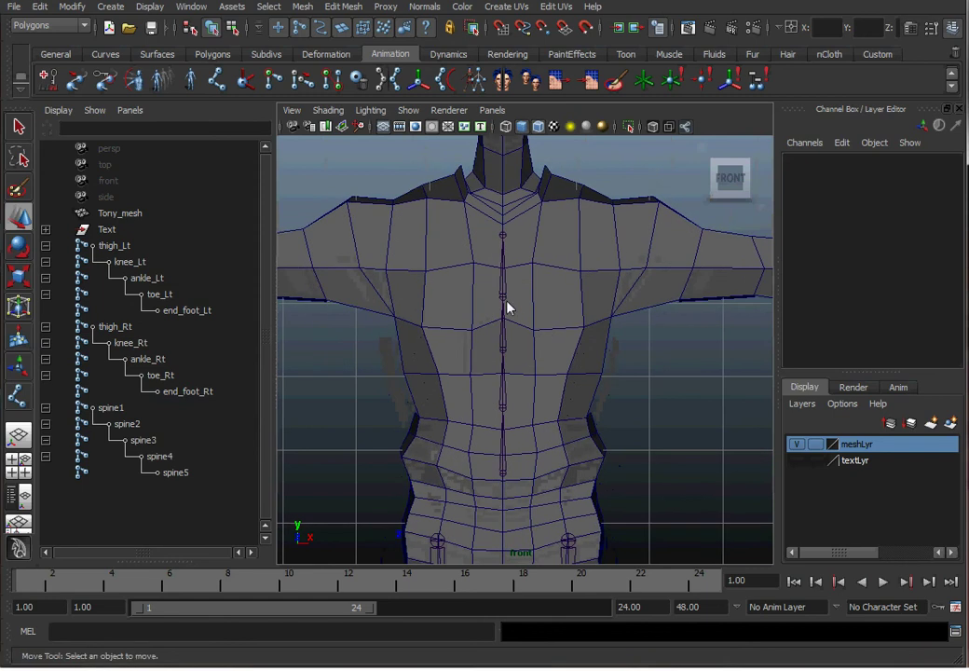
{"action": "left_click", "coordinate": [503, 296]}
{"action": "left_click_drag", "start_coordinate": [503, 295], "coordinate": [506, 262]}
{"action": "left_click", "coordinate": [504, 234]}
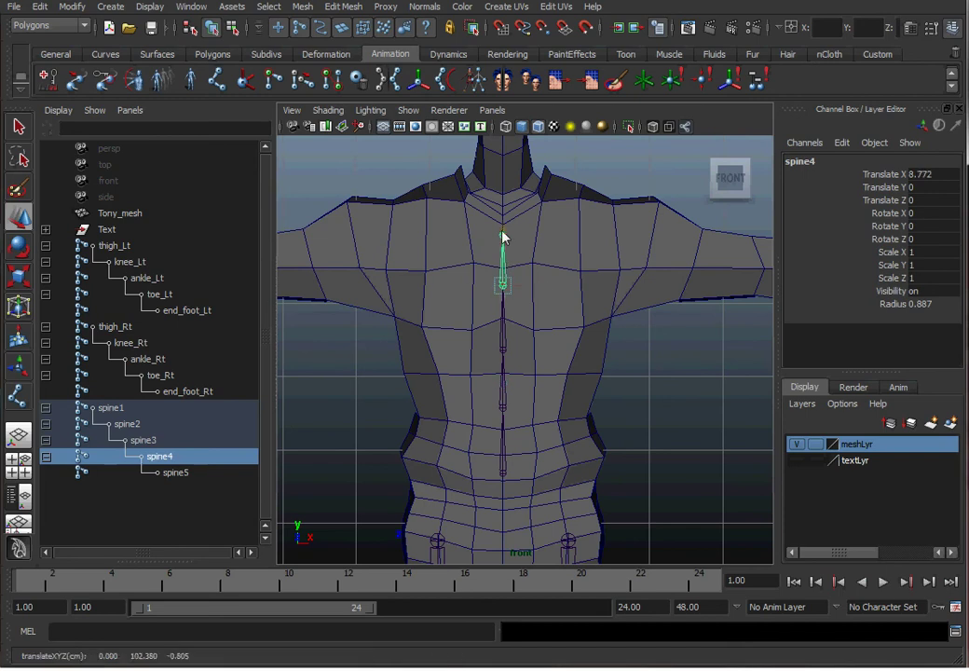
{"action": "left_click", "coordinate": [677, 366]}
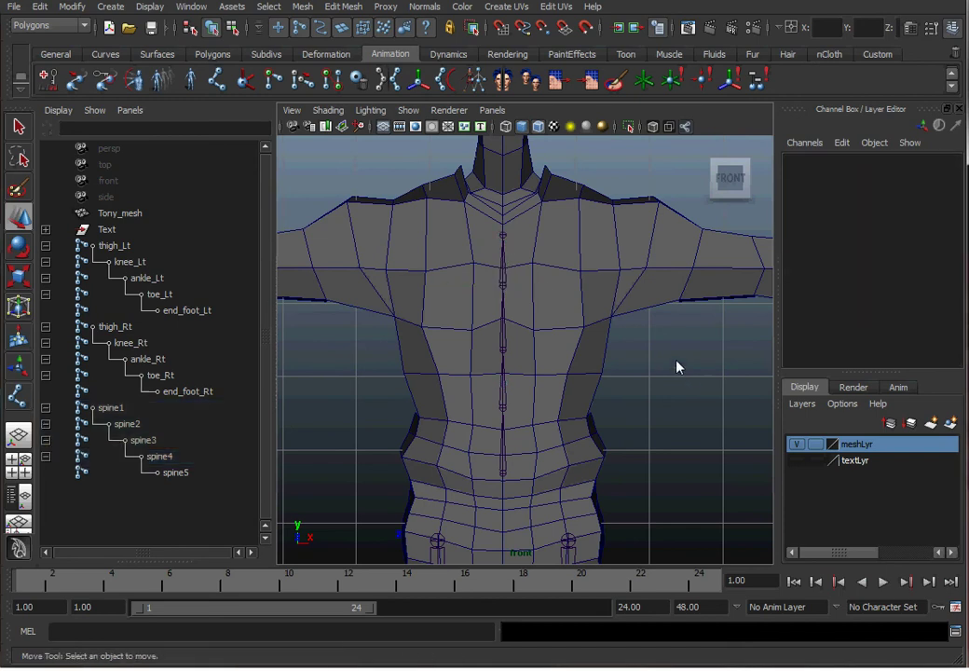
Shift only the spine3 joint a little further up the chest to even out the spine spacing, and clear the selection.
{"action": "left_click", "coordinate": [511, 242]}
{"action": "left_click", "coordinate": [476, 477]}
{"action": "left_click", "coordinate": [503, 479]}
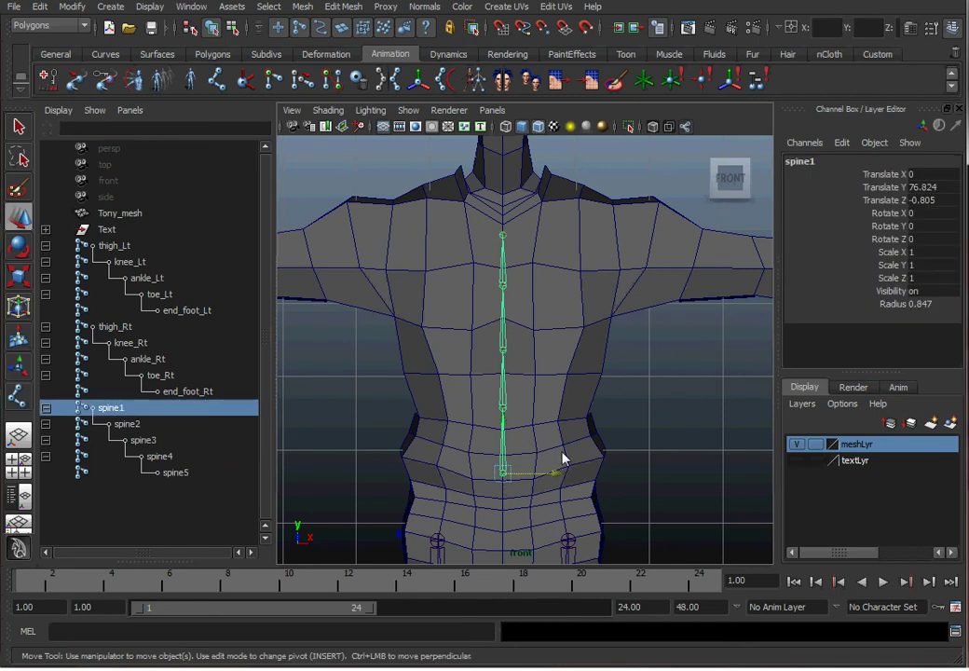
{"action": "left_click", "coordinate": [502, 417]}
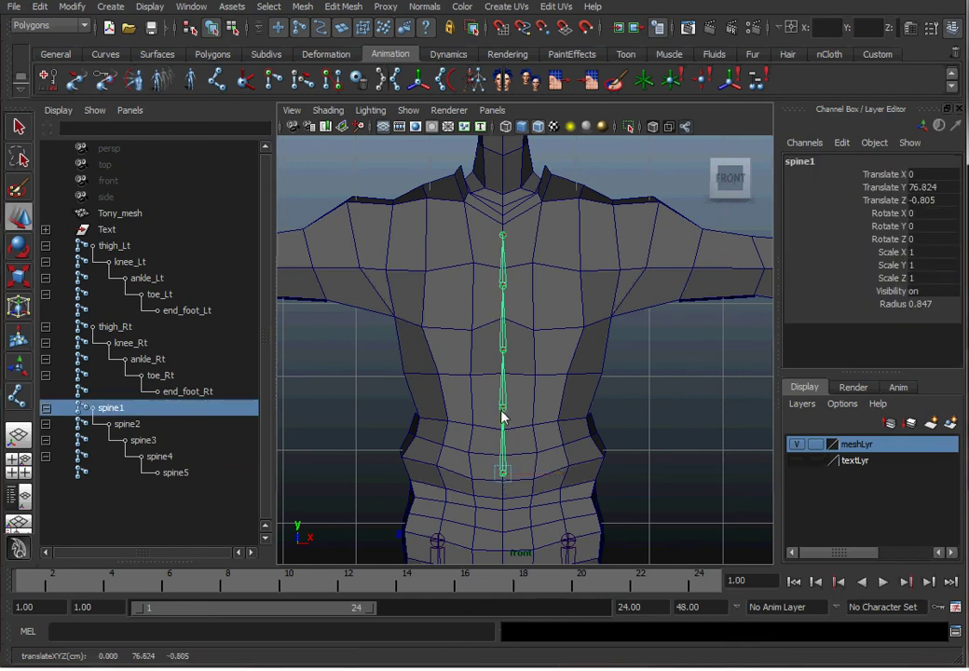
{"action": "left_click", "coordinate": [505, 350]}
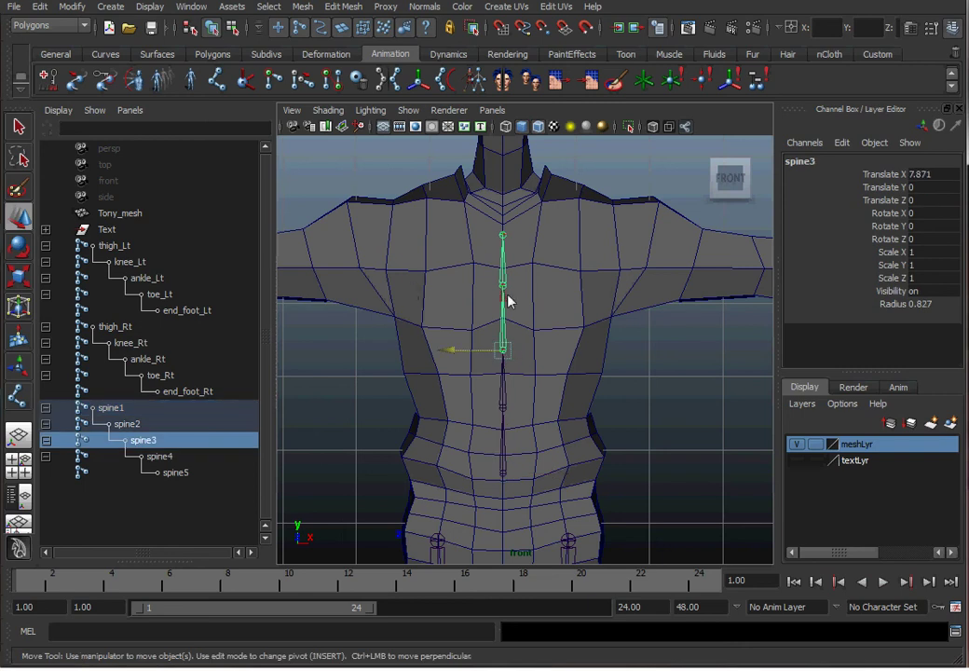
{"action": "left_click_drag", "start_coordinate": [505, 331], "coordinate": [504, 321]}
{"action": "left_click", "coordinate": [502, 237]}
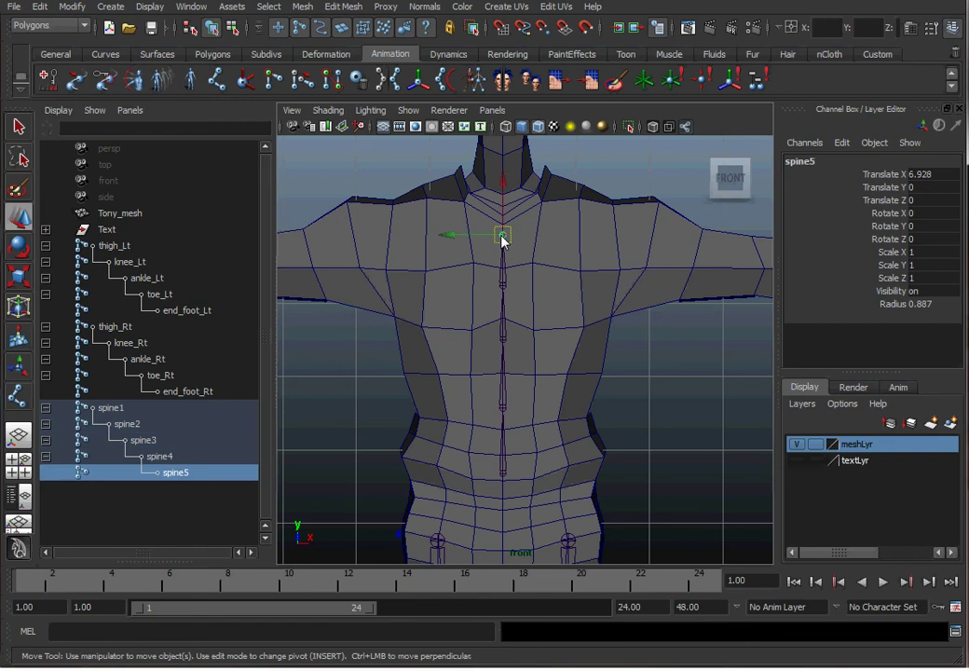
{"action": "left_click", "coordinate": [504, 291]}
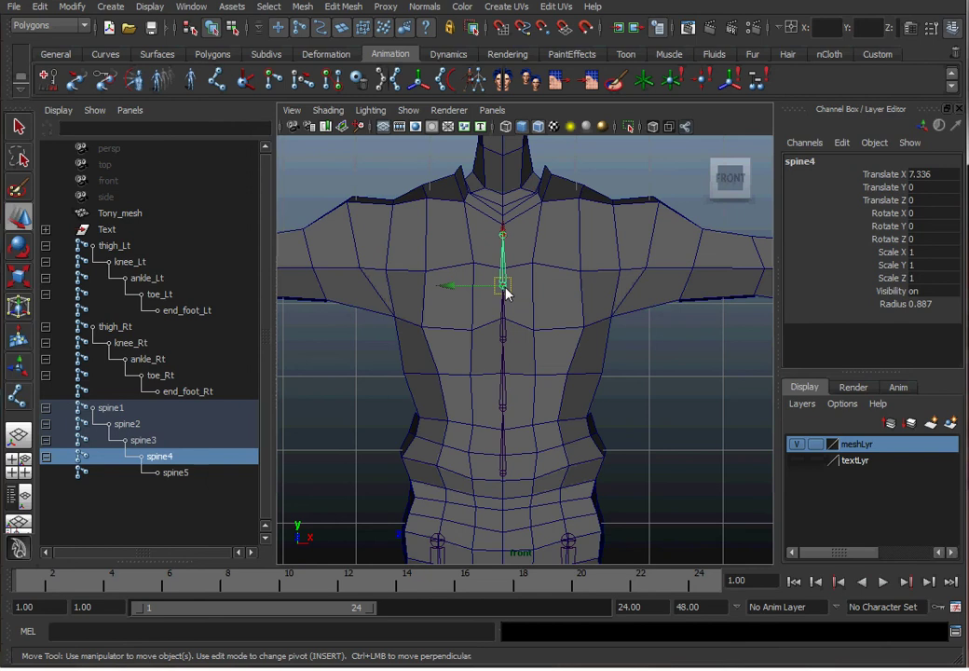
{"action": "left_click", "coordinate": [674, 376]}
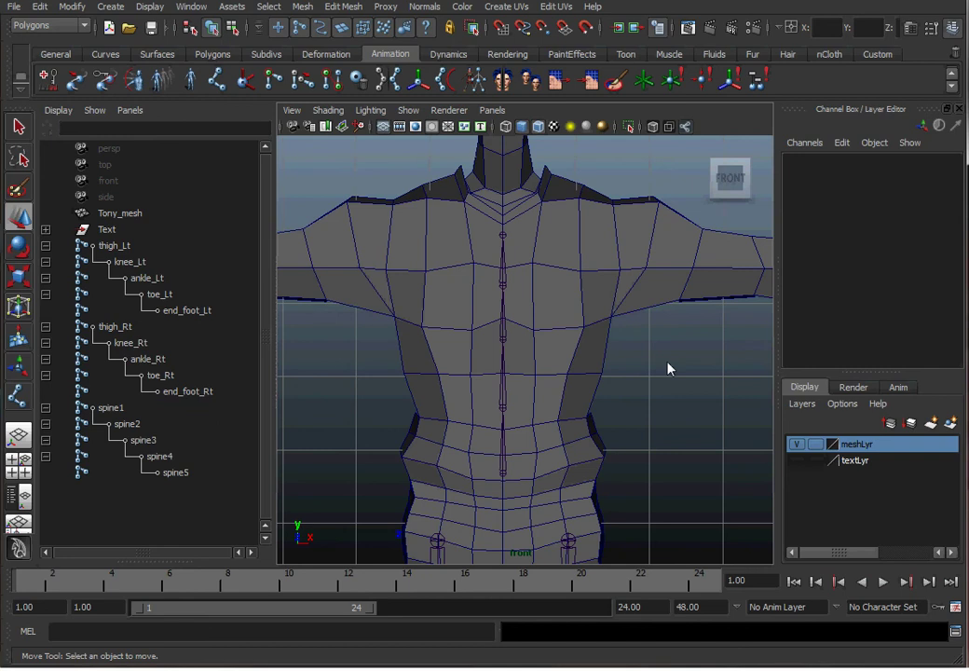
Save the scene and switch from the front view to the top view for work on the character's left arm.
{"action": "right_click_drag", "start_coordinate": [628, 321], "coordinate": [499, 337], "text": "alt"}
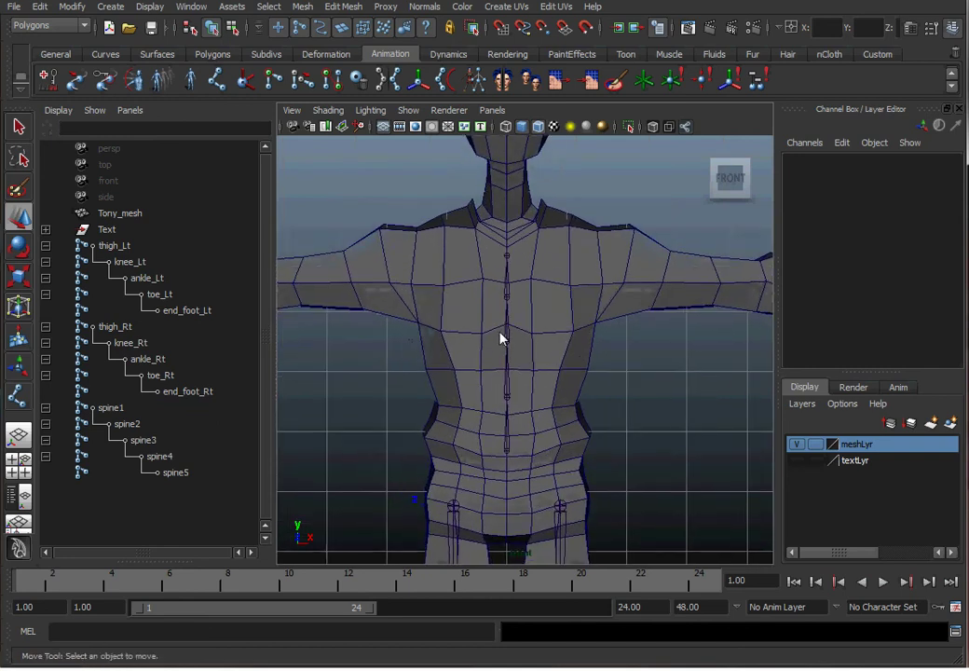
{"action": "middle_click_drag", "start_coordinate": [563, 322], "coordinate": [430, 375], "text": "alt"}
{"action": "mouse_move", "coordinate": [491, 359]}
{"action": "right_mouse_down", "text": "alt"}
{"action": "mouse_move", "coordinate": [426, 347]}
{"action": "mouse_move", "coordinate": [482, 344]}
{"action": "right_mouse_up", "text": "alt"}
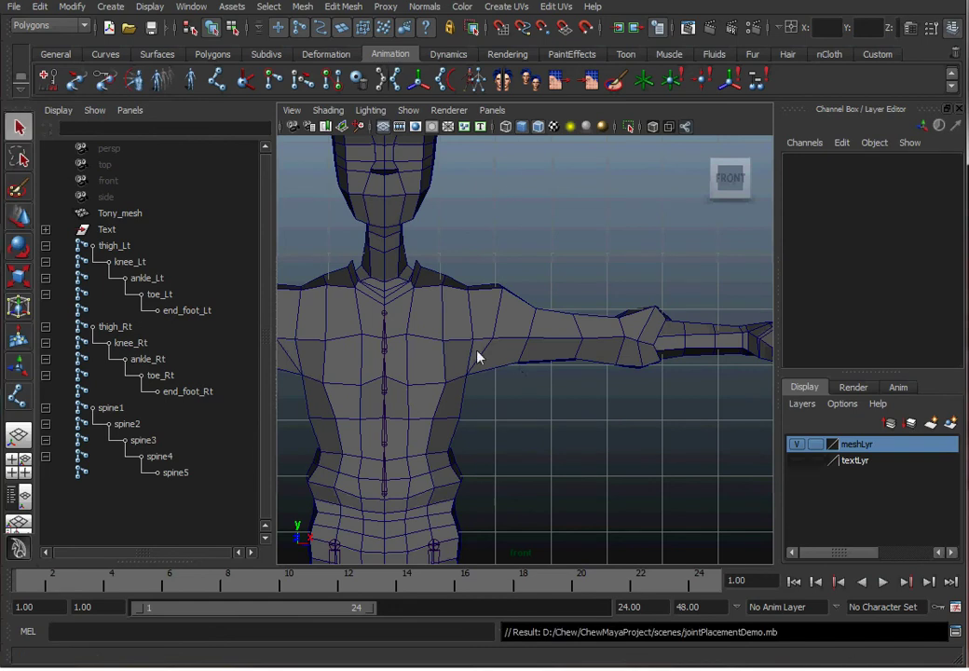
{"action": "middle_click_drag", "start_coordinate": [478, 357], "coordinate": [443, 302], "text": "alt"}
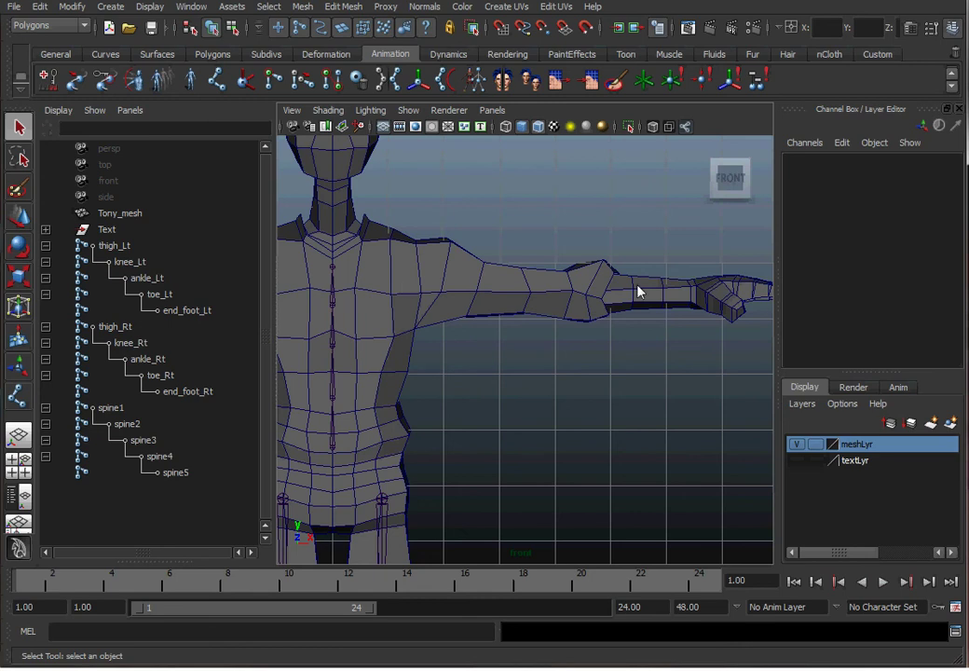
{"action": "middle_click_drag", "start_coordinate": [638, 292], "coordinate": [483, 310], "text": "alt"}
{"action": "key", "text": "space"}
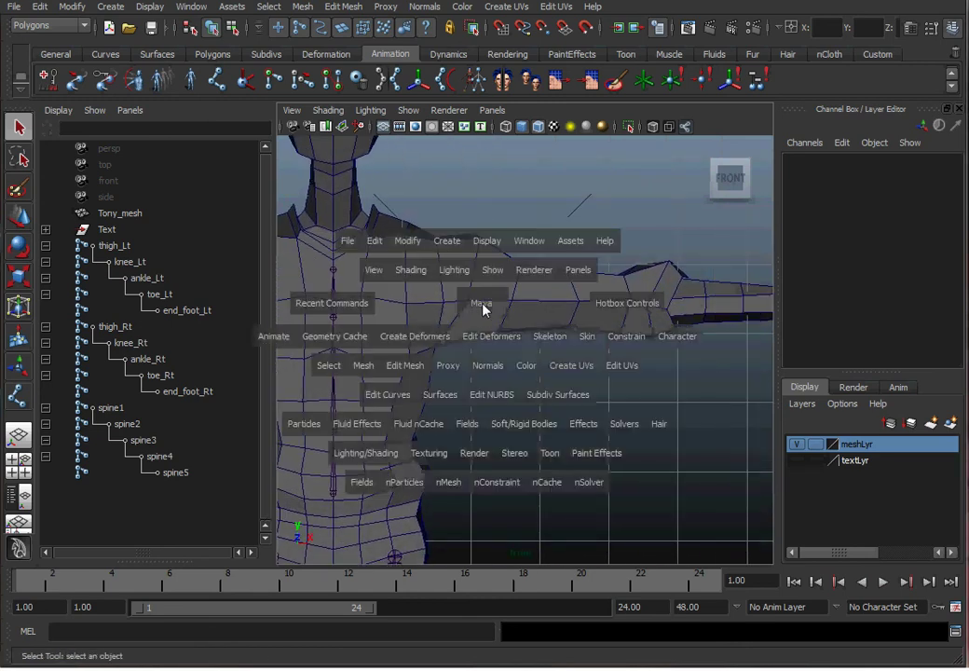
{"action": "left_click_drag", "start_coordinate": [483, 311], "coordinate": [426, 310]}
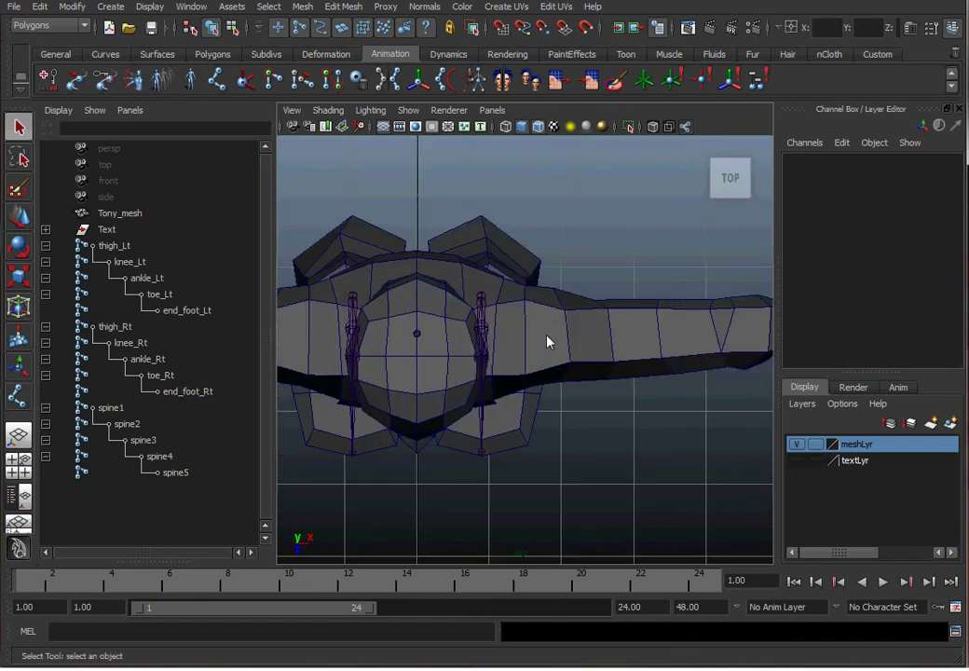
Draw a four-joint arm chain in the top view with the Joint Tool, placing joints at the shoulder, elbow, wrist and fingertips.
{"action": "left_click", "coordinate": [226, 84]}
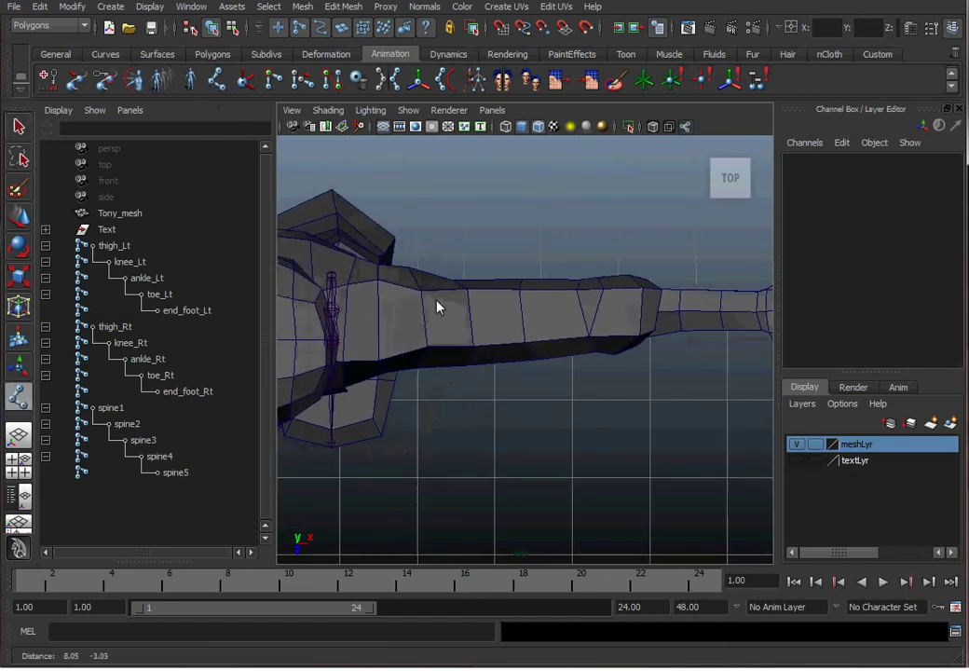
{"action": "left_click", "coordinate": [373, 321]}
{"action": "left_click", "coordinate": [577, 295]}
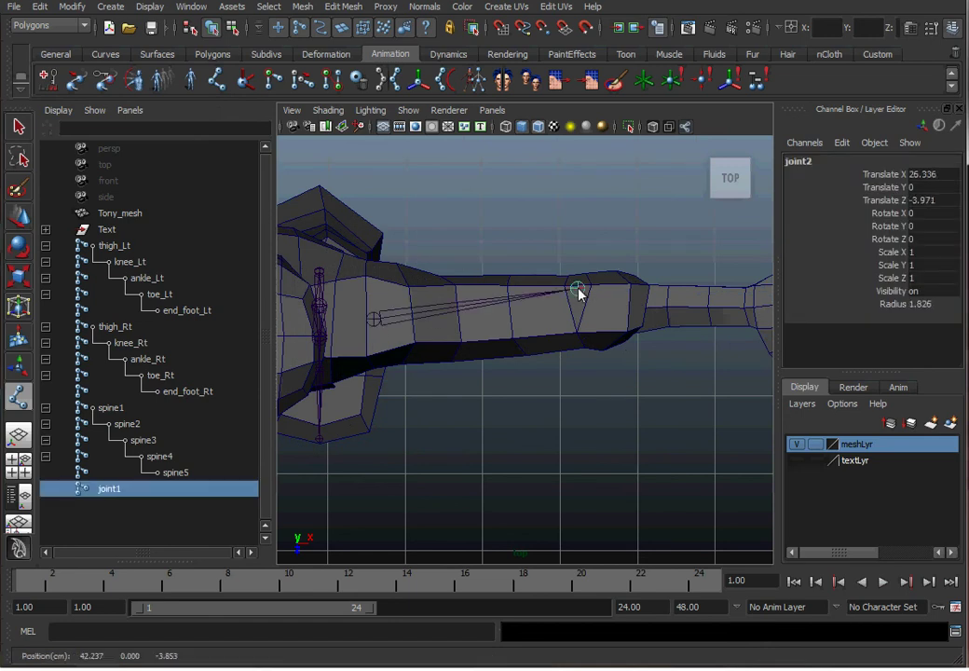
{"action": "middle_click_drag", "start_coordinate": [627, 298], "coordinate": [402, 290], "text": "alt"}
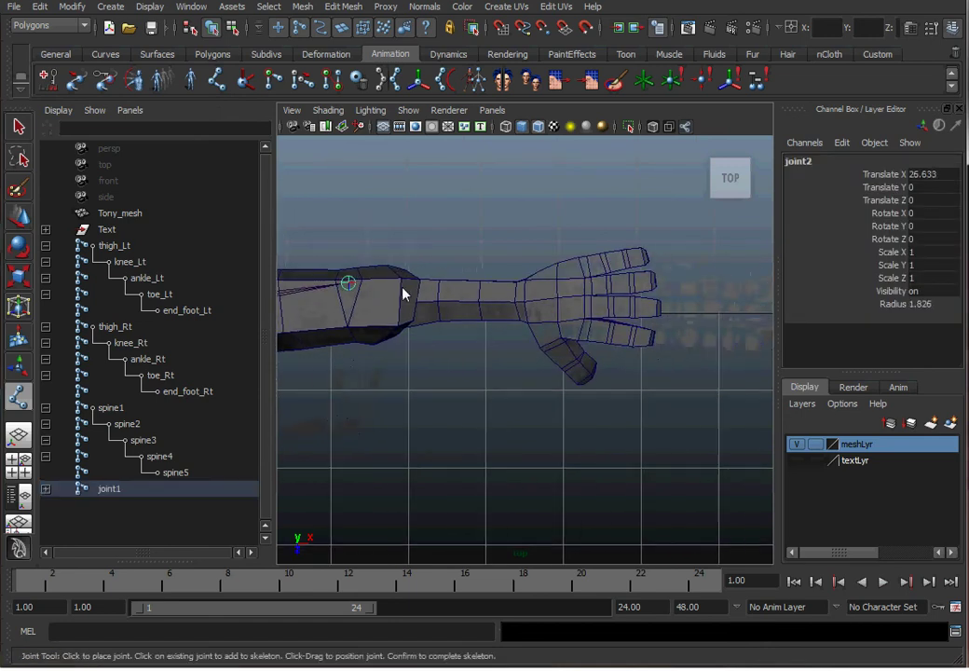
{"action": "left_click", "coordinate": [519, 303]}
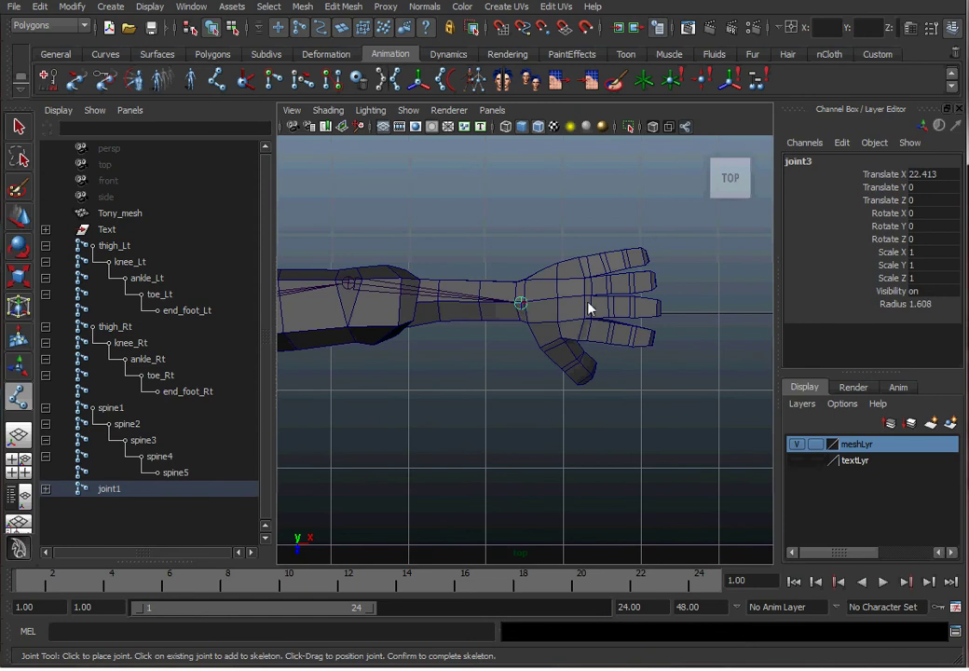
{"action": "left_click", "coordinate": [660, 305]}
{"action": "key", "text": "Return"}
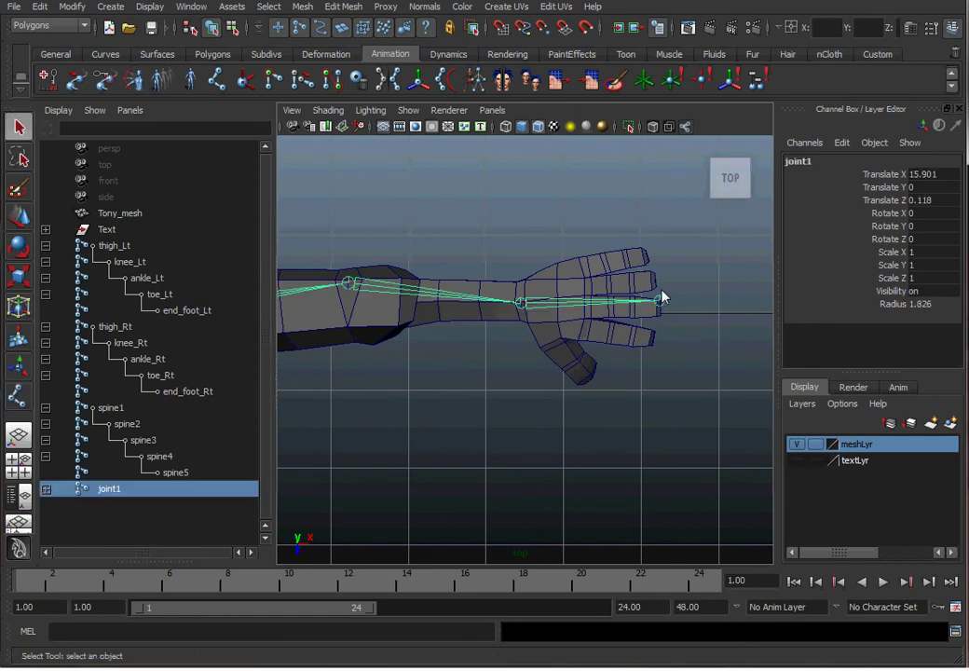
Switch to the front view and raise the joint1 arm chain vertically from the floor to the height of the arm.
{"action": "right_click_drag", "start_coordinate": [345, 335], "coordinate": [632, 329], "text": "alt"}
{"action": "left_click", "coordinate": [565, 375]}
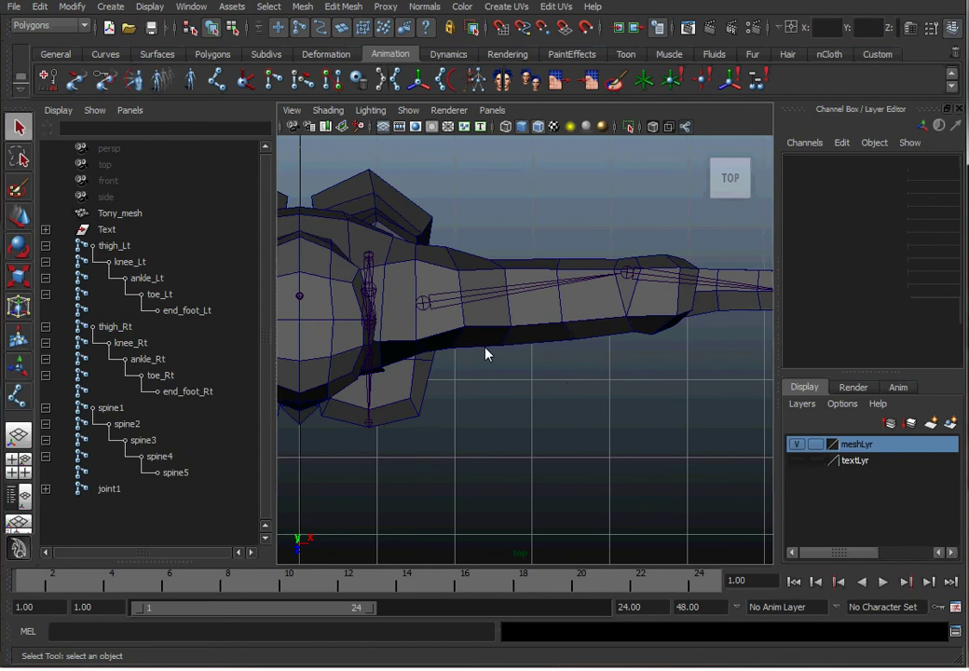
{"action": "middle_click_drag", "start_coordinate": [489, 339], "coordinate": [398, 344], "text": "alt"}
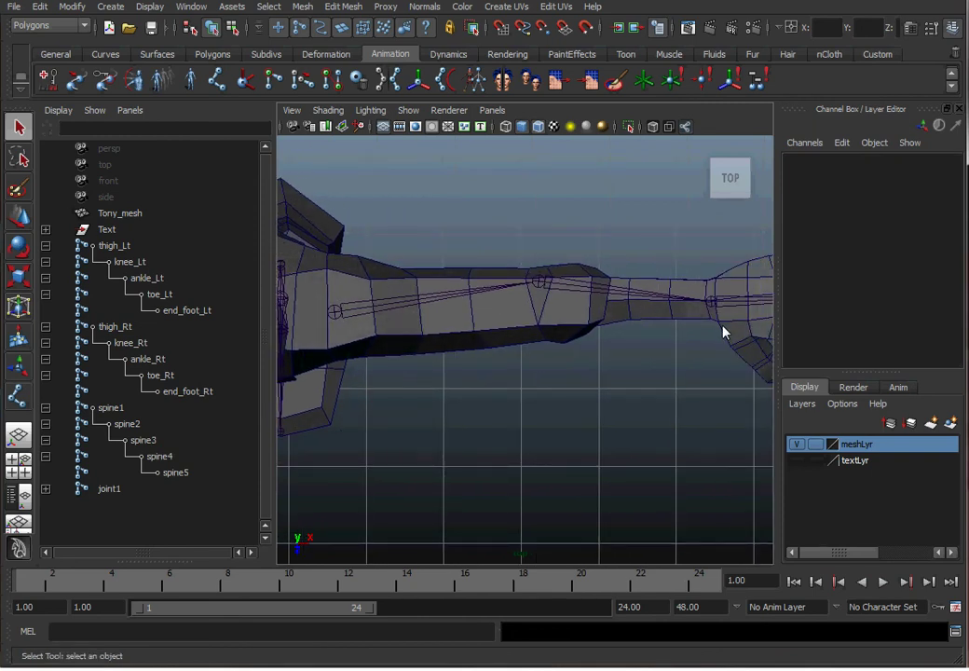
{"action": "middle_click_drag", "start_coordinate": [473, 352], "coordinate": [563, 351], "text": "alt"}
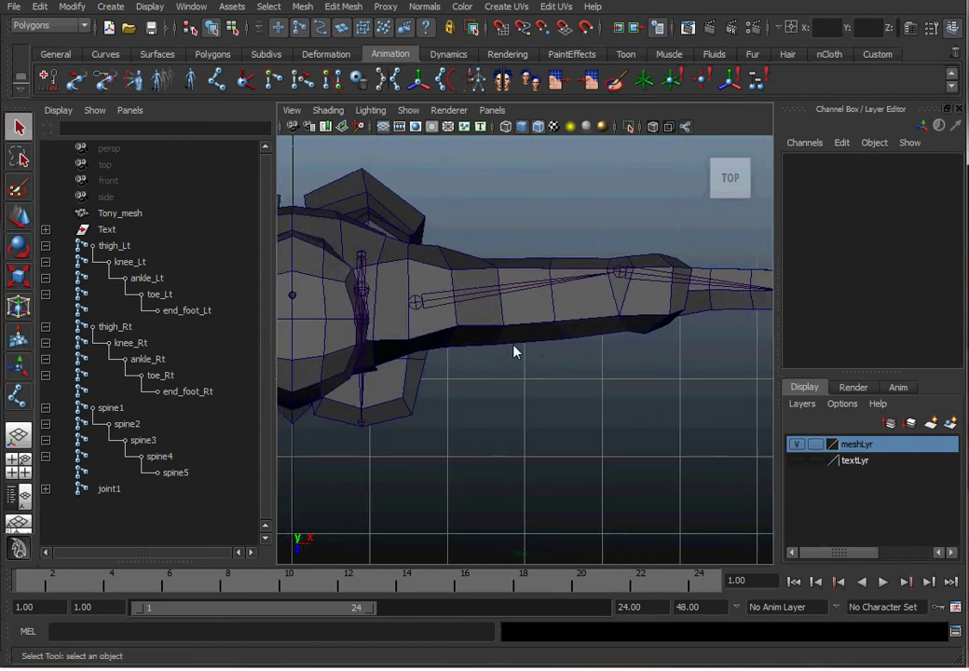
{"action": "key", "text": "space"}
{"action": "left_click_drag", "start_coordinate": [512, 344], "coordinate": [520, 372]}
{"action": "right_click_drag", "start_coordinate": [519, 372], "coordinate": [149, 401], "text": "alt"}
{"action": "middle_click_drag", "start_coordinate": [461, 364], "coordinate": [418, 264], "text": "alt"}
{"action": "left_click", "coordinate": [109, 488]}
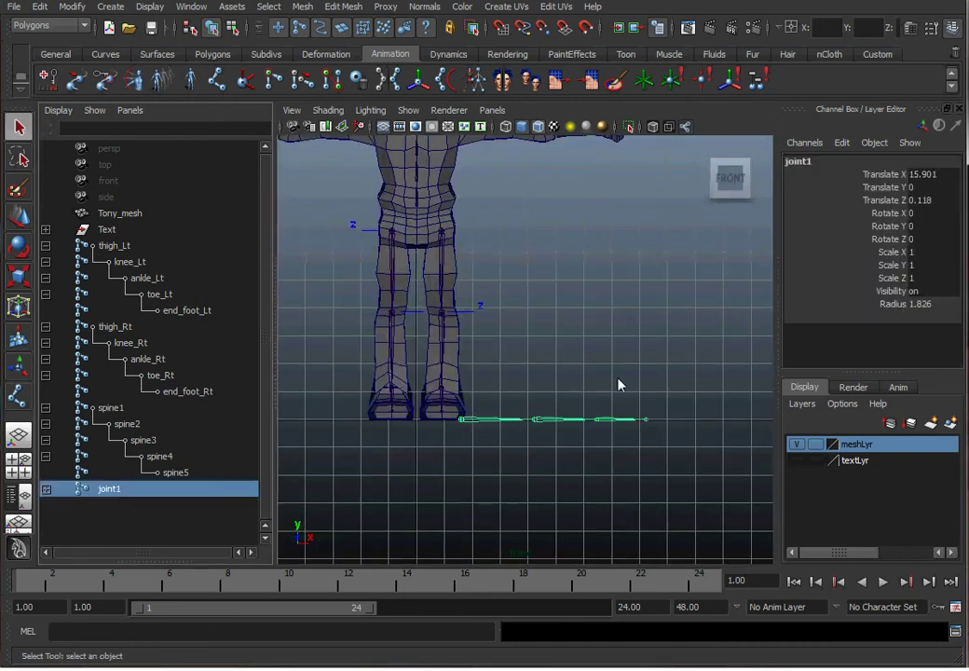
{"action": "middle_click_drag", "start_coordinate": [620, 385], "coordinate": [441, 489], "text": "alt"}
{"action": "left_click_drag", "start_coordinate": [441, 490], "coordinate": [420, 198]}
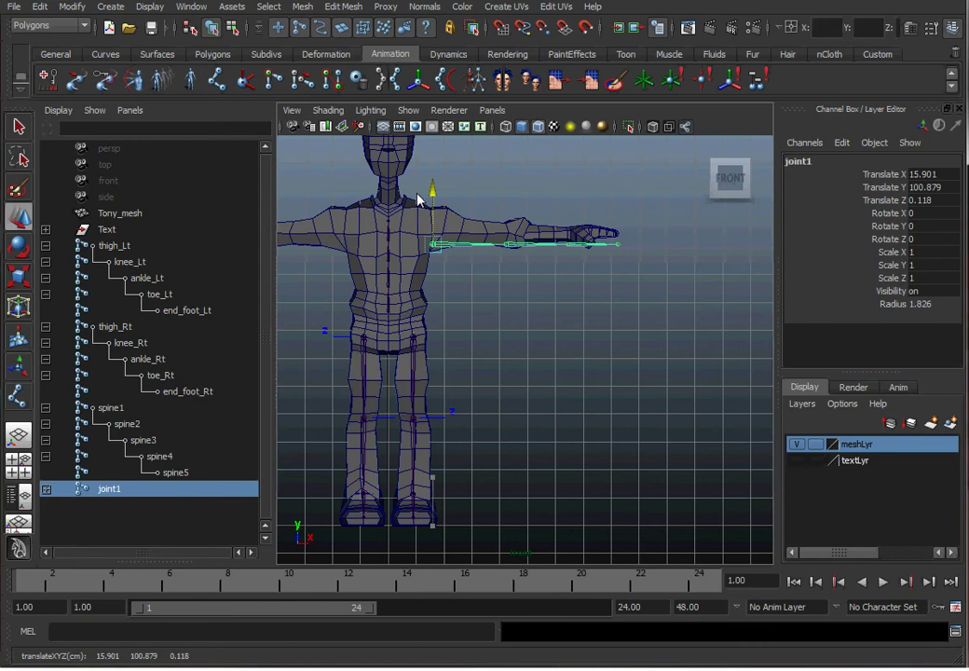
Fine-tune the joint1 arm chain's height inside the arm mesh to a Translate Y of about 104.8.
{"action": "right_click_drag", "start_coordinate": [419, 199], "coordinate": [597, 222], "text": "alt"}
{"action": "middle_click_drag", "start_coordinate": [438, 232], "coordinate": [523, 434], "text": "alt"}
{"action": "right_click_drag", "start_coordinate": [466, 335], "coordinate": [543, 329], "text": "alt"}
{"action": "right_click_drag", "start_coordinate": [395, 322], "coordinate": [428, 322], "text": "alt"}
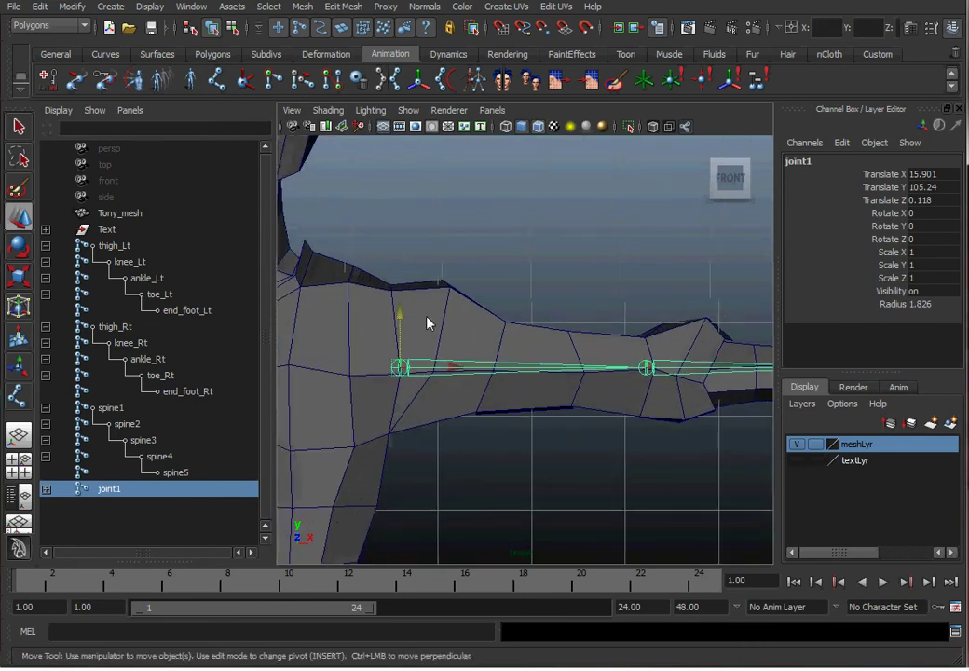
{"action": "middle_click_drag", "start_coordinate": [395, 323], "coordinate": [441, 328], "text": "alt"}
{"action": "mouse_move", "coordinate": [442, 328]}
{"action": "left_mouse_down"}
{"action": "mouse_move", "coordinate": [452, 309]}
{"action": "mouse_move", "coordinate": [451, 332]}
{"action": "left_mouse_up"}
Deselect the arm chain and examine its placement against the torso and the whole body in the front view.
{"action": "right_click_drag", "start_coordinate": [597, 328], "coordinate": [336, 321], "text": "alt"}
{"action": "right_click_drag", "start_coordinate": [534, 308], "coordinate": [281, 334], "text": "alt"}
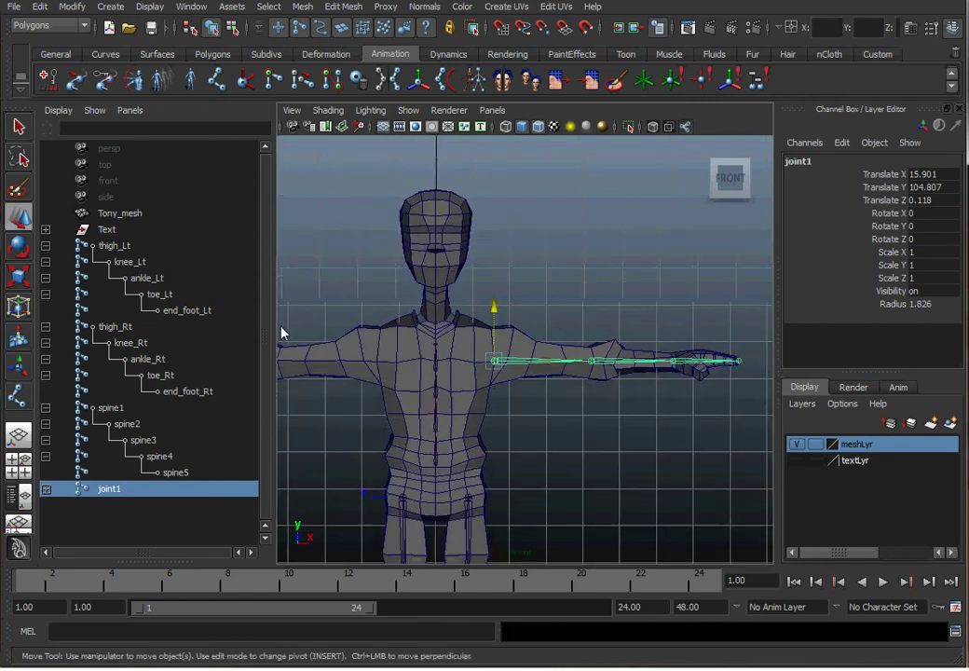
{"action": "middle_click_drag", "start_coordinate": [573, 337], "coordinate": [501, 275], "text": "alt"}
{"action": "right_click_drag", "start_coordinate": [502, 276], "coordinate": [680, 277], "text": "alt"}
{"action": "left_click", "coordinate": [489, 339]}
{"action": "middle_click_drag", "start_coordinate": [430, 332], "coordinate": [706, 324], "text": "alt"}
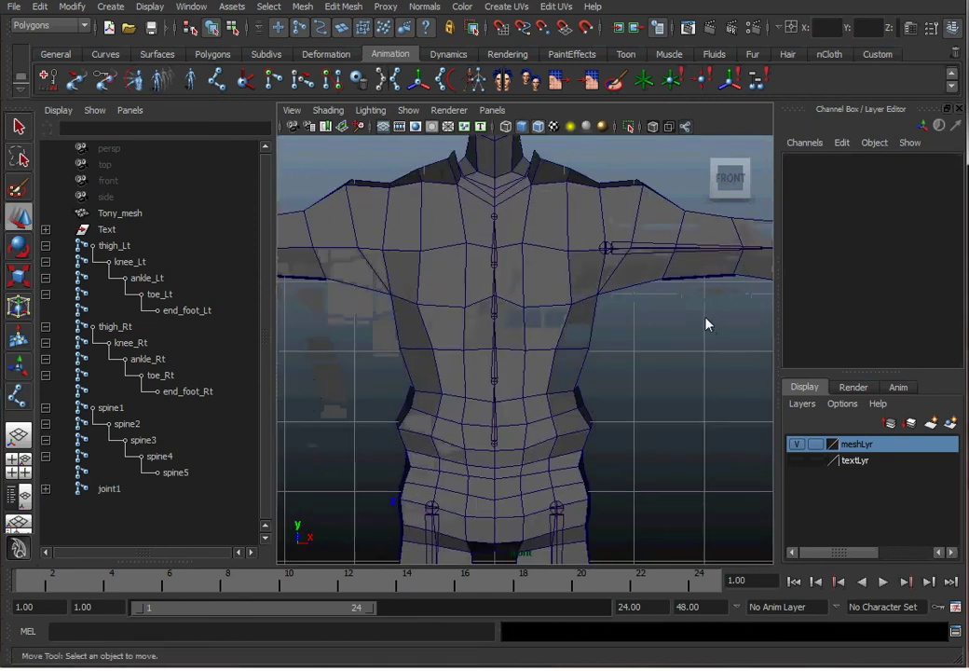
{"action": "right_click_drag", "start_coordinate": [705, 323], "coordinate": [485, 284], "text": "alt"}
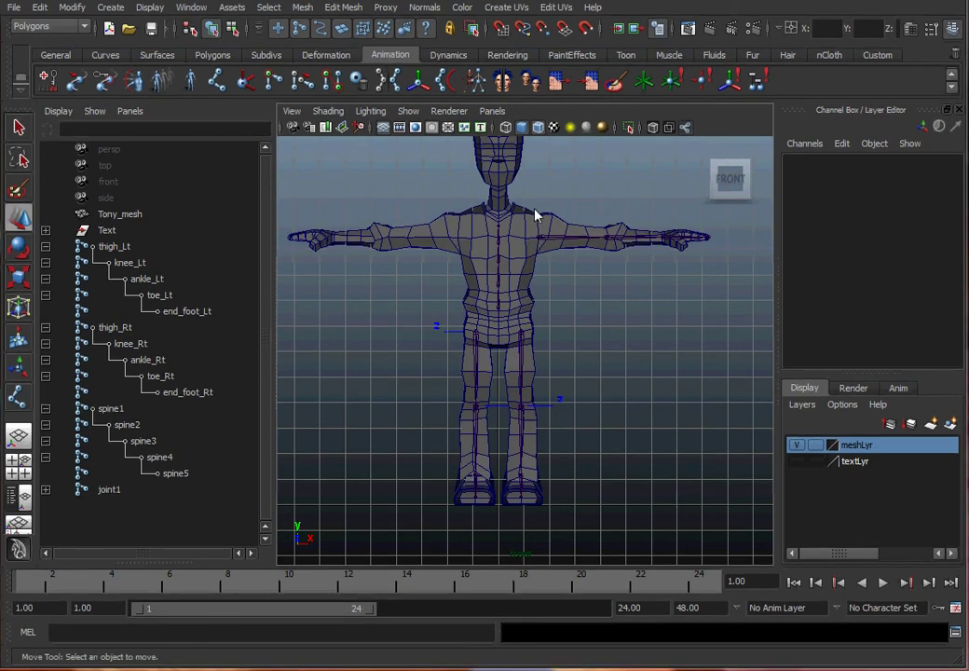
Place a single joint with the Joint Tool in the upper chest beside the spine, at about X 4.1, Y 103.9.
{"action": "scroll", "coordinate": [531, 243], "scroll_direction": "up", "scroll_amount": 6}
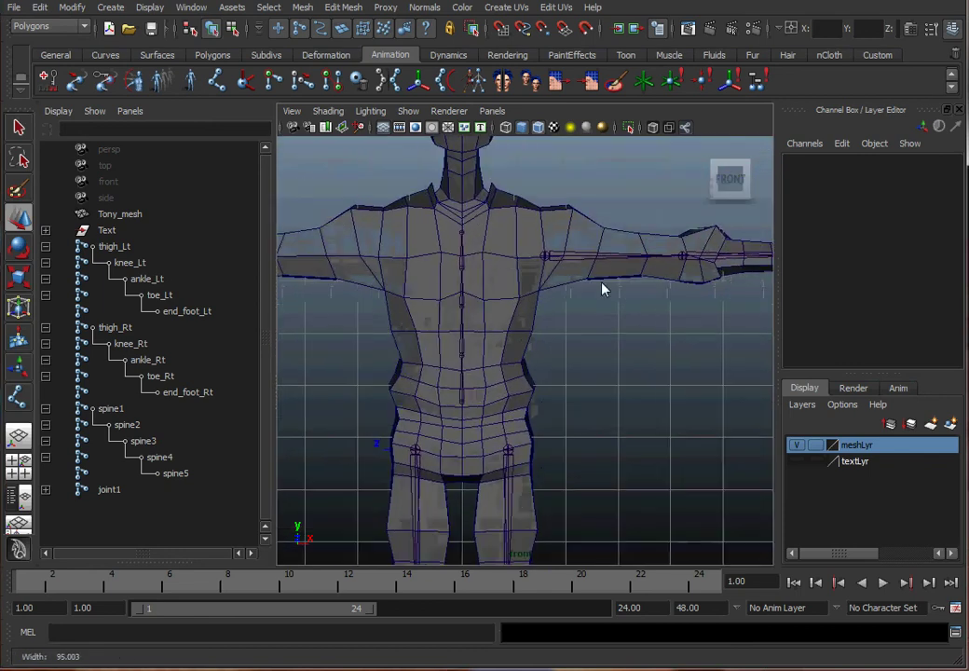
{"action": "scroll", "coordinate": [602, 289], "scroll_direction": "up", "scroll_amount": 5}
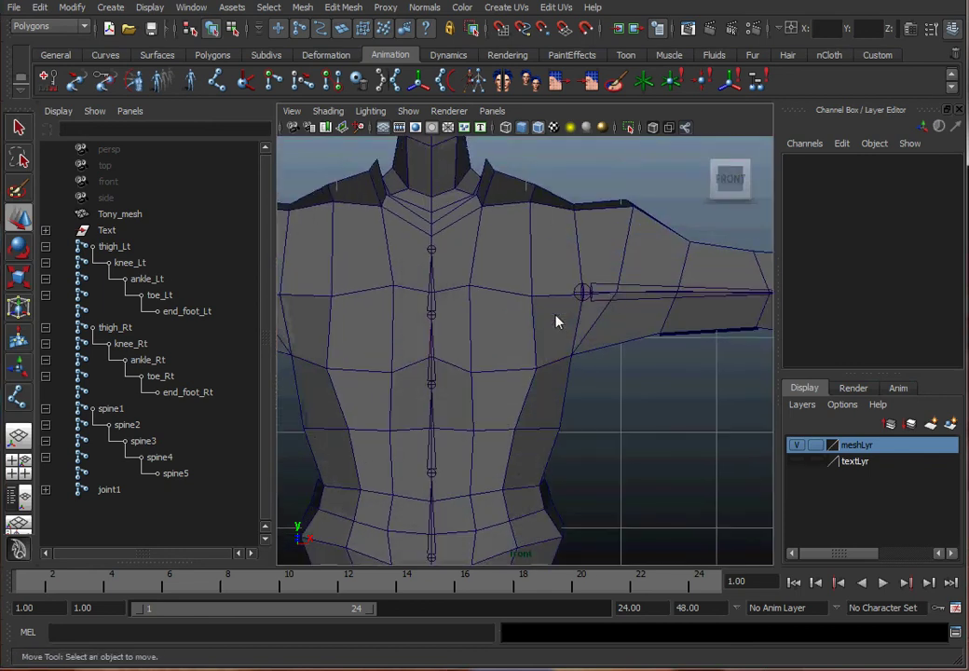
{"action": "scroll", "coordinate": [597, 324], "scroll_direction": "up", "scroll_amount": 2}
{"action": "scroll", "coordinate": [526, 323], "scroll_direction": "down", "scroll_amount": 3}
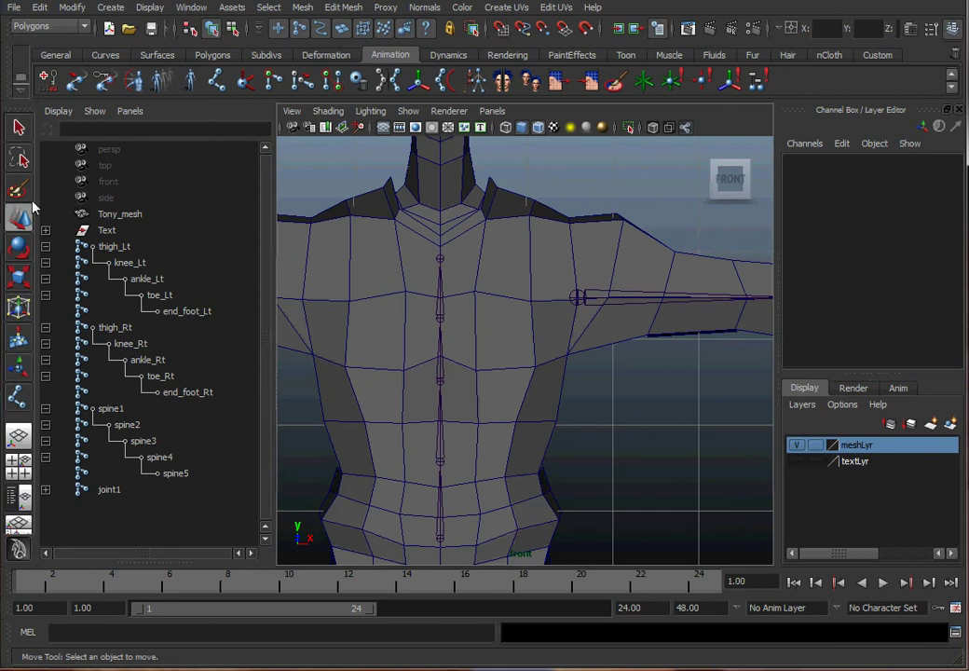
{"action": "left_click", "coordinate": [177, 79]}
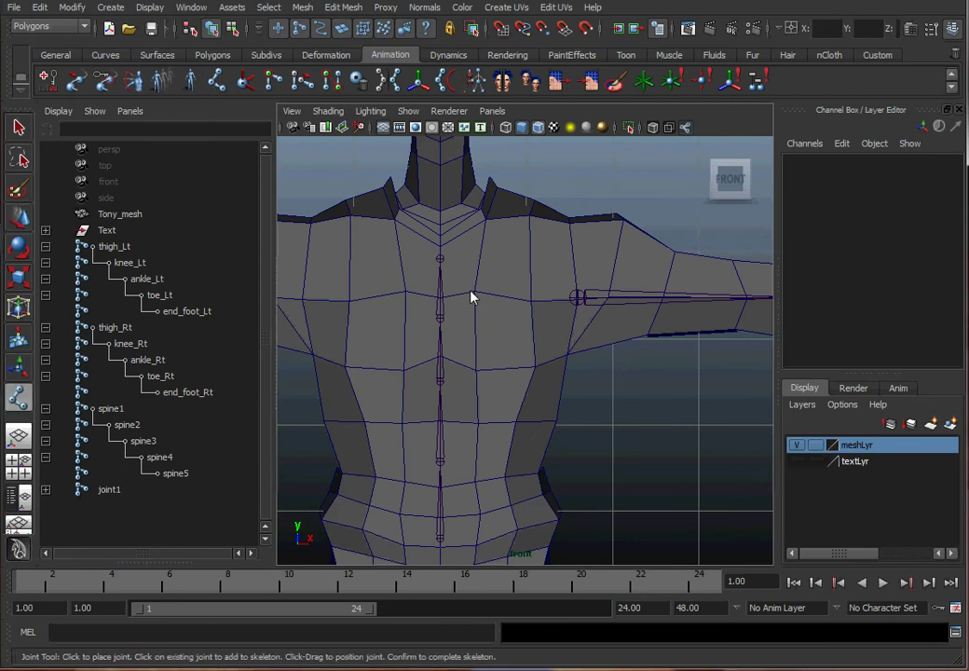
{"action": "middle_click_drag", "start_coordinate": [507, 300], "coordinate": [415, 299], "text": "alt"}
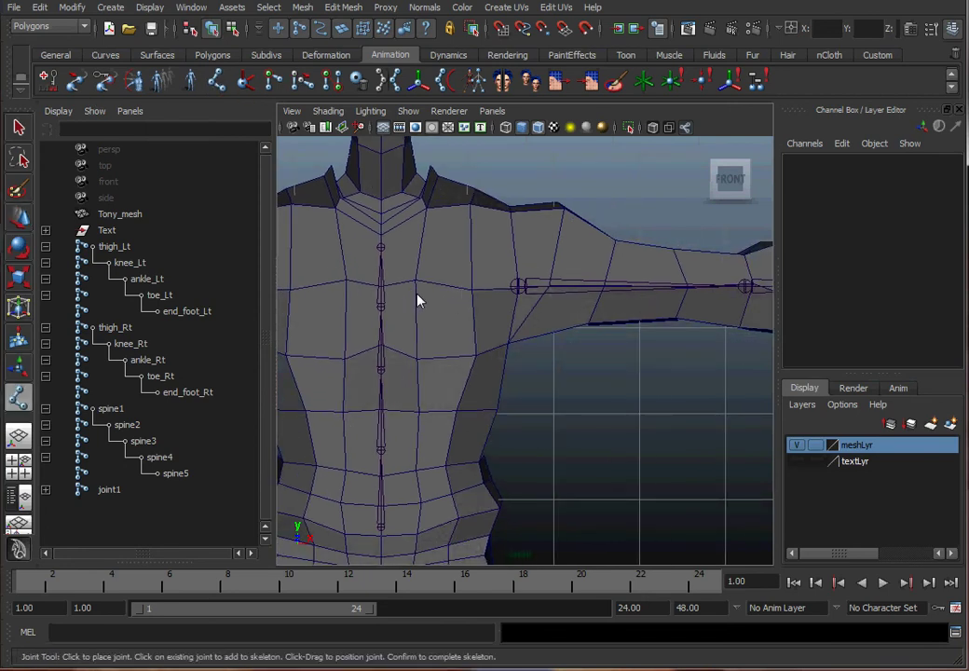
{"action": "left_click", "coordinate": [417, 297]}
{"action": "key", "text": "w"}
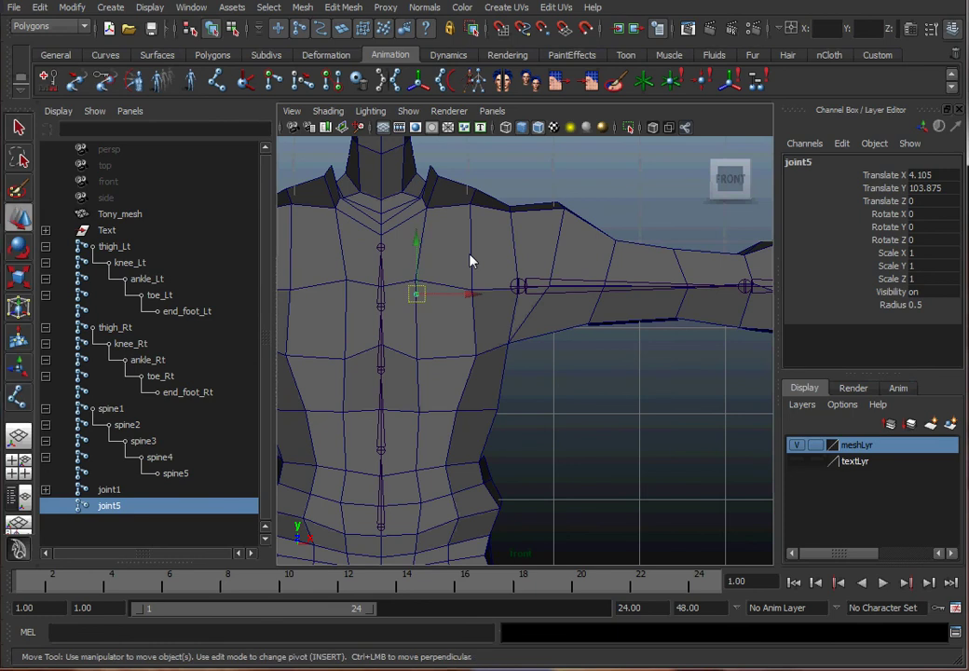
Copy joint1's Translate X value of 15.901 into the Translate X of joint5.
{"action": "right_click_drag", "start_coordinate": [471, 259], "coordinate": [519, 339], "text": "alt"}
{"action": "middle_click_drag", "start_coordinate": [516, 338], "coordinate": [527, 368], "text": "alt"}
{"action": "right_click_drag", "start_coordinate": [547, 329], "coordinate": [548, 312], "text": "alt"}
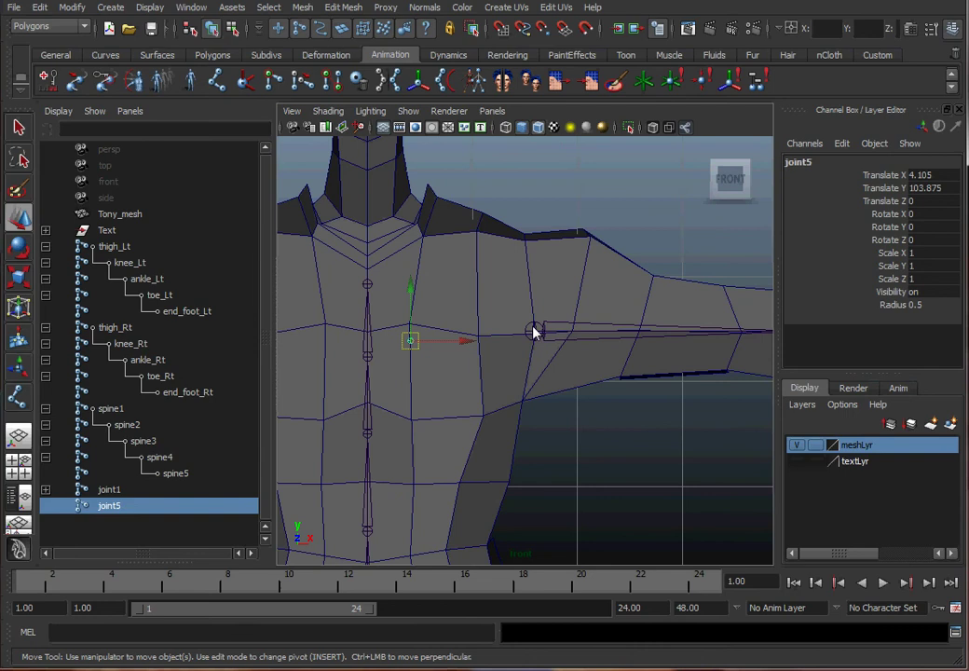
{"action": "left_click", "coordinate": [534, 332]}
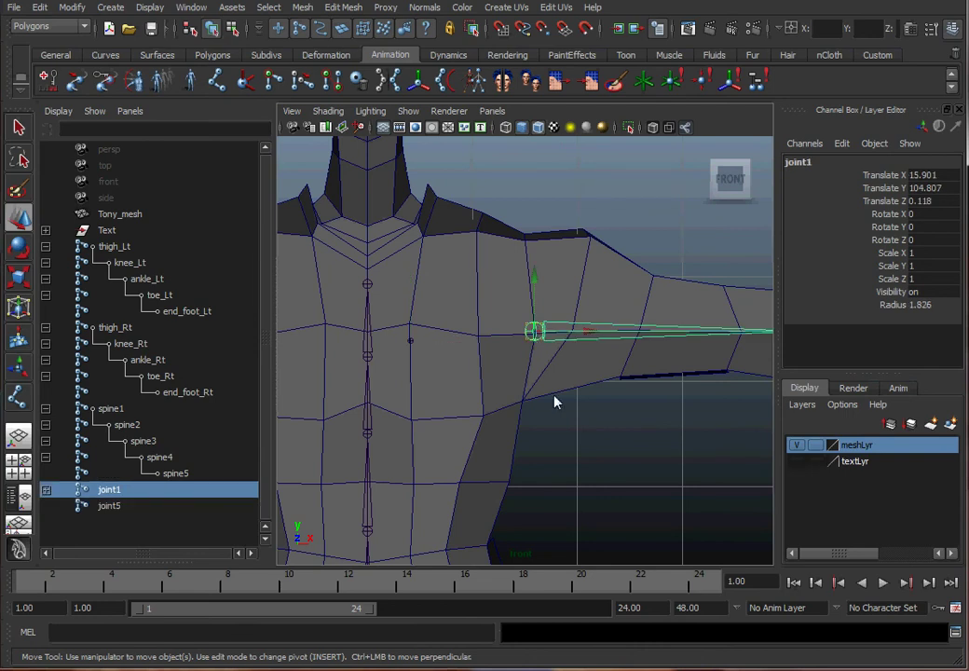
{"action": "left_click", "coordinate": [550, 391]}
{"action": "left_click", "coordinate": [536, 332]}
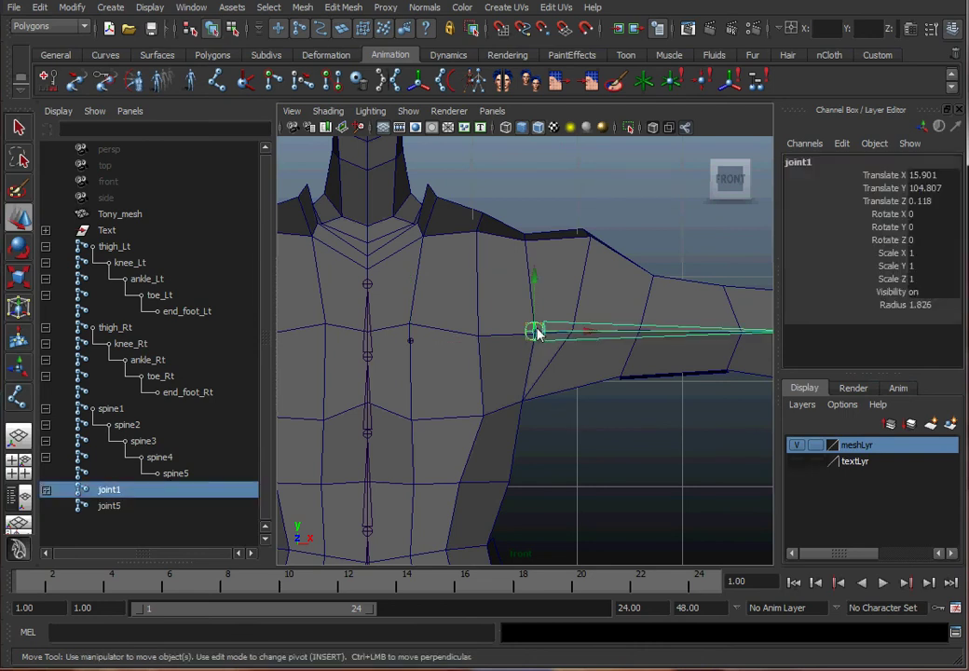
{"action": "double_click", "coordinate": [943, 175]}
{"action": "key", "text": "ctrl+c"}
{"action": "left_click", "coordinate": [415, 314]}
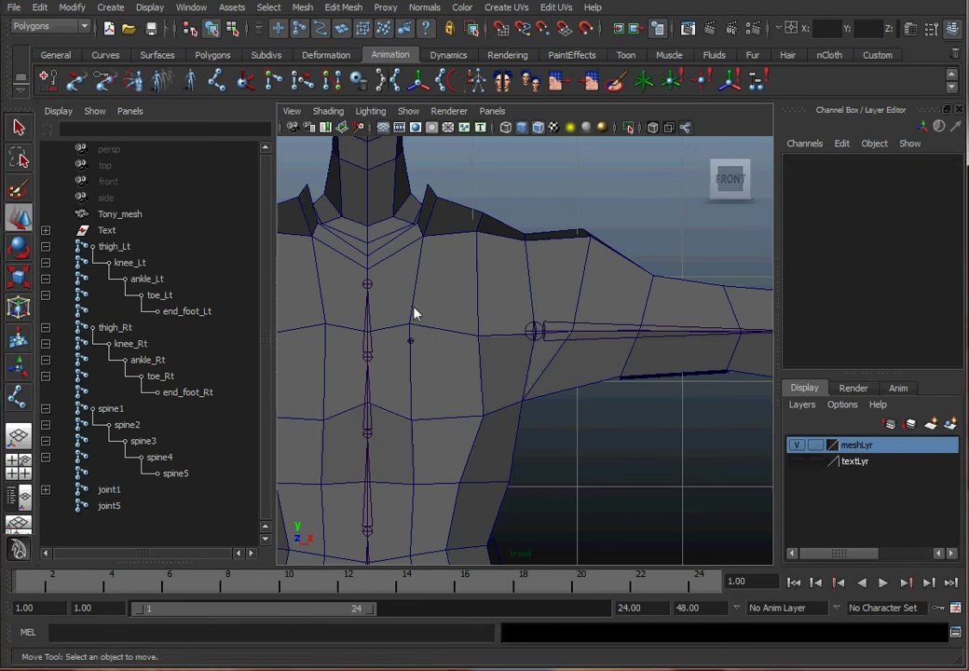
{"action": "left_click", "coordinate": [410, 342]}
{"action": "double_click", "coordinate": [943, 175]}
{"action": "key", "text": "ctrl+v"}
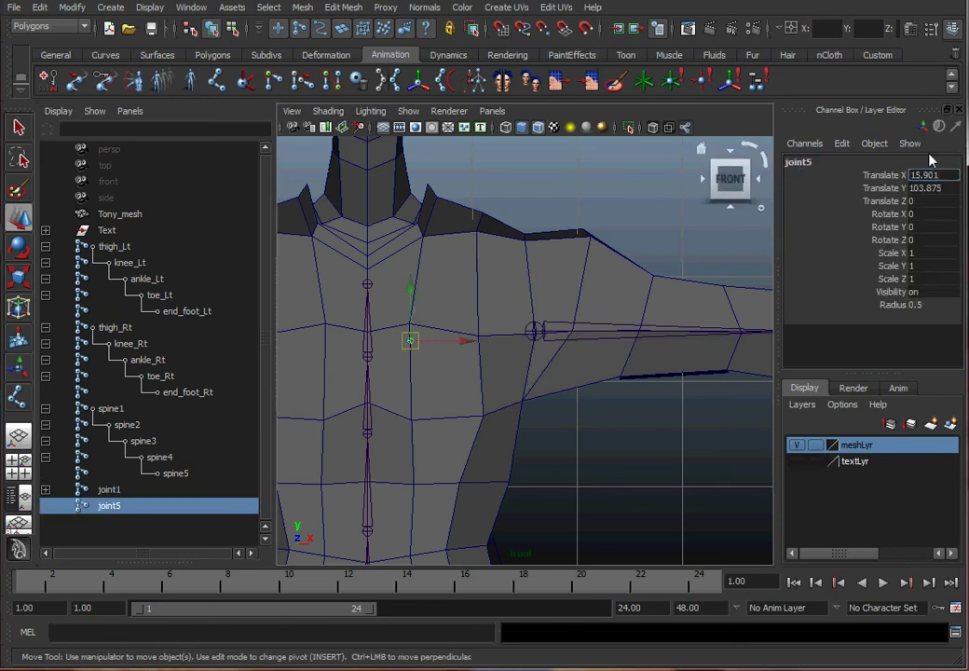
{"action": "key", "text": "Return"}
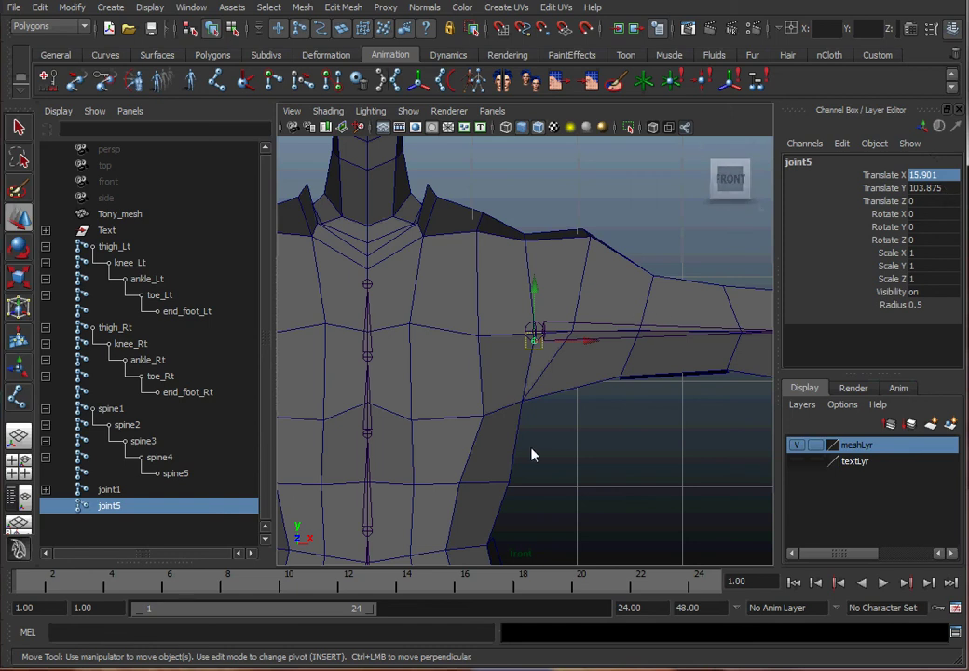
Snap joint5 onto the joint1 shoulder joint, and slide it along X back into the chest to about 5.4.
{"action": "left_click", "coordinate": [548, 393]}
{"action": "scroll", "coordinate": [547, 384], "scroll_direction": "up", "scroll_amount": 2}
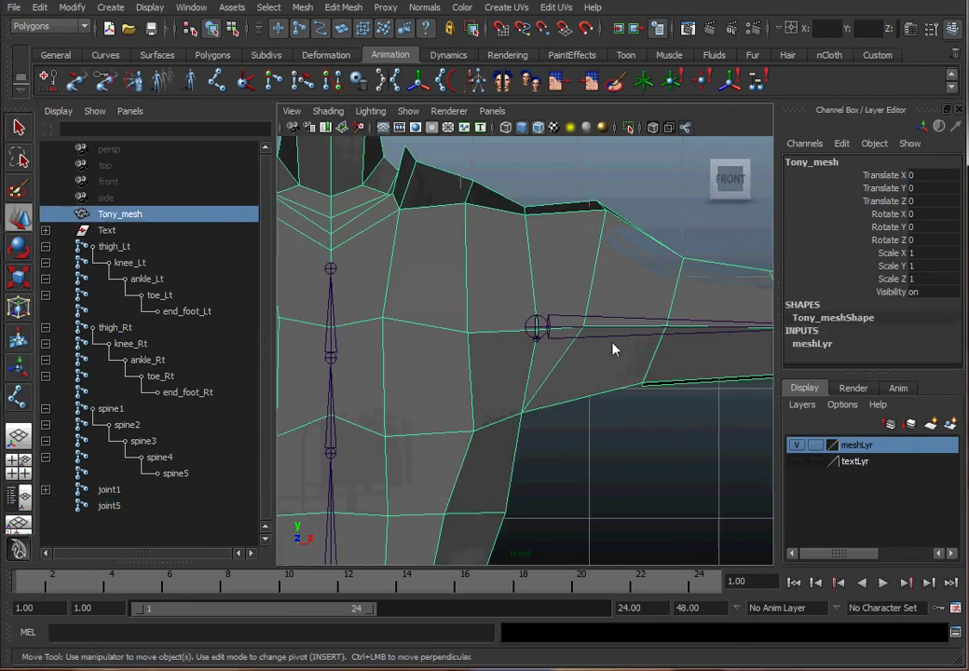
{"action": "left_click", "coordinate": [536, 341]}
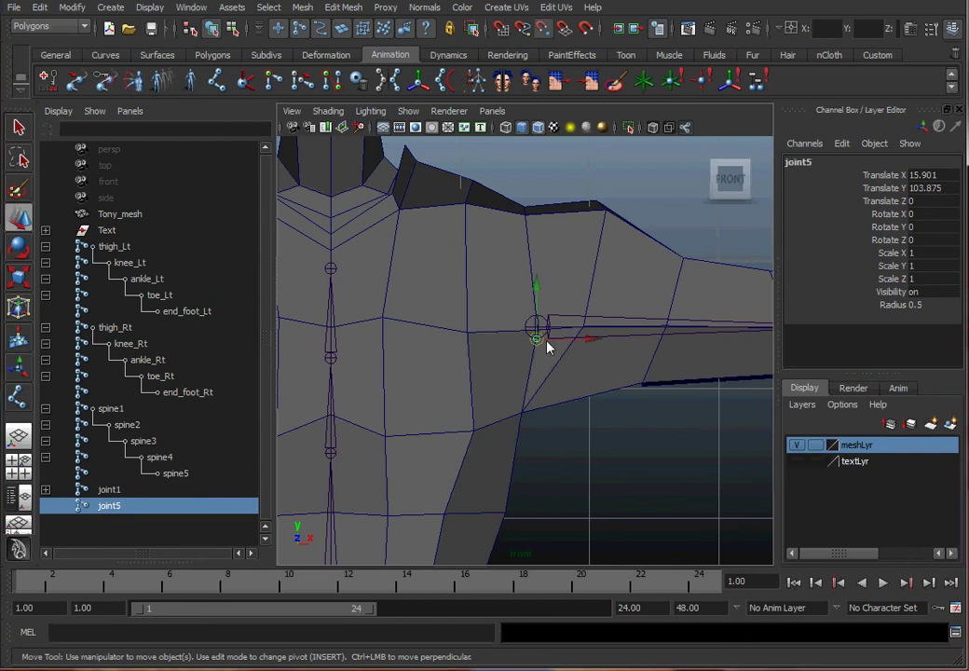
{"action": "middle_click_drag", "start_coordinate": [547, 347], "coordinate": [634, 341]}
{"action": "right_click_drag", "start_coordinate": [635, 337], "coordinate": [650, 311], "text": "alt"}
{"action": "left_click_drag", "start_coordinate": [661, 326], "coordinate": [538, 322]}
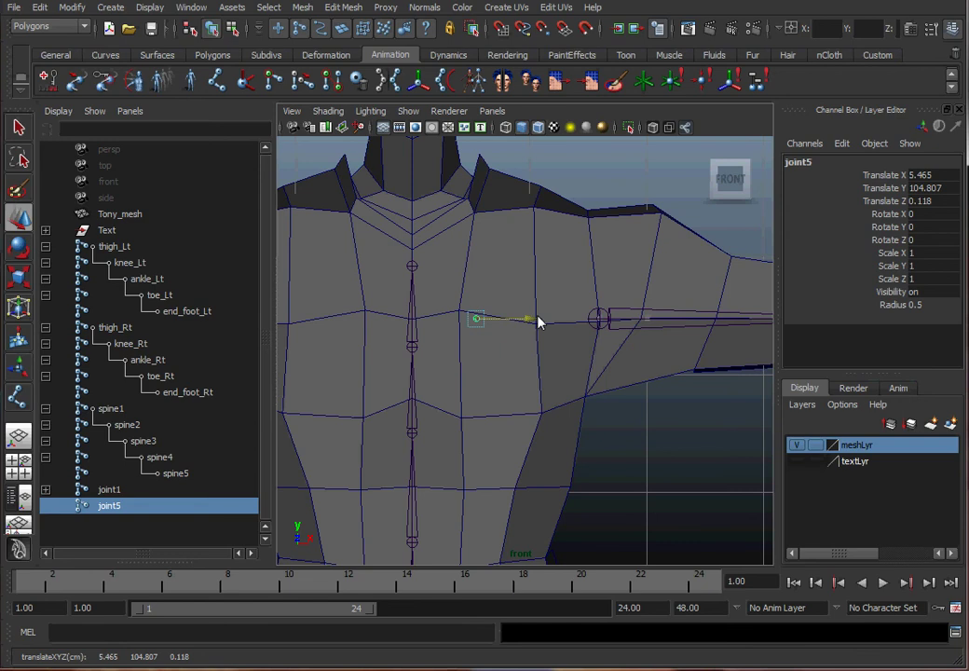
{"action": "left_click", "coordinate": [601, 377]}
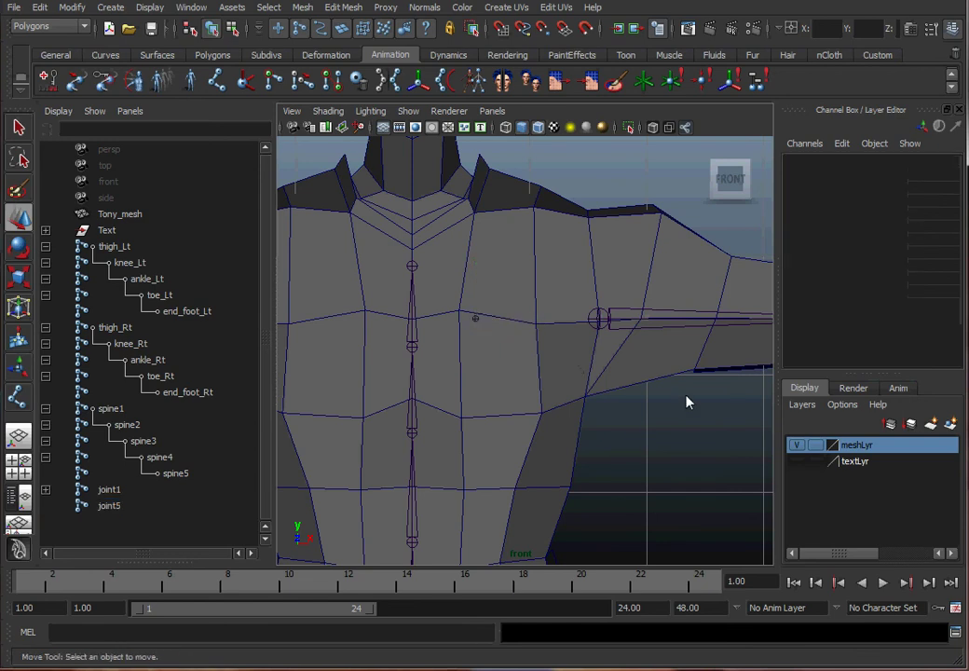
Test-rotate the joint1 arm chain upward at the shoulder, undo the rotation and deselect the chain.
{"action": "right_click_drag", "start_coordinate": [688, 400], "coordinate": [617, 391], "text": "alt"}
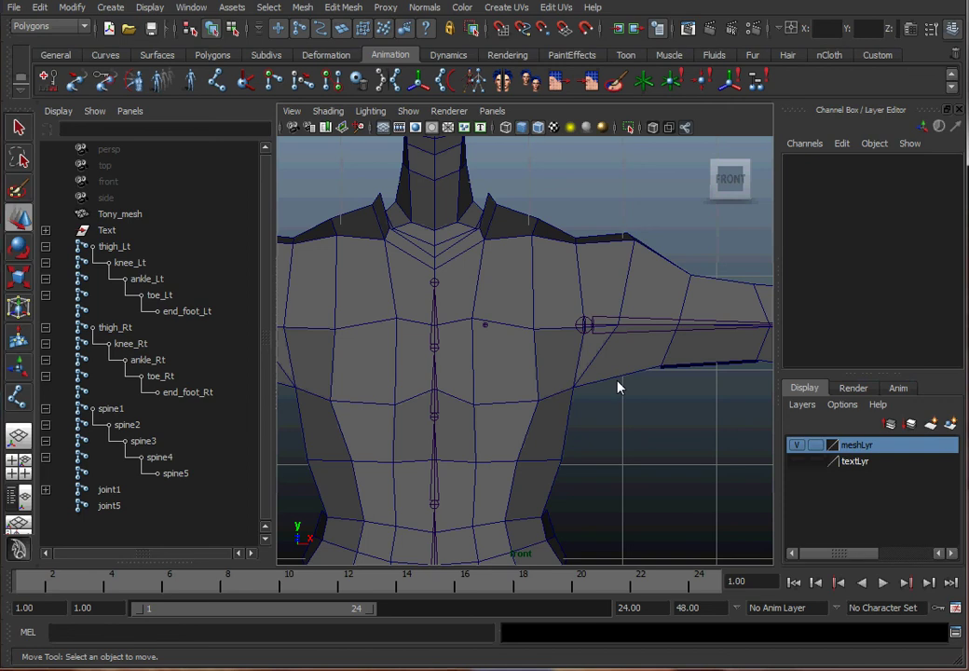
{"action": "left_click", "coordinate": [585, 328]}
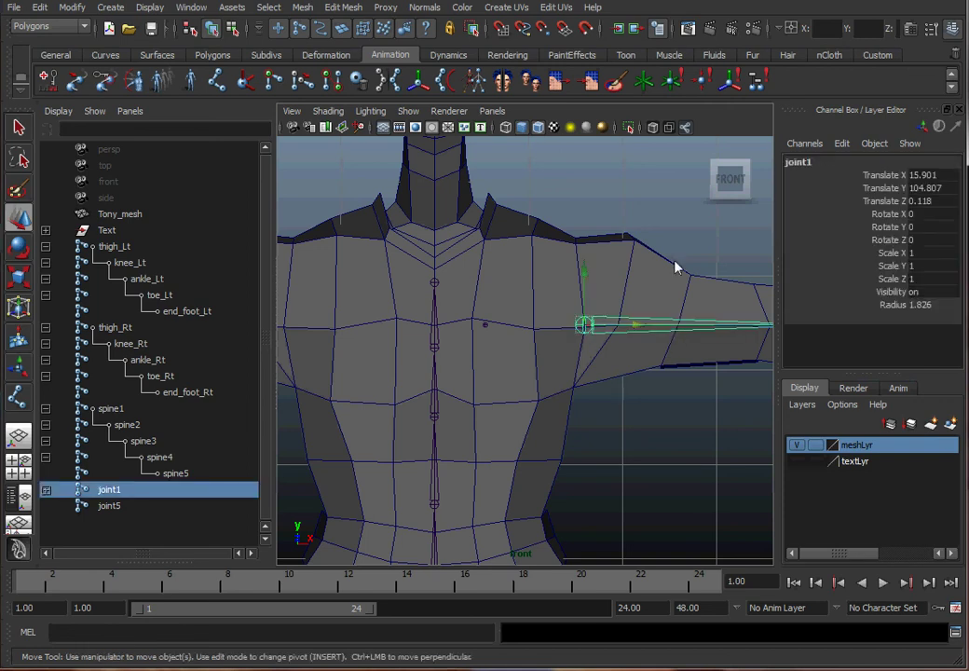
{"action": "key", "text": "e"}
{"action": "left_click_drag", "start_coordinate": [633, 270], "coordinate": [429, 212]}
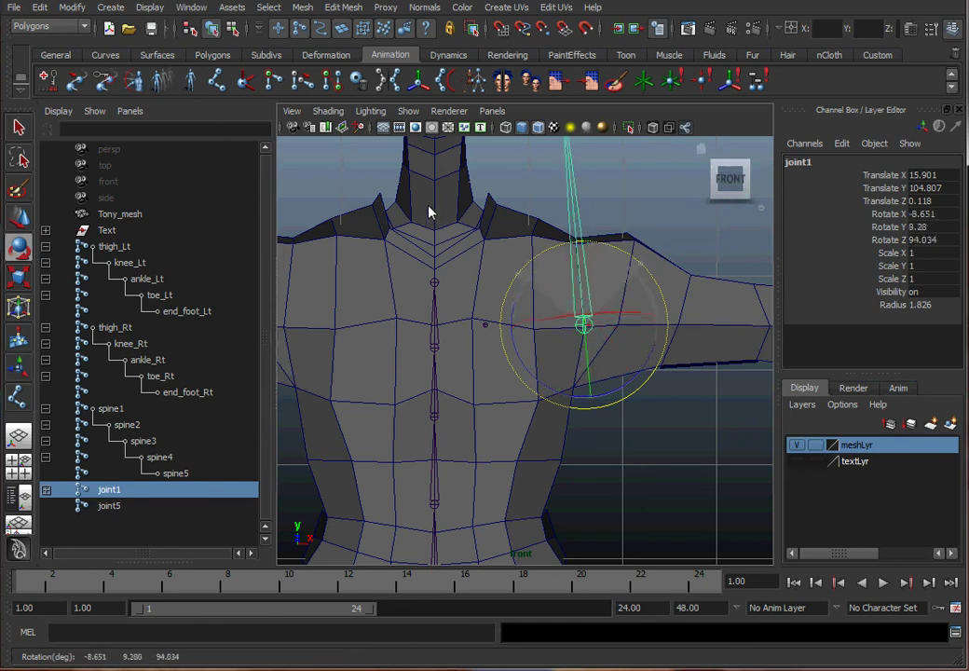
{"action": "key", "text": "ctrl+z"}
{"action": "left_click", "coordinate": [492, 350]}
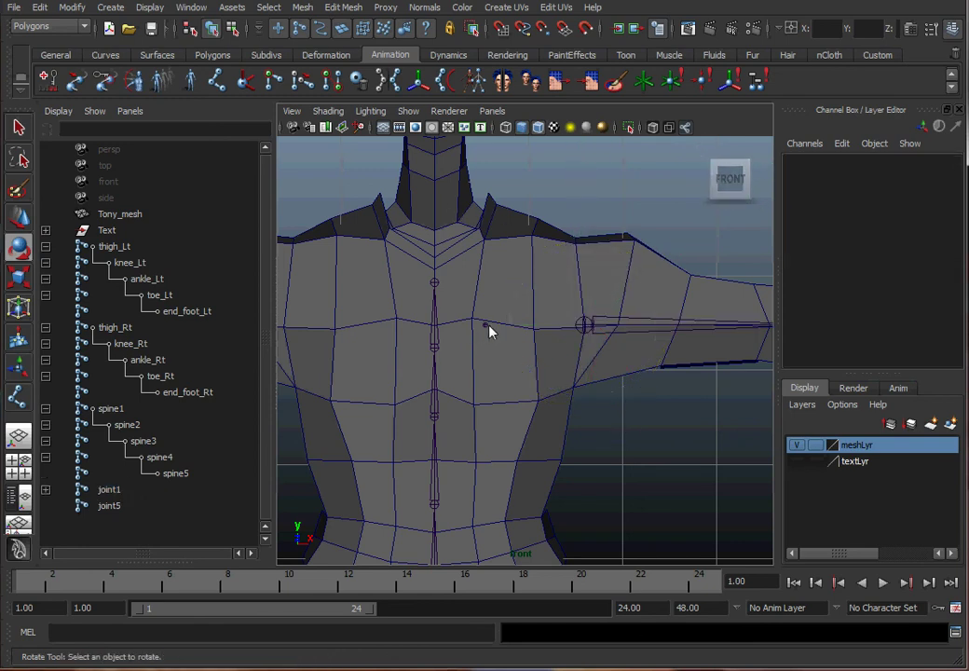
Select the chest joint joint5 and rename it clavicle_Lt.
{"action": "left_click", "coordinate": [489, 330]}
{"action": "left_click", "coordinate": [657, 427]}
{"action": "left_click", "coordinate": [487, 327]}
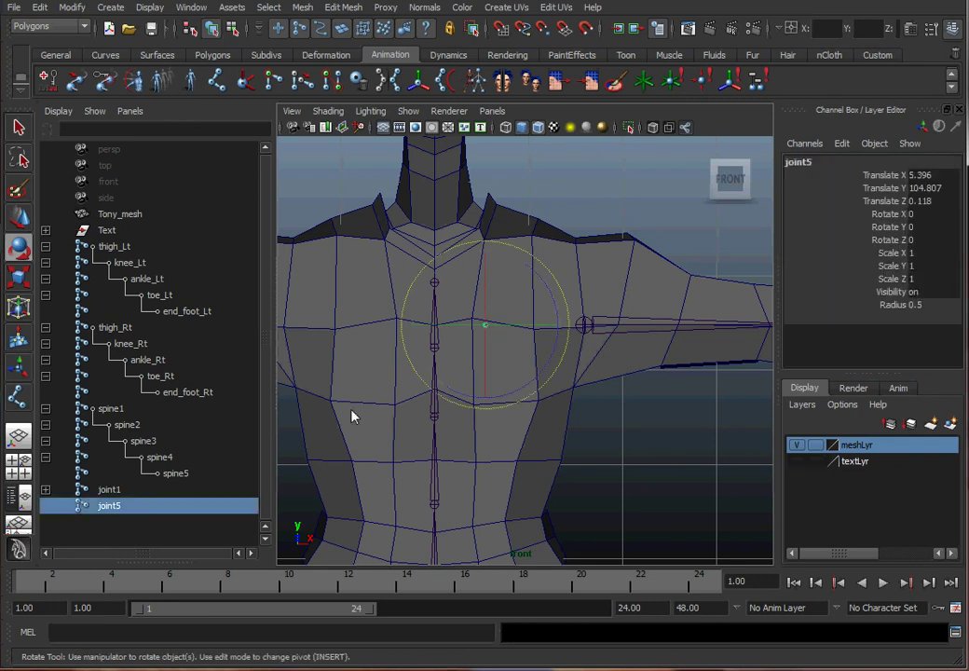
{"action": "double_click", "coordinate": [130, 510]}
{"action": "type", "text": "clavicle_L"}
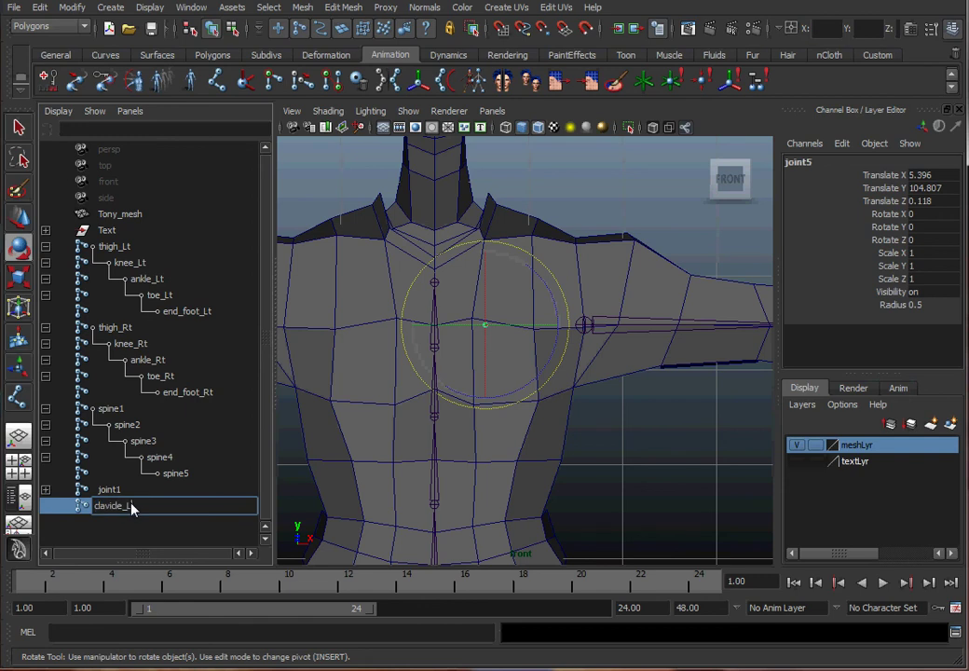
{"action": "key", "text": "Return"}
Expand the joint1 arm hierarchy and rename its root joint upper_arm_Lt.
{"action": "left_click", "coordinate": [45, 490]}
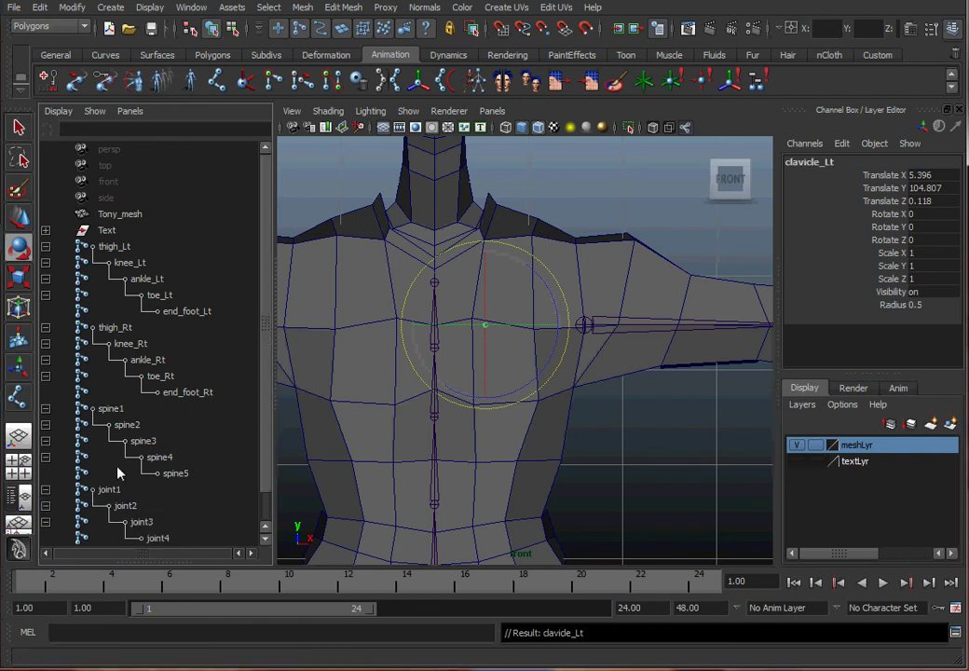
{"action": "scroll", "coordinate": [118, 474], "scroll_direction": "down", "scroll_amount": 2}
{"action": "double_click", "coordinate": [135, 457]}
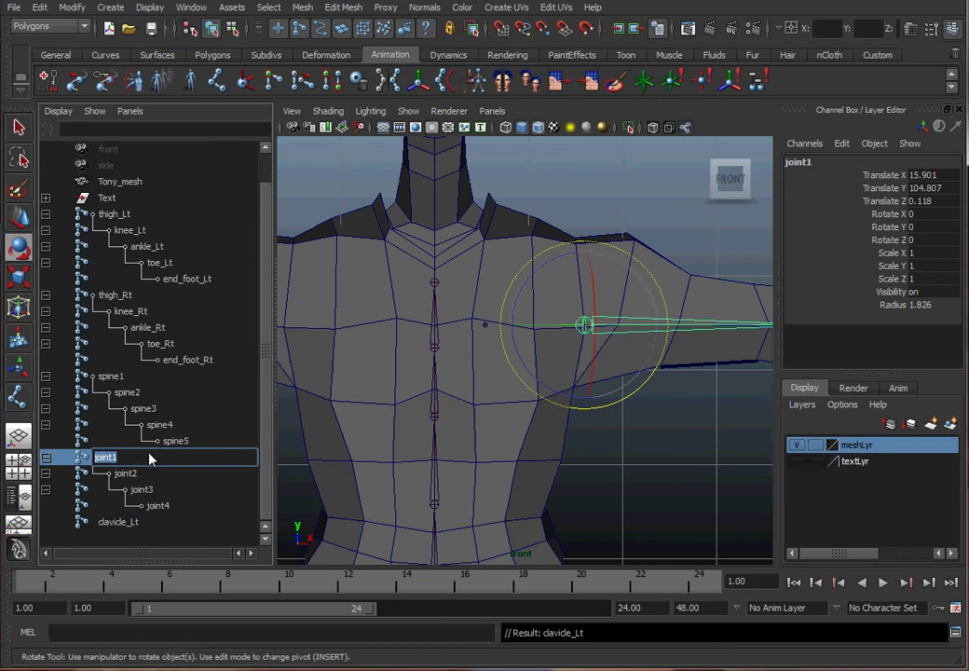
{"action": "type", "text": "shoulder"}
{"action": "key", "text": "BackSpace"}
{"action": "key", "text": "BackSpace"}
{"action": "key", "text": "BackSpace"}
{"action": "key", "text": "BackSpace"}
{"action": "key", "text": "BackSpace"}
{"action": "key", "text": "BackSpace"}
{"action": "key", "text": "BackSpace"}
{"action": "key", "text": "BackSpace"}
{"action": "type", "text": "upper_arm_Lt"}
{"action": "key", "text": "Return"}
Rename joint2 at the elbow as elbow_Lt.
{"action": "double_click", "coordinate": [126, 473]}
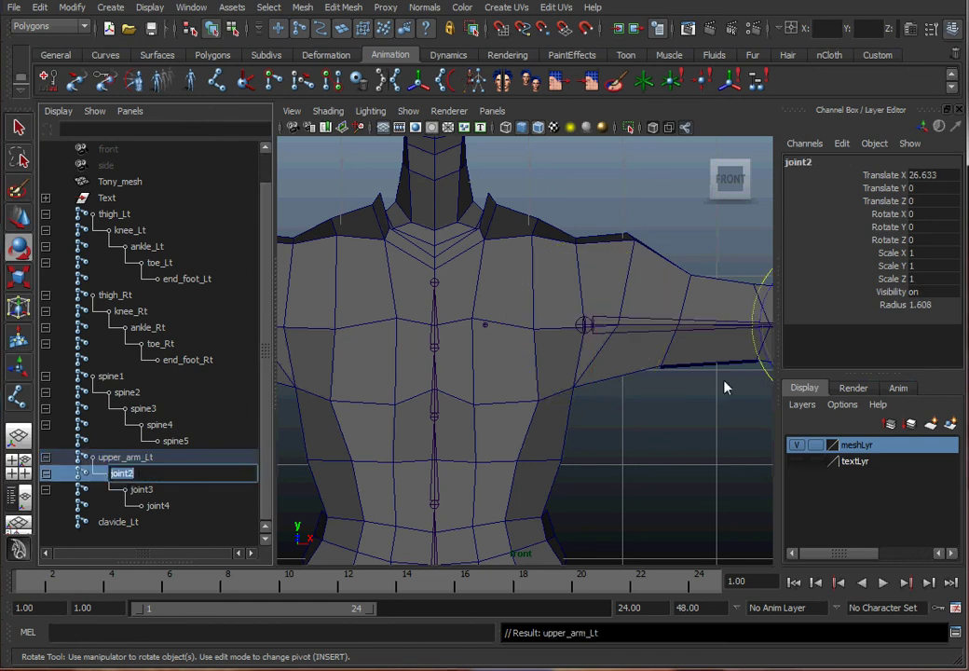
{"action": "middle_click_drag", "start_coordinate": [613, 335], "coordinate": [362, 335], "text": "alt"}
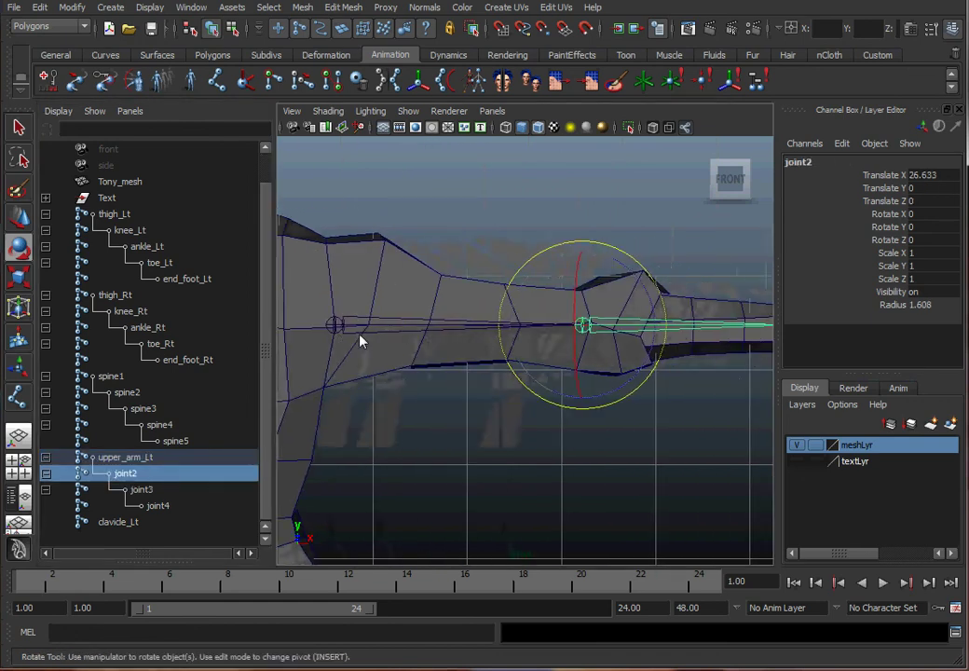
{"action": "double_click", "coordinate": [131, 474]}
{"action": "type", "text": "elbow_"}
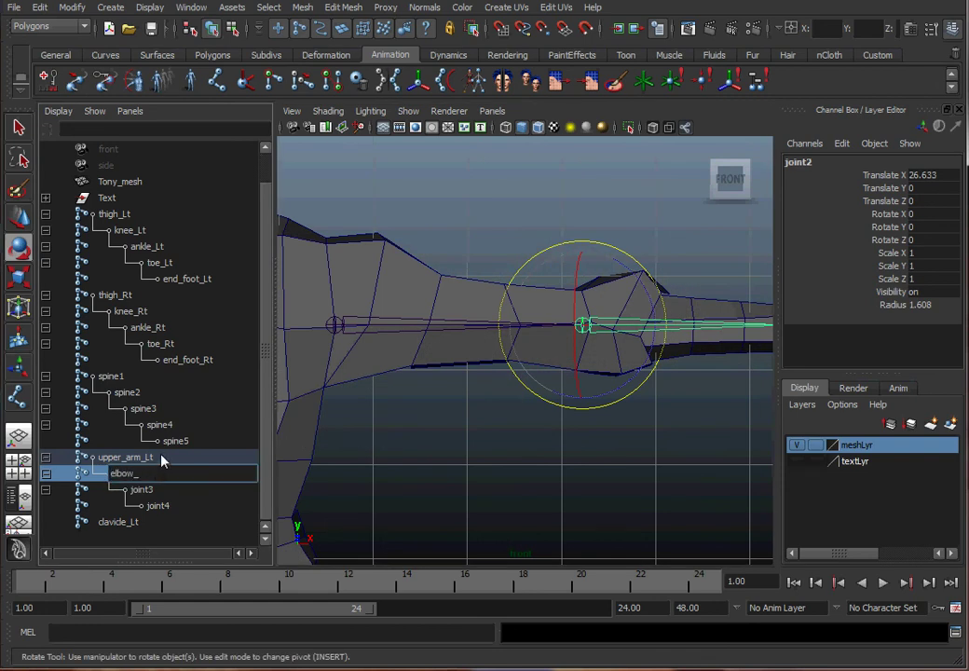
{"action": "type", "text": "Lt"}
{"action": "key", "text": "Return"}
Frame joint3 at the wrist and rename it wrist_Lt.
{"action": "left_click", "coordinate": [144, 490]}
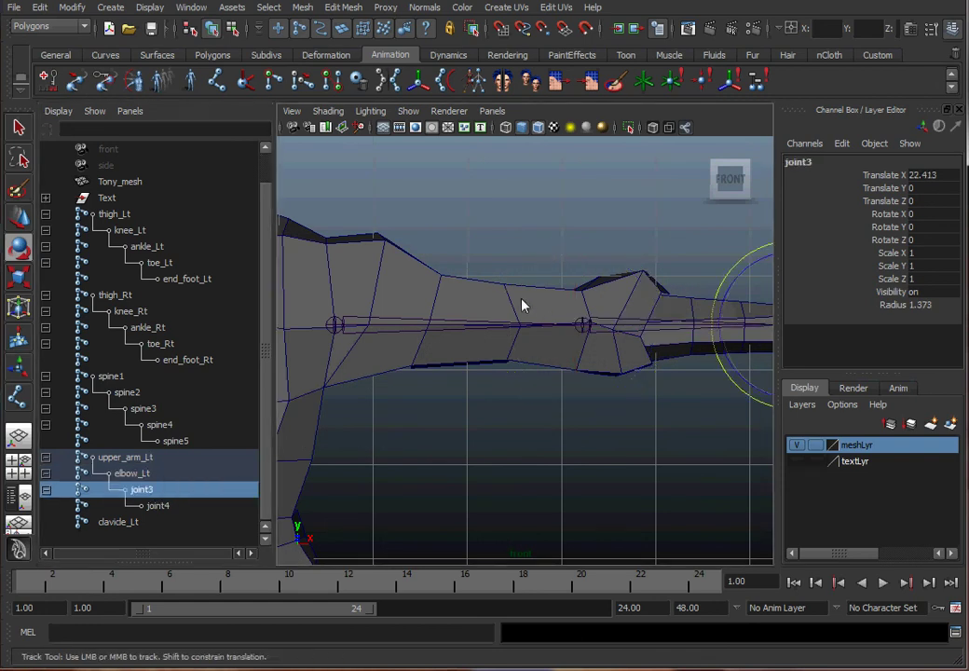
{"action": "key", "text": "f"}
{"action": "double_click", "coordinate": [152, 490]}
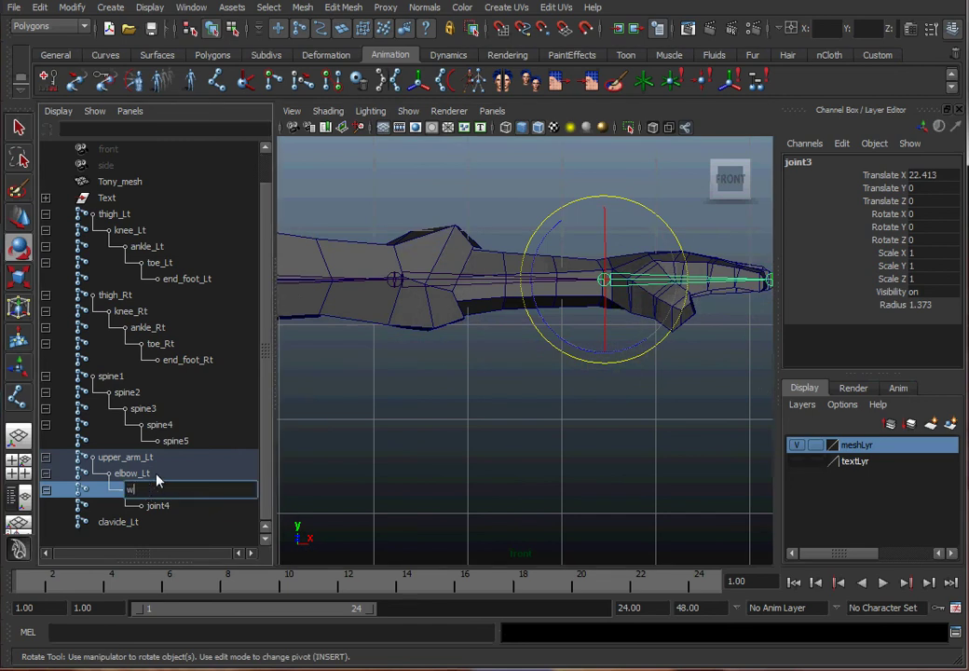
{"action": "type", "text": "wrist_Lt"}
{"action": "key", "text": "Return"}
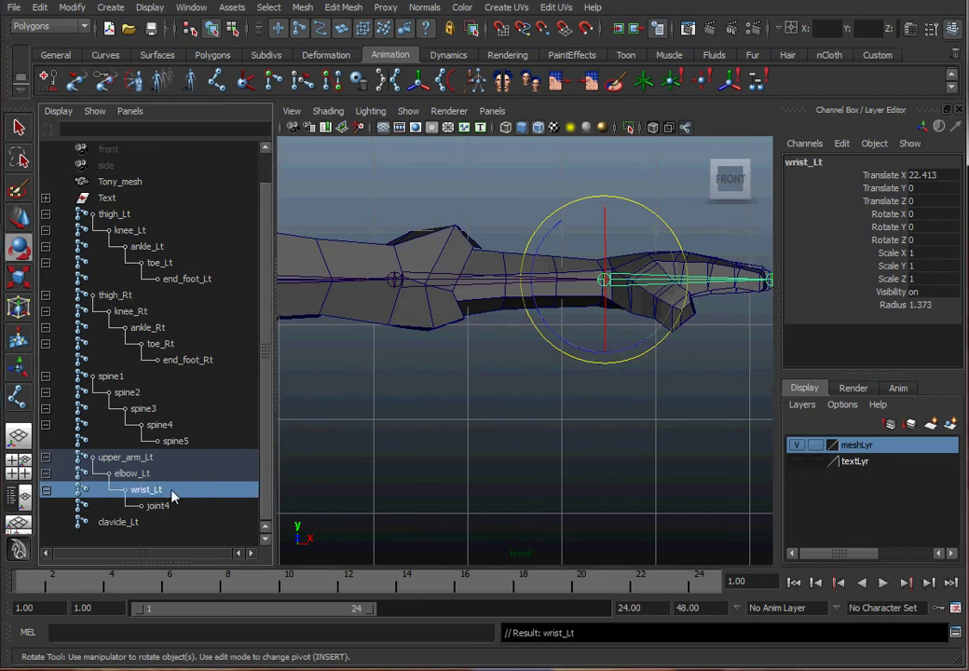
Rename joint4 at the fingertips as end_hand_Lt and clear the selection.
{"action": "double_click", "coordinate": [154, 506]}
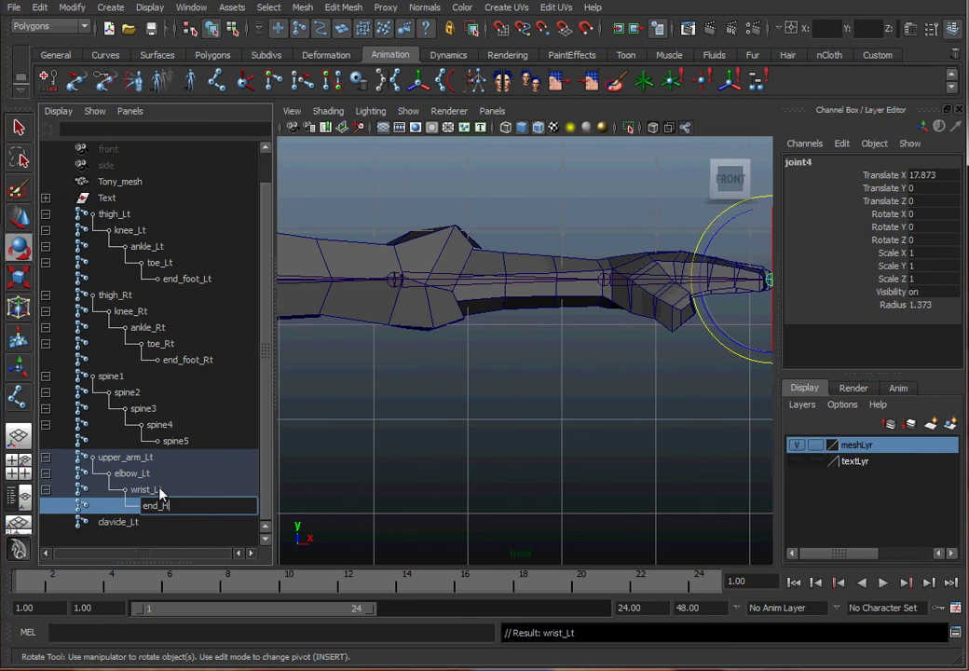
{"action": "type", "text": "end_hand_Lt"}
{"action": "key", "text": "Return"}
{"action": "left_click", "coordinate": [289, 498]}
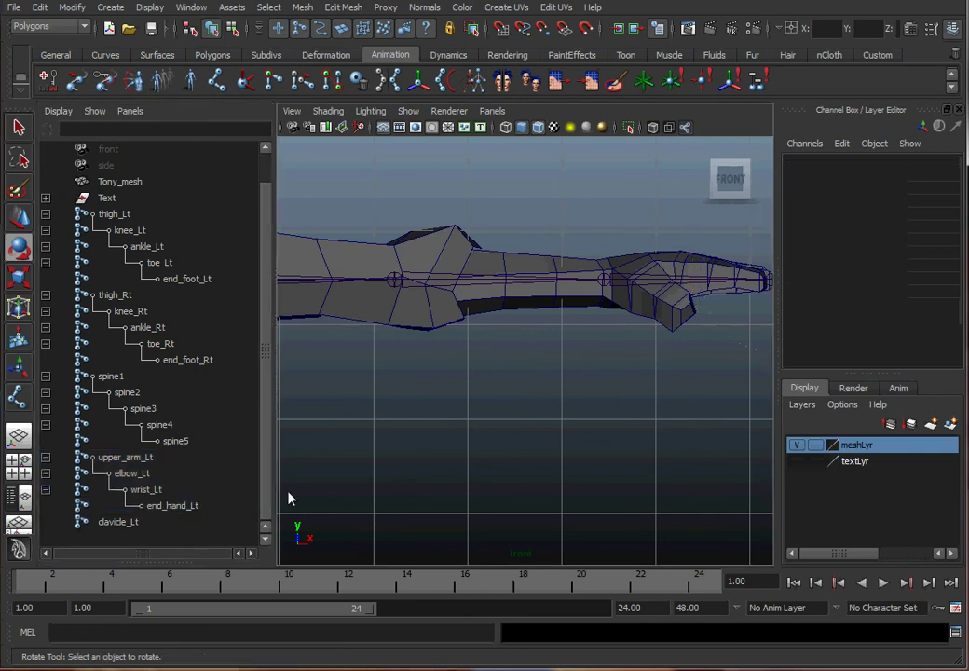
{"action": "left_click", "coordinate": [172, 505]}
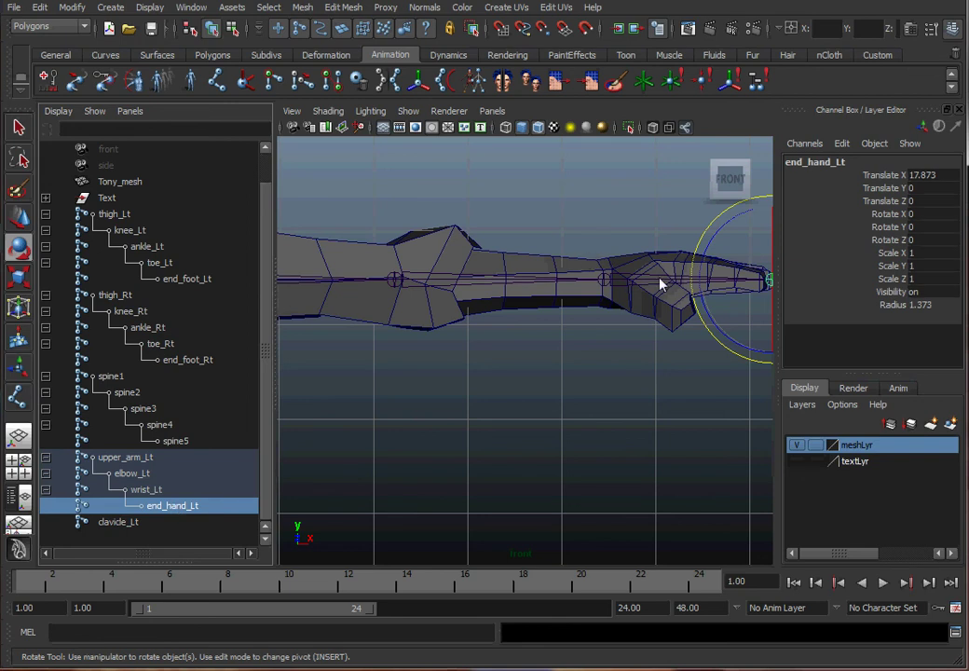
{"action": "left_click", "coordinate": [605, 280]}
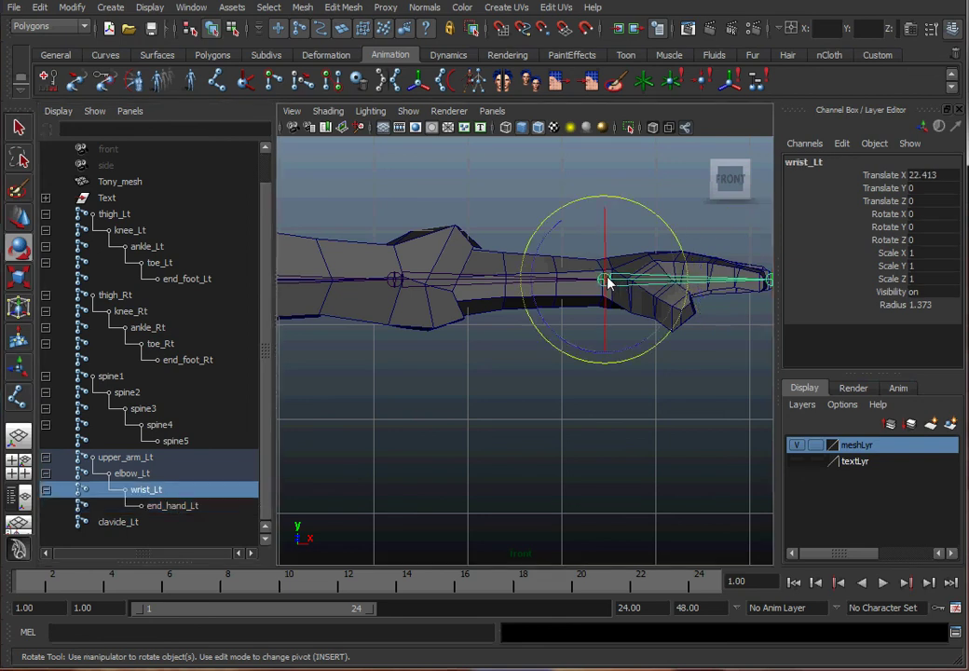
{"action": "left_click", "coordinate": [538, 409]}
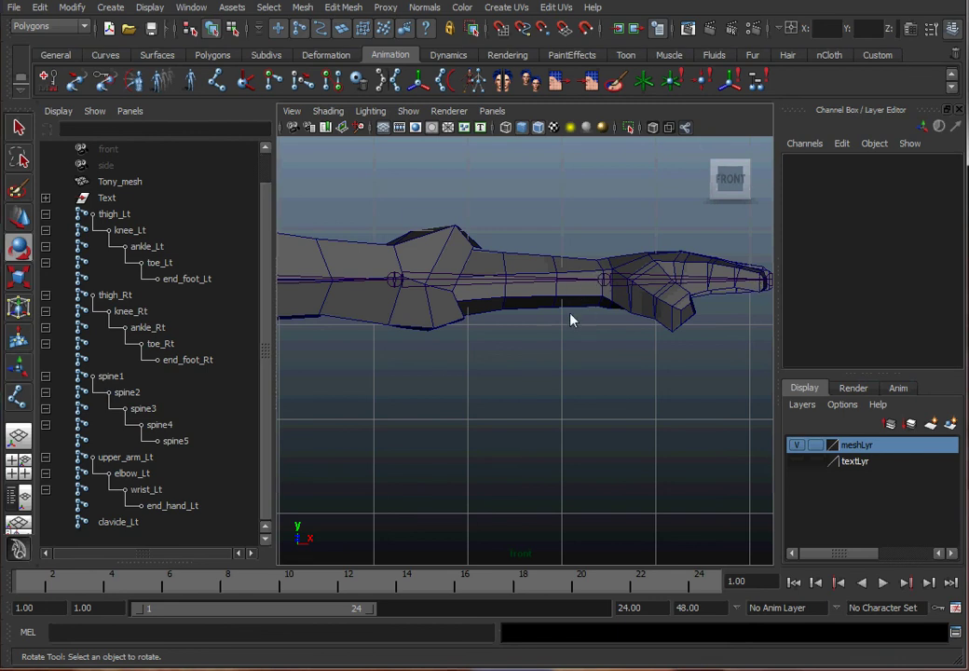
Parent the upper_arm_Lt joint under clavicle_Lt and clear the selection.
{"action": "middle_click_drag", "start_coordinate": [570, 320], "coordinate": [508, 327], "text": "alt"}
{"action": "middle_click_drag", "start_coordinate": [345, 351], "coordinate": [666, 354], "text": "alt"}
{"action": "middle_click_drag", "start_coordinate": [498, 346], "coordinate": [629, 350], "text": "alt"}
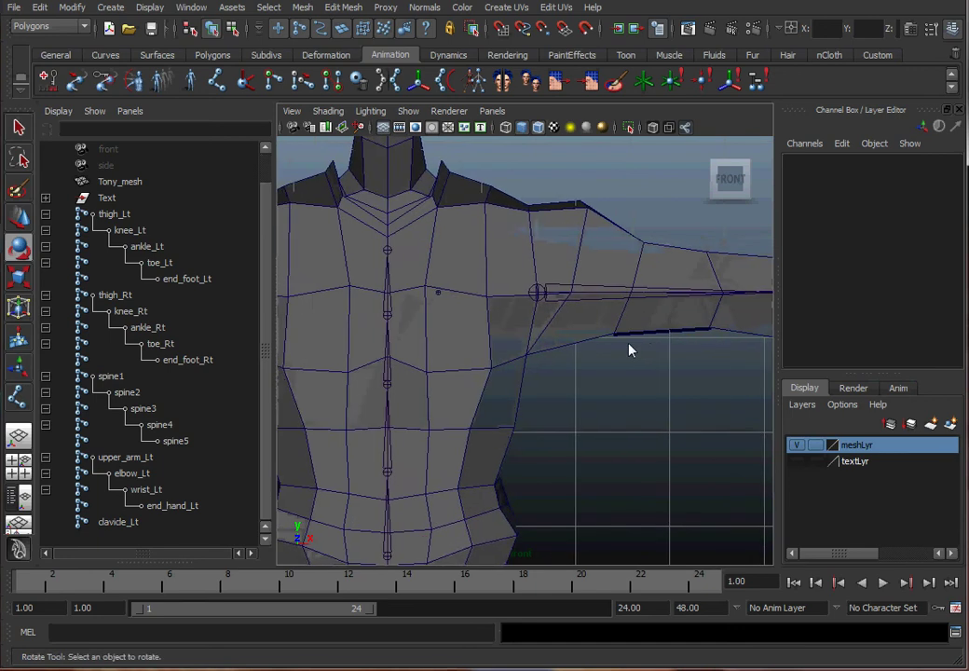
{"action": "scroll", "coordinate": [510, 317], "scroll_direction": "up", "scroll_amount": 2}
{"action": "left_click", "coordinate": [419, 282]}
{"action": "right_click_drag", "start_coordinate": [420, 282], "coordinate": [542, 308], "text": "alt"}
{"action": "left_click", "coordinate": [598, 398]}
{"action": "left_click", "coordinate": [547, 276]}
{"action": "left_click", "coordinate": [439, 293]}
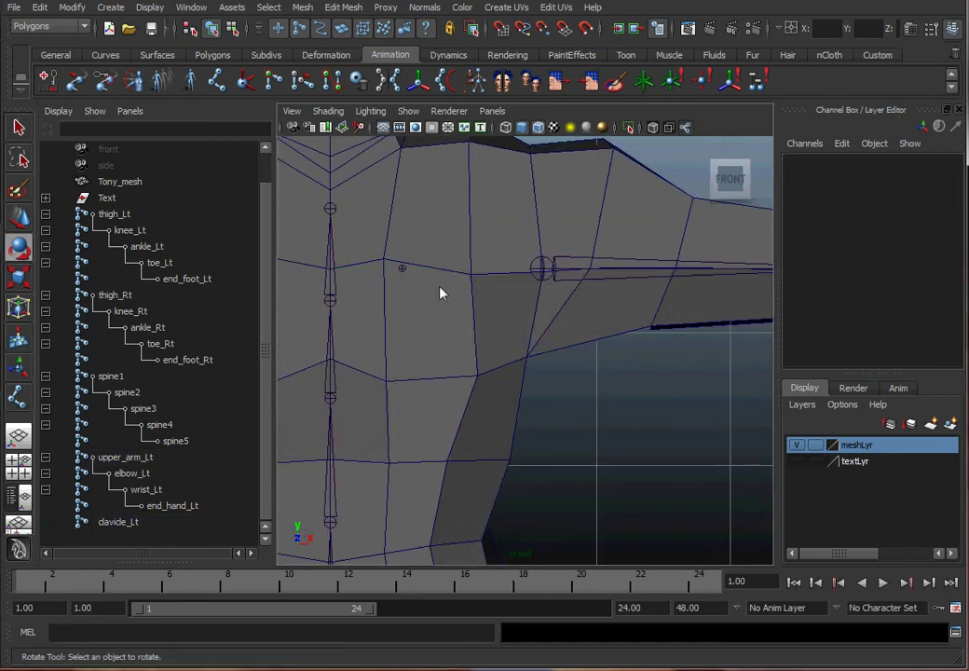
{"action": "left_click", "coordinate": [404, 270]}
{"action": "left_click", "coordinate": [600, 406]}
{"action": "left_click", "coordinate": [550, 275]}
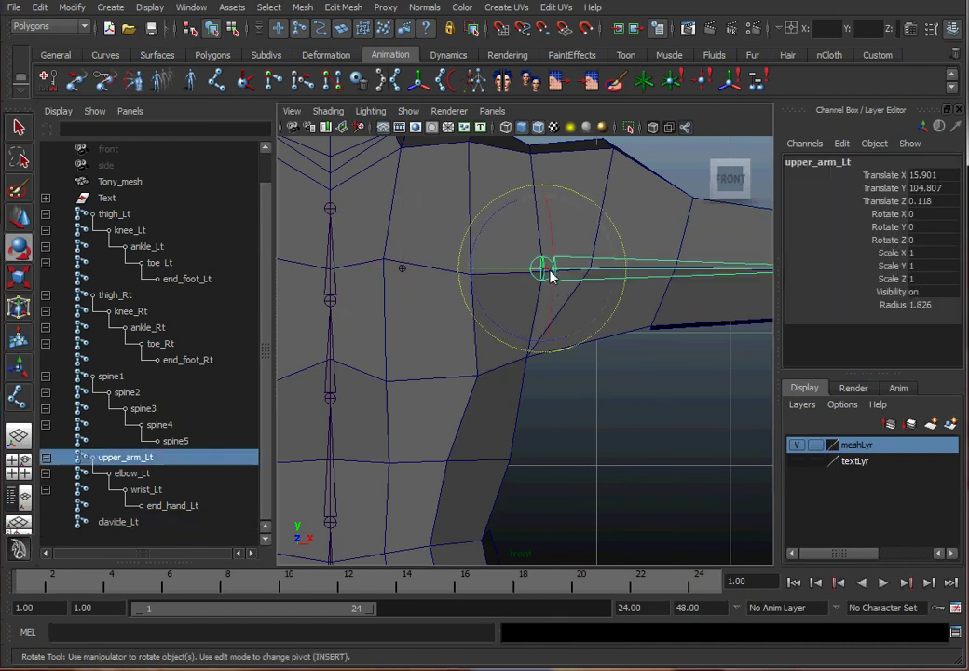
{"action": "left_click", "coordinate": [410, 280], "text": "shift"}
{"action": "key", "text": "p"}
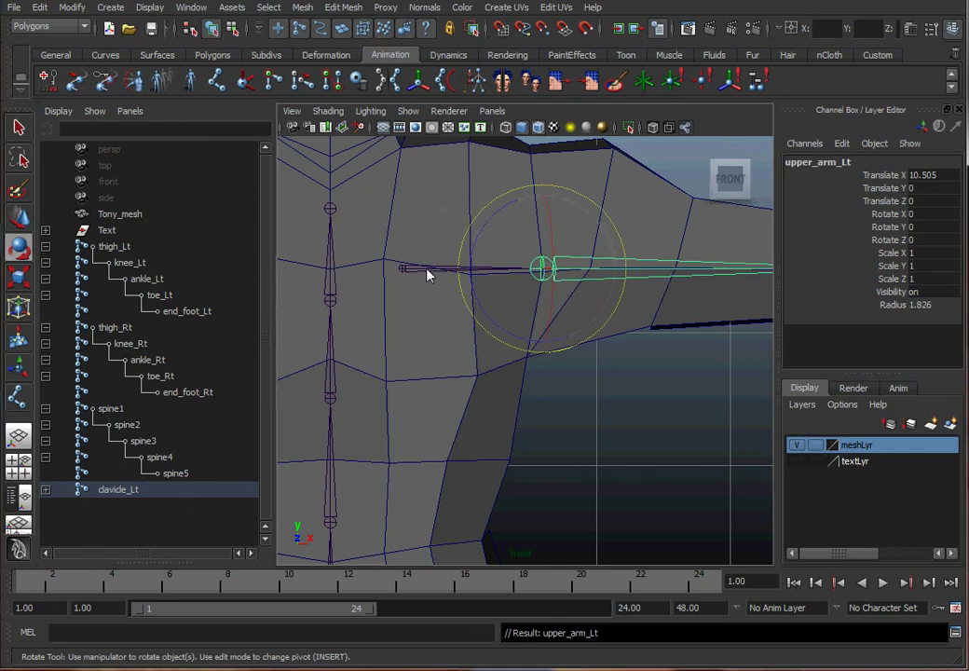
{"action": "left_click", "coordinate": [643, 407]}
Select the clavicle_Lt and upper_arm_Lt joints in turn to check their hierarchy, and clear the selection.
{"action": "left_click", "coordinate": [399, 273]}
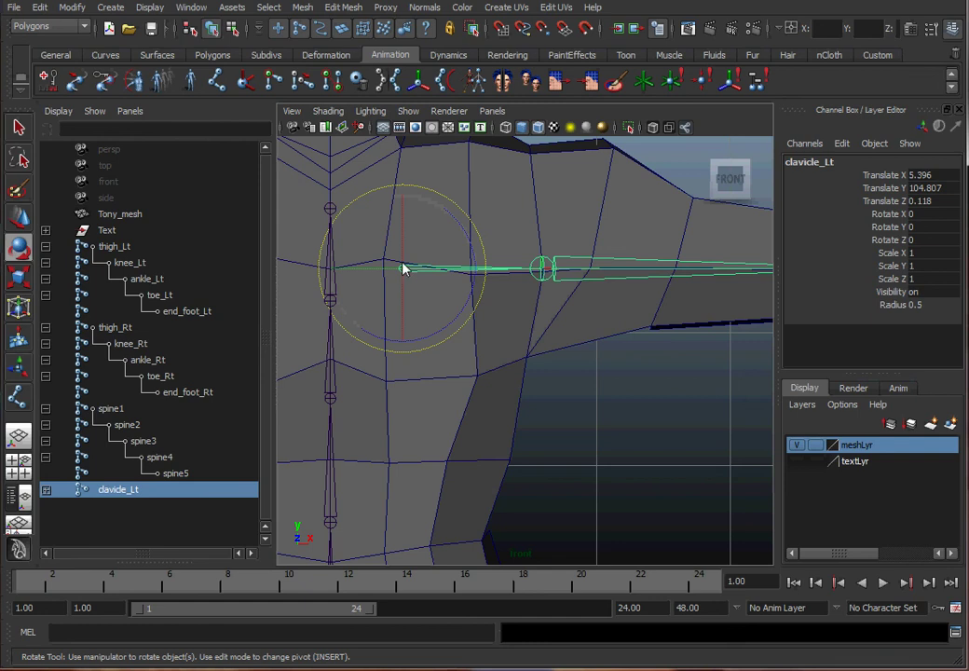
{"action": "left_click", "coordinate": [545, 269]}
{"action": "left_click", "coordinate": [632, 402]}
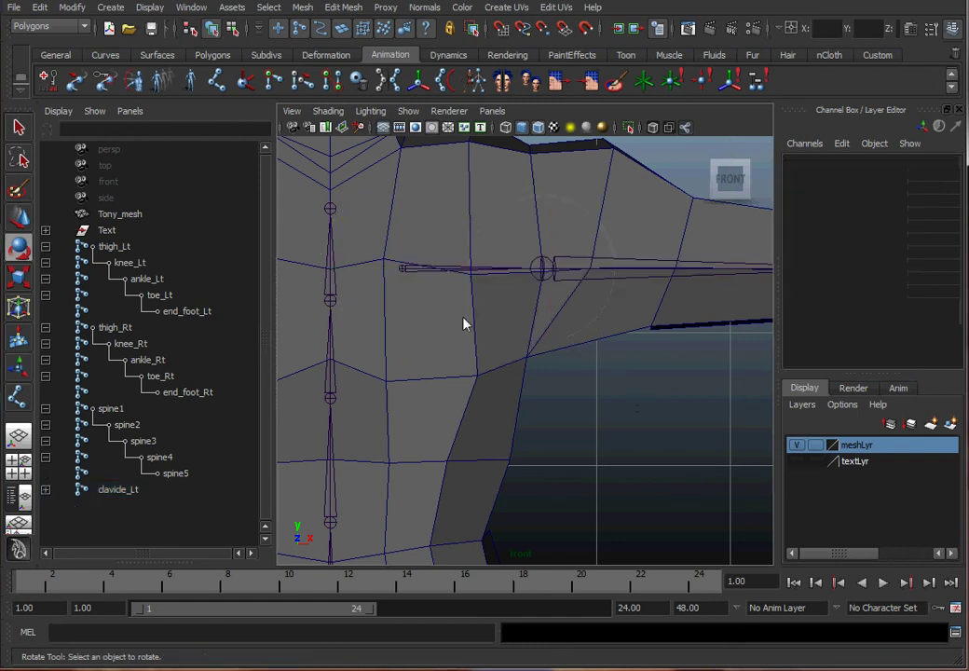
Try moving the clavicle_Lt joint alone forward to about Translate Z 6.98 in the perspective view, and undo the move.
{"action": "right_click_drag", "start_coordinate": [455, 316], "coordinate": [469, 295], "text": "alt"}
{"action": "key", "text": "space"}
{"action": "left_click_drag", "start_coordinate": [470, 295], "coordinate": [442, 293]}
{"action": "left_click_drag", "start_coordinate": [565, 239], "coordinate": [567, 313], "text": "alt"}
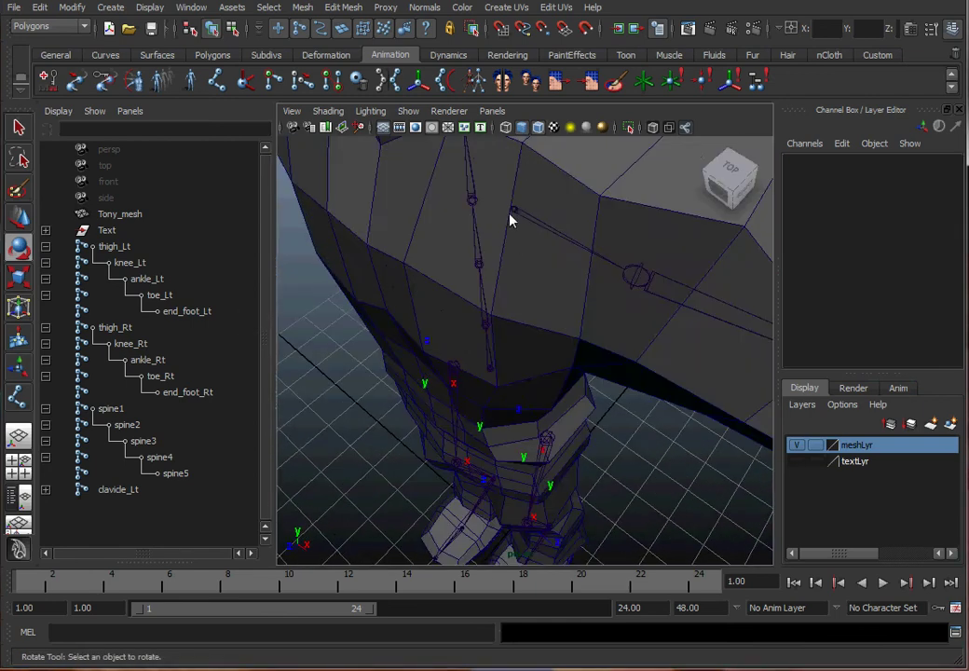
{"action": "left_click", "coordinate": [514, 211]}
{"action": "left_click_drag", "start_coordinate": [525, 217], "coordinate": [569, 242], "text": "alt"}
{"action": "key", "text": "w"}
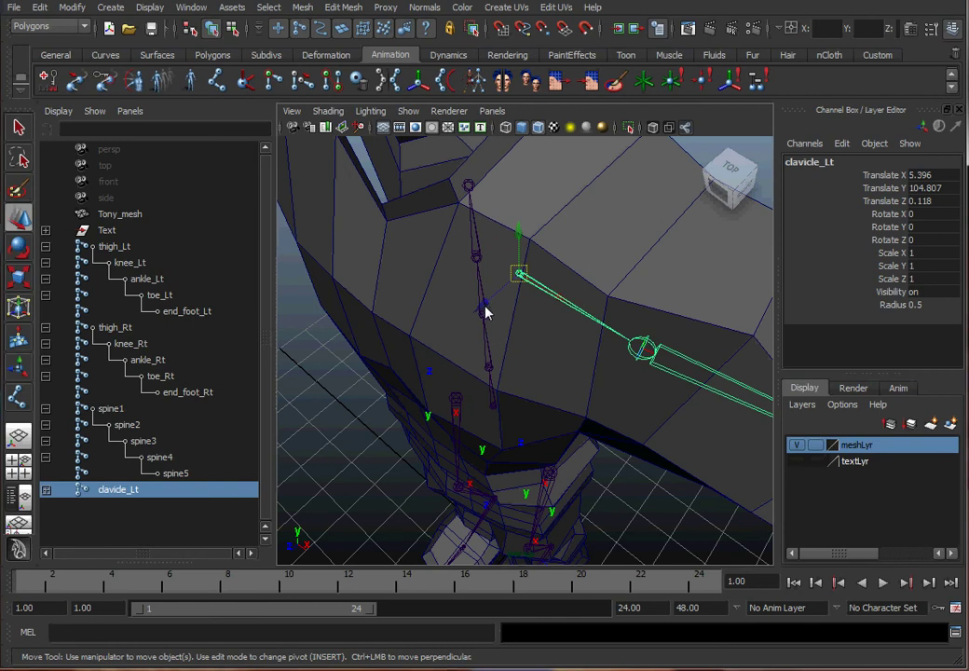
{"action": "key", "text": "Insert"}
{"action": "left_click_drag", "start_coordinate": [501, 293], "coordinate": [422, 336]}
{"action": "key", "text": "Insert"}
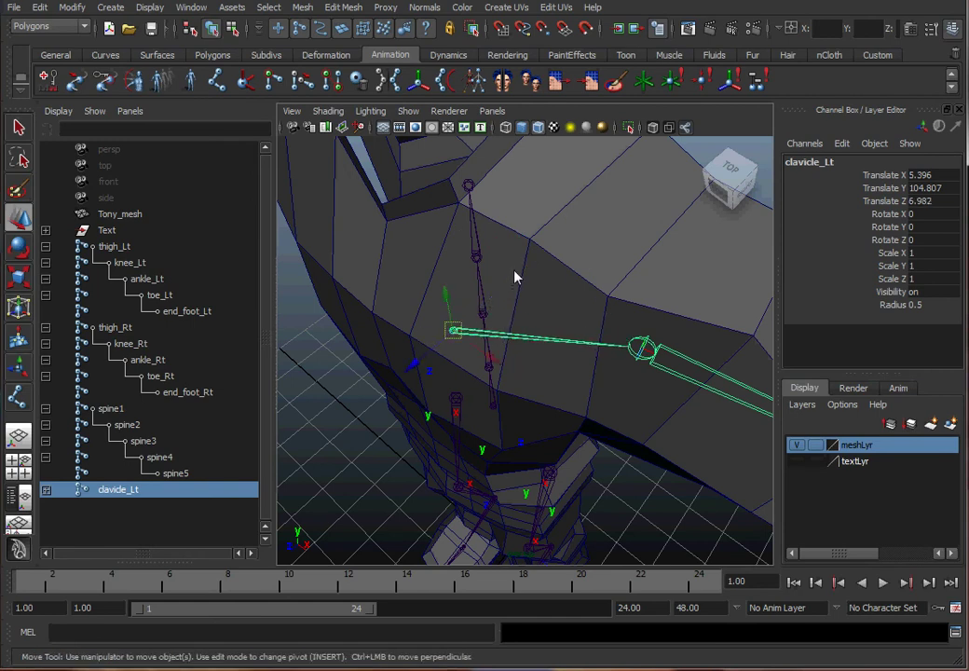
{"action": "key", "text": "ctrl+z"}
Parent the clavicle_Lt joint under spine4 and clear the selection.
{"action": "left_click_drag", "start_coordinate": [566, 252], "coordinate": [649, 361], "text": "alt"}
{"action": "left_click", "coordinate": [649, 361]}
{"action": "scroll", "coordinate": [629, 329], "scroll_direction": "up", "scroll_amount": 4}
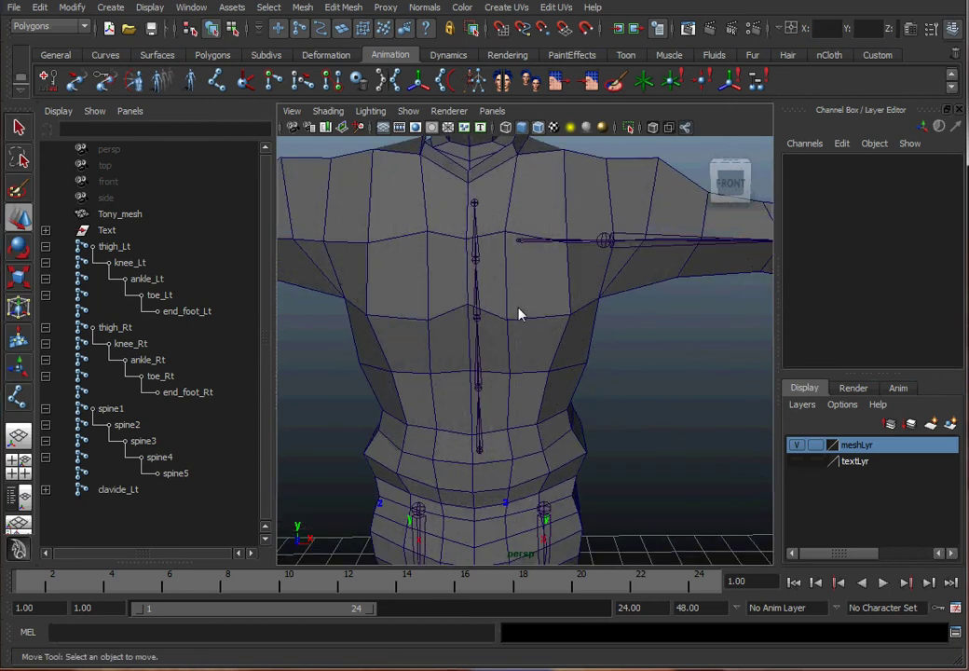
{"action": "left_click", "coordinate": [519, 245]}
{"action": "scroll", "coordinate": [536, 282], "scroll_direction": "up", "scroll_amount": 4}
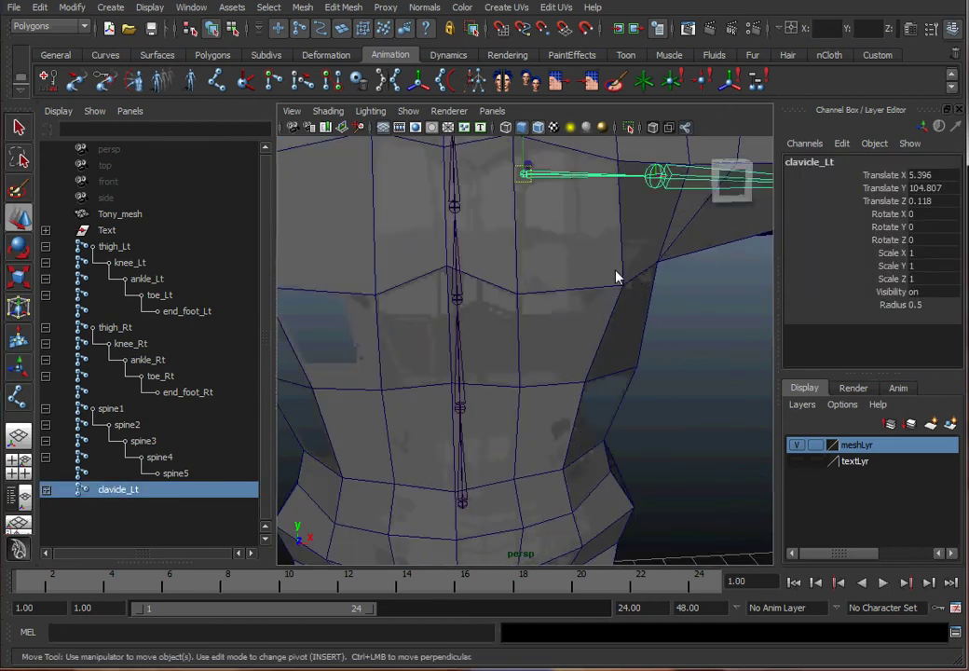
{"action": "left_click", "coordinate": [472, 258], "text": "shift"}
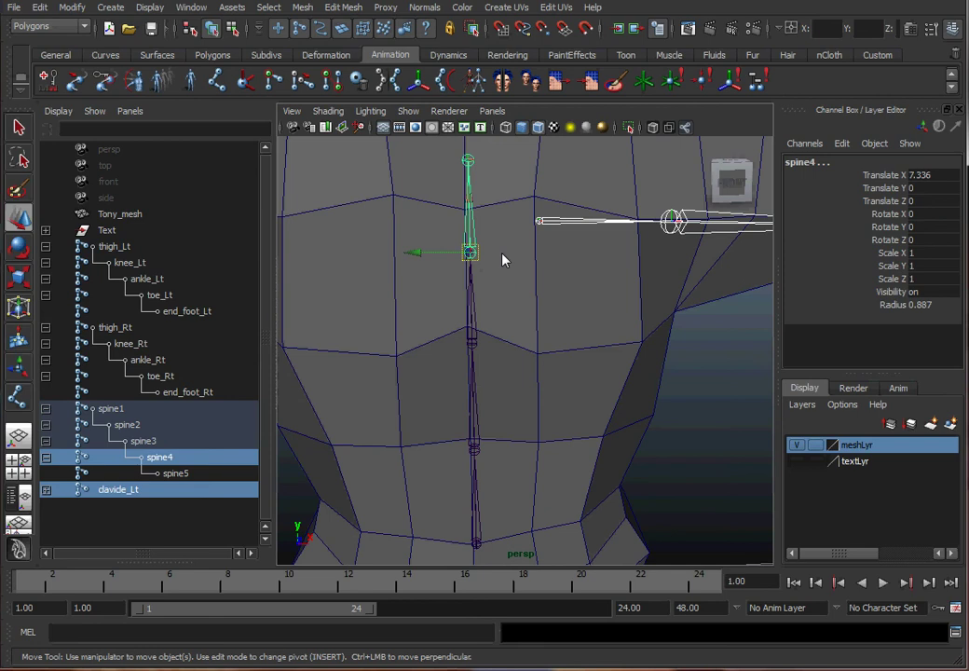
{"action": "key", "text": "p"}
{"action": "left_click", "coordinate": [671, 361]}
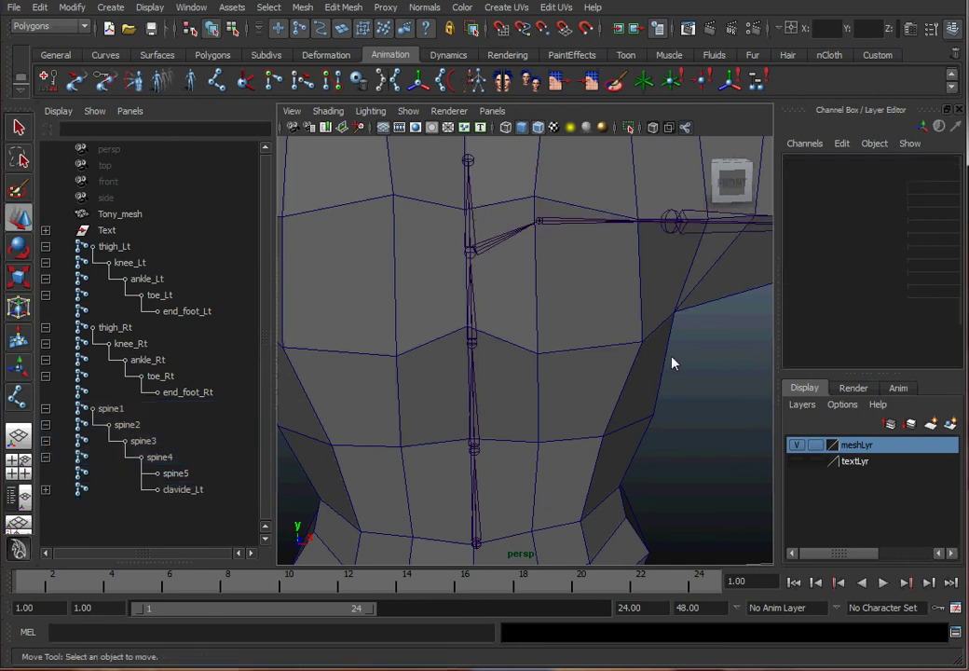
Activate the Select tool and save the scene.
{"action": "scroll", "coordinate": [494, 342], "scroll_direction": "down", "scroll_amount": 8}
{"action": "middle_click_drag", "start_coordinate": [610, 315], "coordinate": [430, 305], "text": "alt"}
{"action": "key", "text": "q"}
{"action": "key", "text": "ctrl+s"}
Insert a forearm joint between the left elbow and wrist, about 14.15 units from the elbow, and clear the selection.
{"action": "left_click_drag", "start_coordinate": [438, 224], "coordinate": [441, 329], "text": "alt"}
{"action": "right_click_drag", "start_coordinate": [442, 329], "coordinate": [606, 298], "text": "alt"}
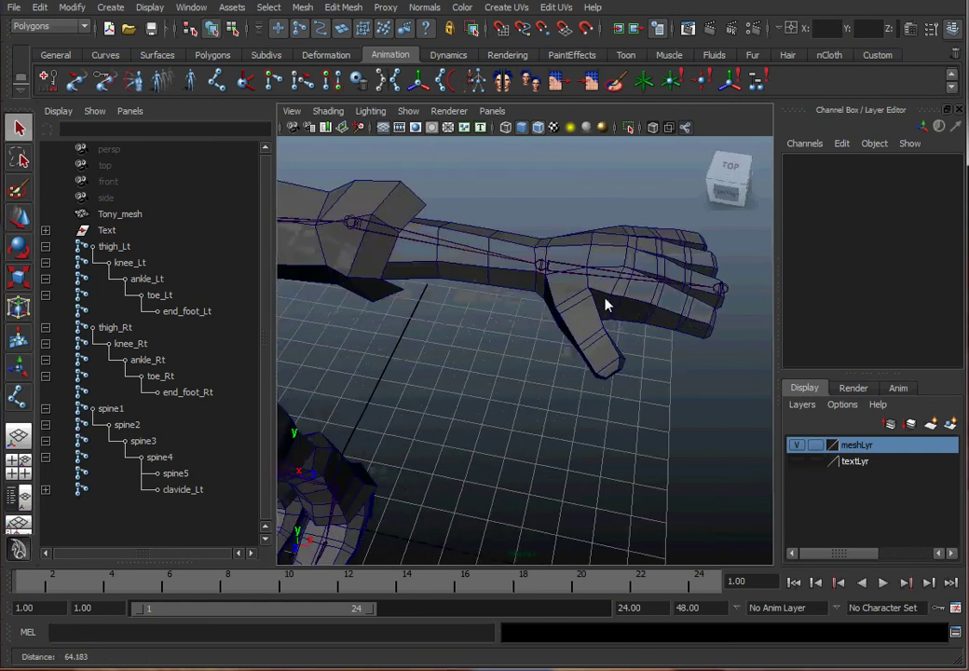
{"action": "middle_click_drag", "start_coordinate": [494, 280], "coordinate": [522, 324], "text": "alt"}
{"action": "mouse_move", "coordinate": [522, 330]}
{"action": "right_mouse_down", "text": "alt"}
{"action": "mouse_move", "coordinate": [588, 311]}
{"action": "mouse_move", "coordinate": [533, 332]}
{"action": "right_mouse_up", "text": "alt"}
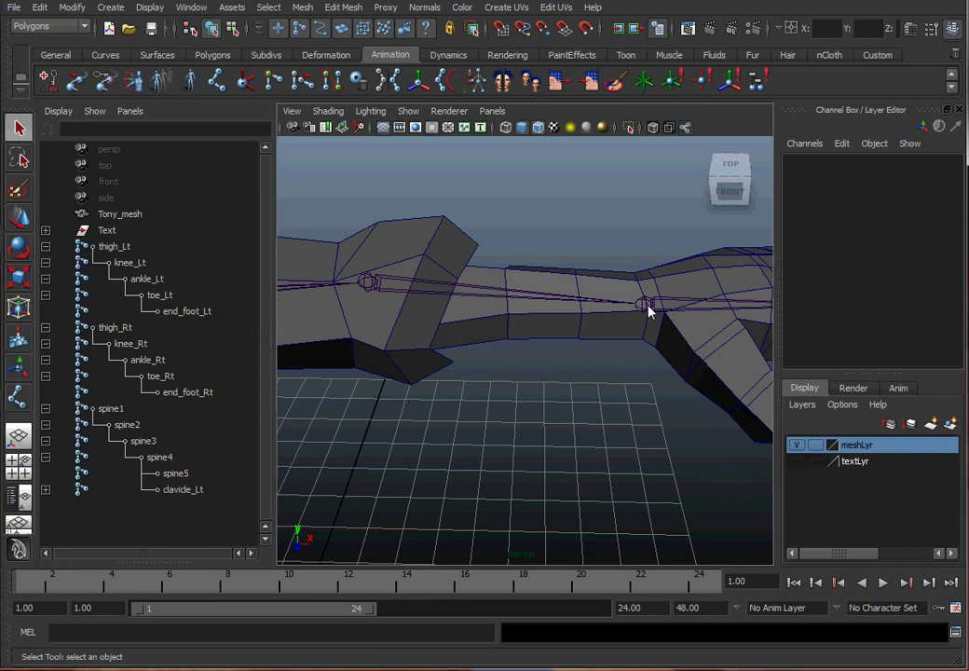
{"action": "left_click", "coordinate": [370, 285]}
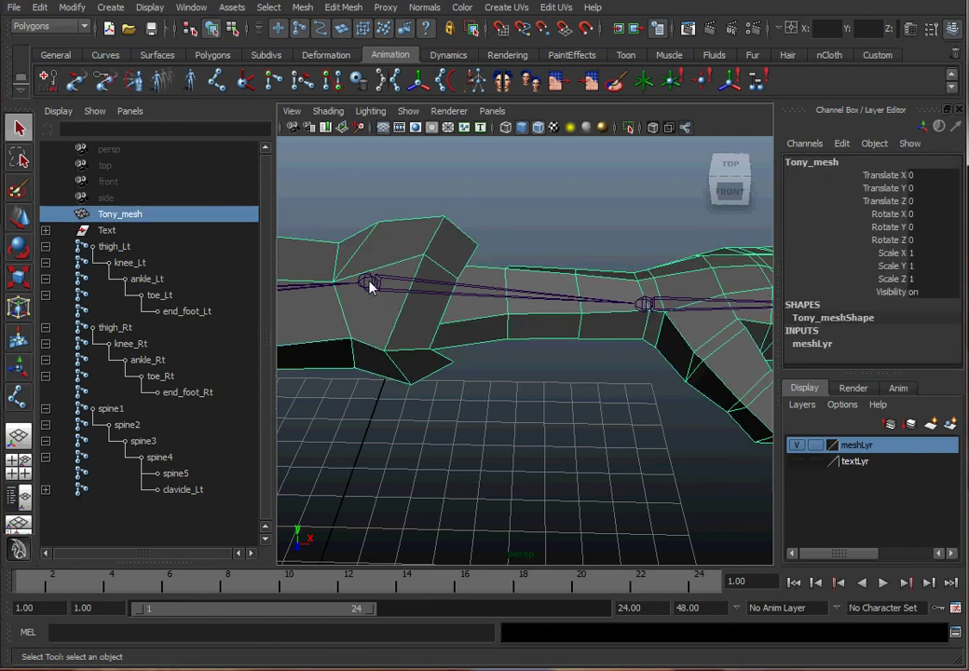
{"action": "left_click", "coordinate": [552, 381]}
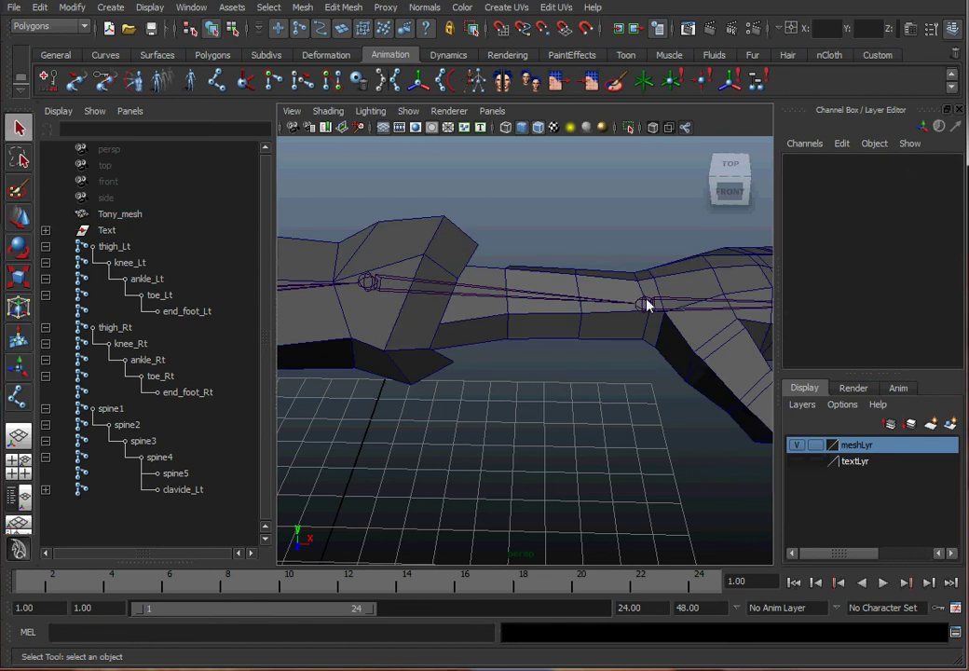
{"action": "left_click_drag", "start_coordinate": [539, 374], "coordinate": [523, 352], "text": "alt"}
{"action": "right_click_drag", "start_coordinate": [524, 353], "coordinate": [563, 342], "text": "alt"}
{"action": "middle_click_drag", "start_coordinate": [563, 342], "coordinate": [571, 350], "text": "alt"}
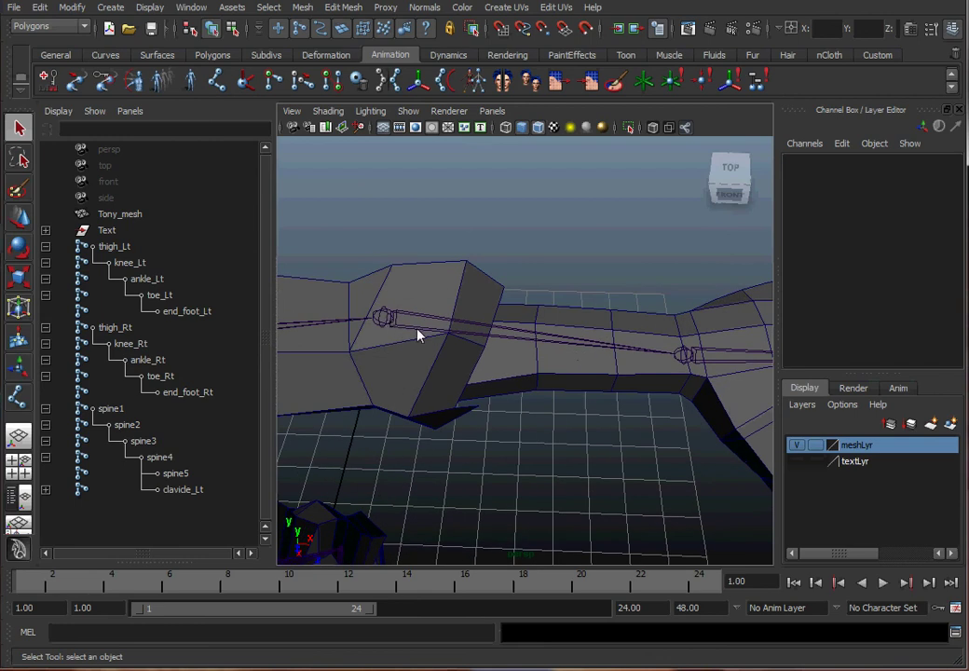
{"action": "key", "text": "space"}
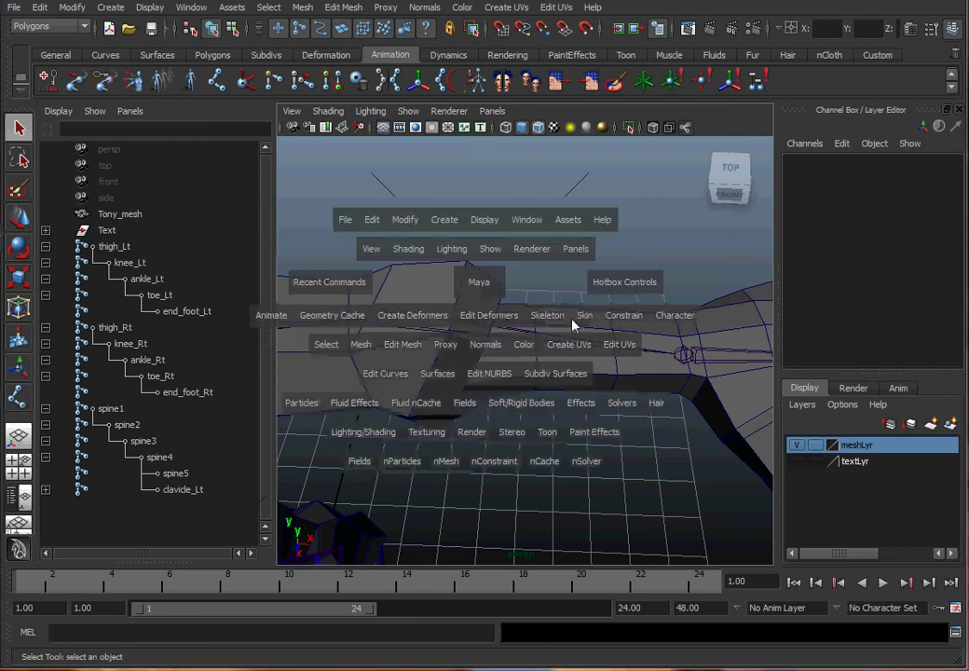
{"action": "left_click", "coordinate": [548, 317]}
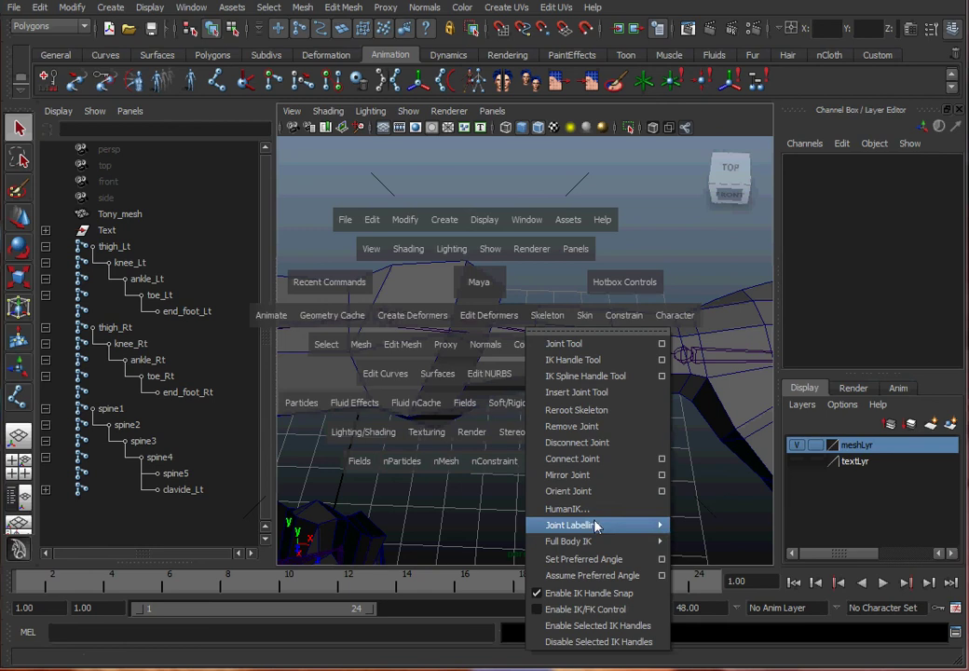
{"action": "left_click", "coordinate": [596, 391]}
{"action": "left_click_drag", "start_coordinate": [385, 320], "coordinate": [567, 357]}
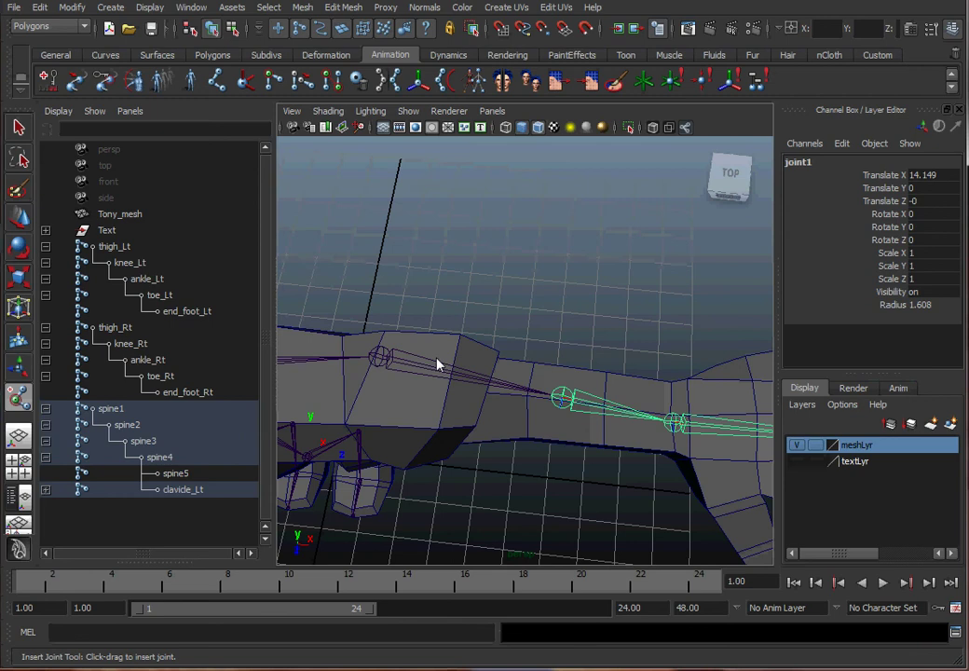
{"action": "left_click_drag", "start_coordinate": [558, 396], "coordinate": [576, 352], "text": "alt"}
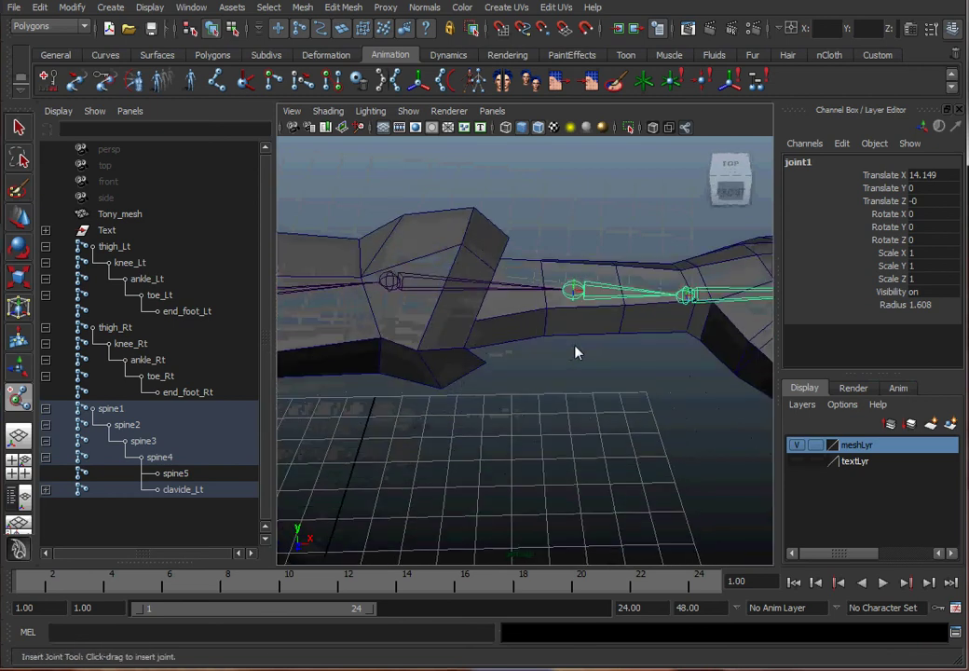
{"action": "key", "text": "w"}
{"action": "right_click_drag", "start_coordinate": [605, 374], "coordinate": [553, 424], "text": "alt"}
{"action": "left_click", "coordinate": [554, 425]}
Use the Joint Tool in the side view to place the first neck joint at the neck's base, about Y 115.9, Z -1.6.
{"action": "middle_click_drag", "start_coordinate": [553, 425], "coordinate": [692, 372], "text": "alt"}
{"action": "left_click_drag", "start_coordinate": [692, 372], "coordinate": [588, 341], "text": "alt"}
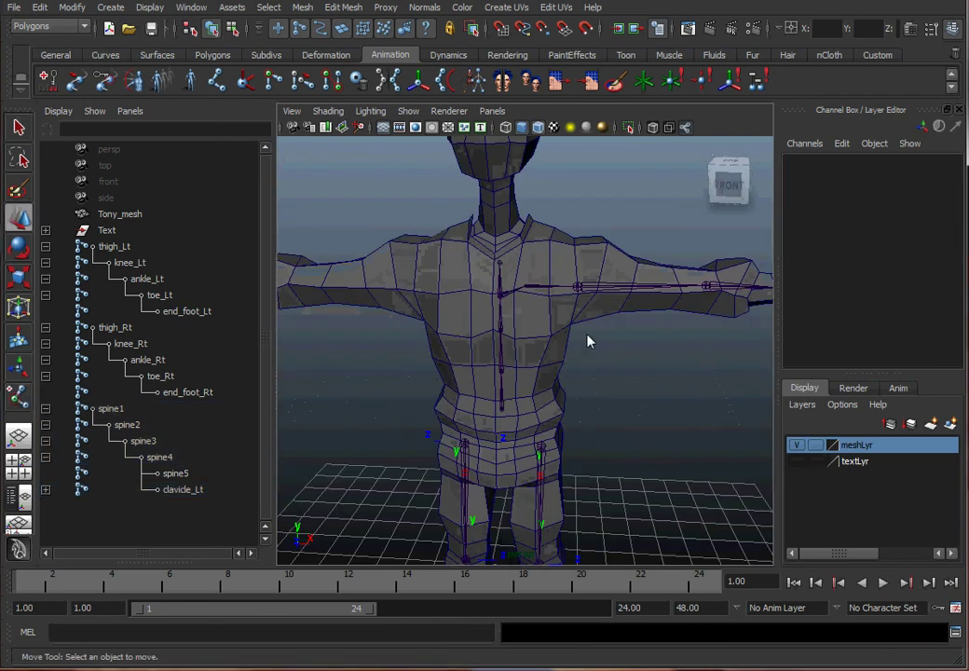
{"action": "middle_click_drag", "start_coordinate": [639, 342], "coordinate": [362, 352], "text": "alt"}
{"action": "left_click_drag", "start_coordinate": [471, 307], "coordinate": [485, 338], "text": "alt"}
{"action": "middle_click_drag", "start_coordinate": [517, 350], "coordinate": [781, 382], "text": "alt"}
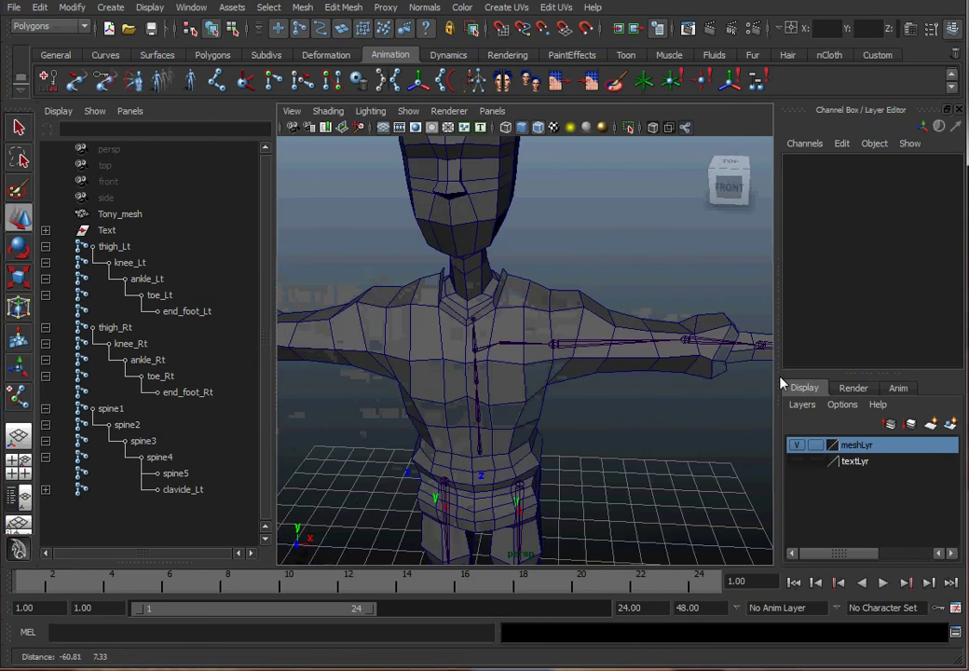
{"action": "left_click_drag", "start_coordinate": [781, 383], "coordinate": [580, 338], "text": "alt"}
{"action": "key", "text": "space"}
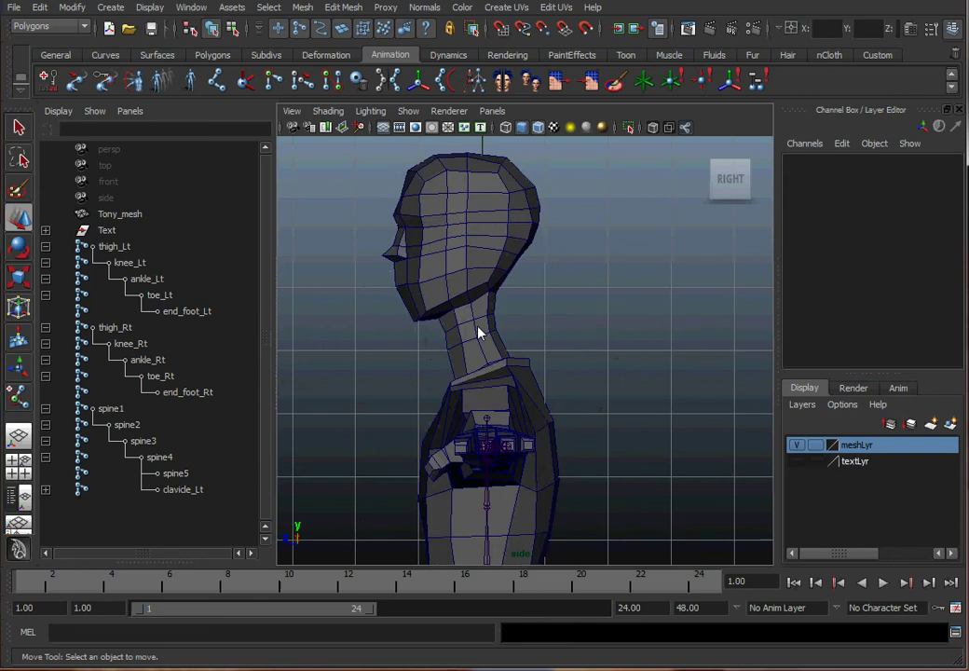
{"action": "middle_click_drag", "start_coordinate": [480, 333], "coordinate": [485, 370], "text": "alt"}
{"action": "right_click_drag", "start_coordinate": [485, 370], "coordinate": [619, 372], "text": "alt"}
{"action": "middle_click_drag", "start_coordinate": [467, 445], "coordinate": [565, 380], "text": "alt"}
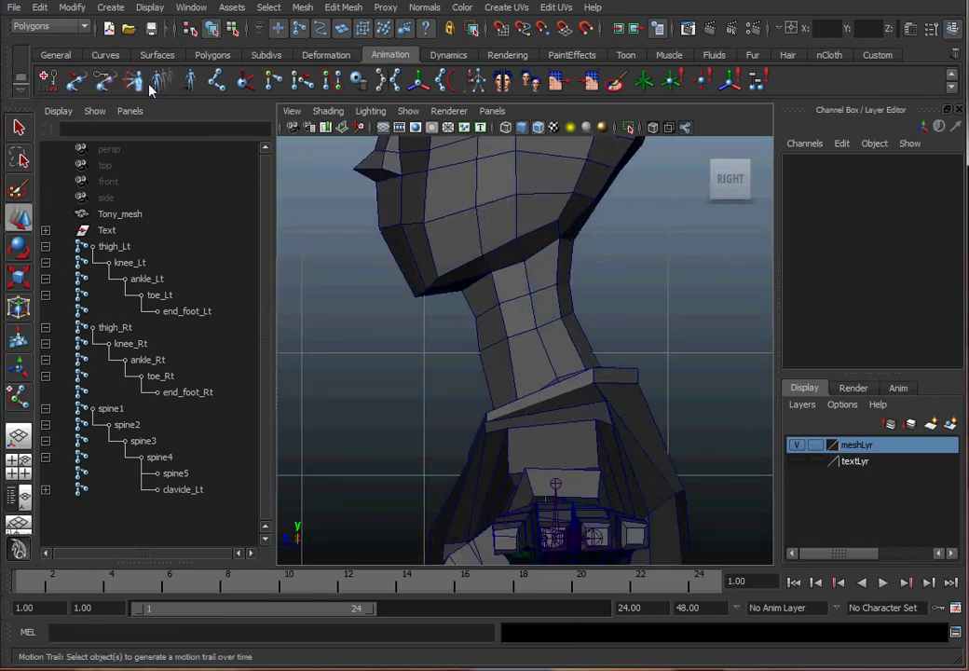
{"action": "left_click", "coordinate": [216, 81]}
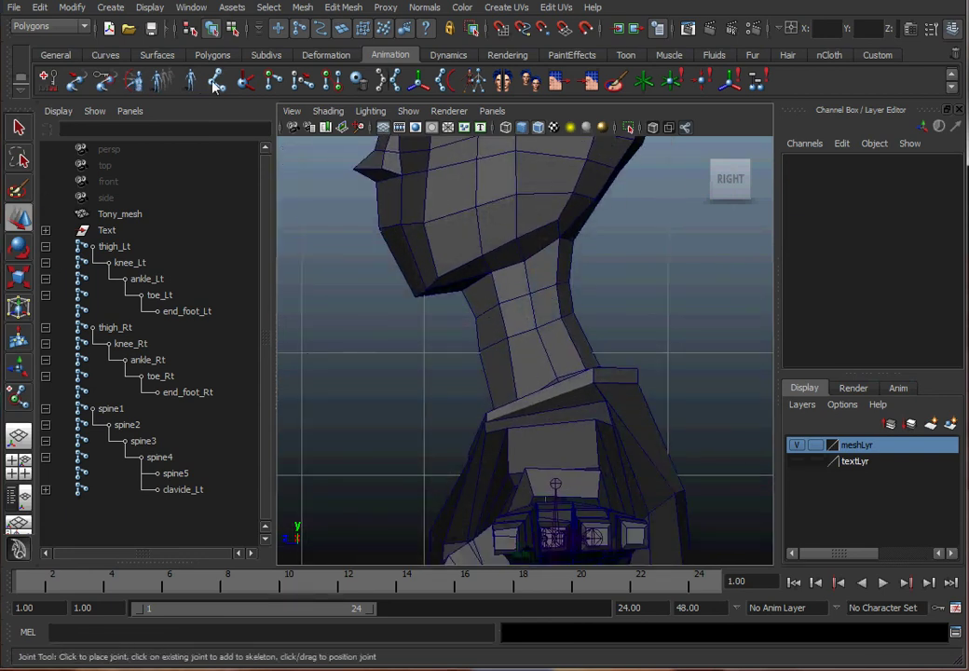
{"action": "left_click", "coordinate": [567, 410]}
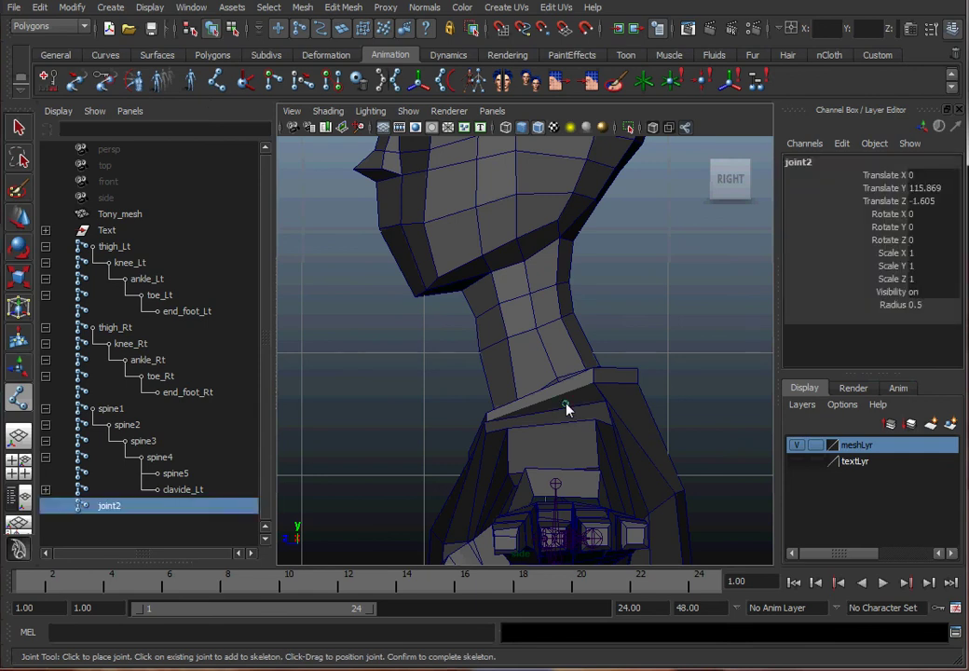
Add a joint at the top of the neck and another at the crown of the head, completing the chain.
{"action": "middle_click_drag", "start_coordinate": [567, 398], "coordinate": [572, 448], "text": "alt"}
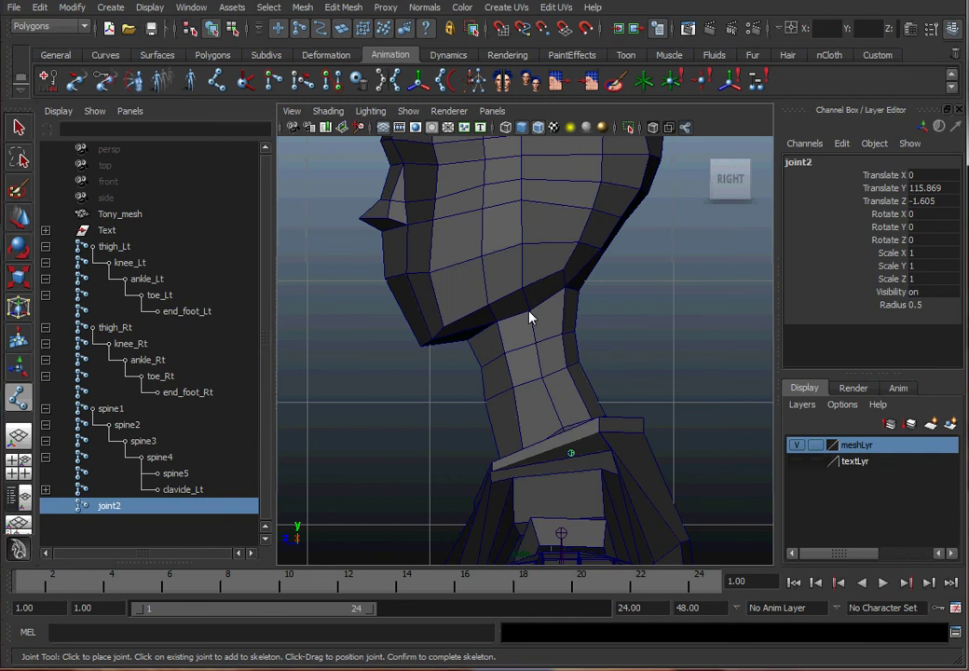
{"action": "left_click", "coordinate": [534, 316]}
{"action": "middle_click_drag", "start_coordinate": [533, 317], "coordinate": [515, 419], "text": "alt"}
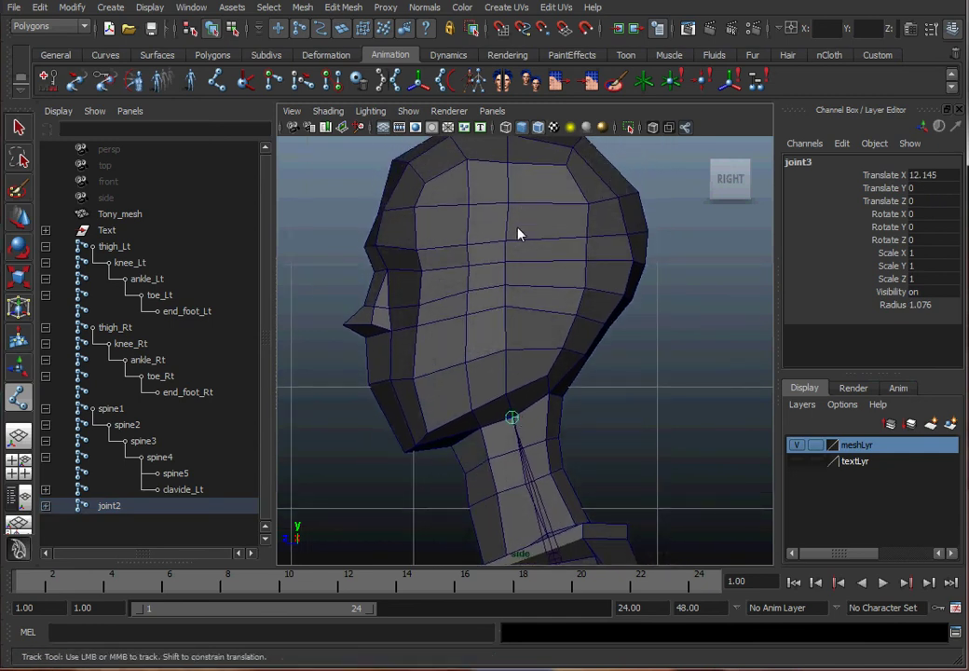
{"action": "middle_click_drag", "start_coordinate": [519, 232], "coordinate": [512, 275], "text": "alt"}
{"action": "left_click", "coordinate": [505, 174]}
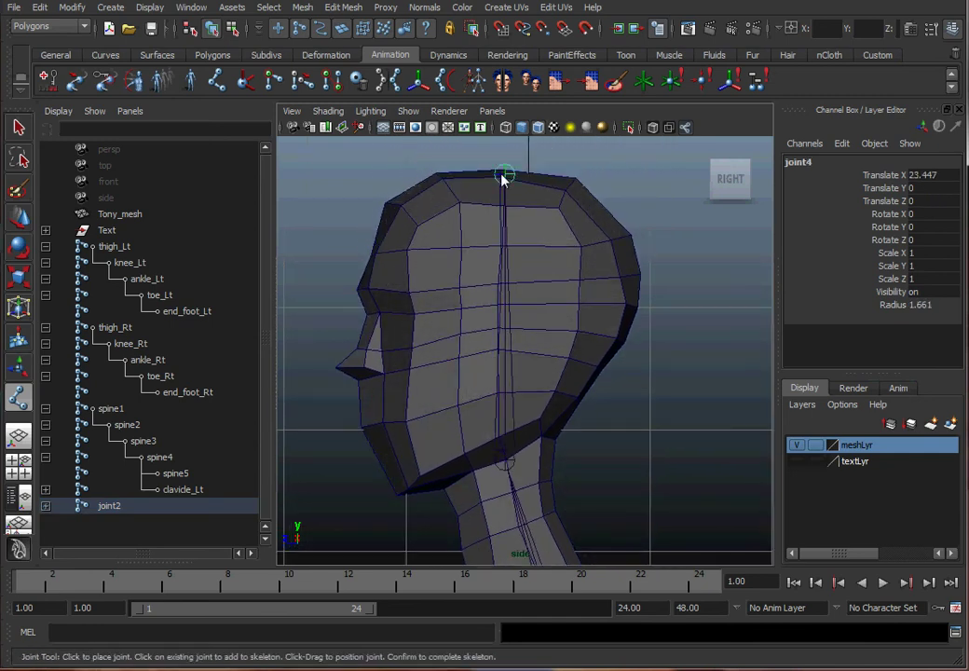
{"action": "key", "text": "w"}
Select the joint at the top of the neck to examine the head joint.
{"action": "middle_click_drag", "start_coordinate": [556, 373], "coordinate": [555, 350], "text": "alt"}
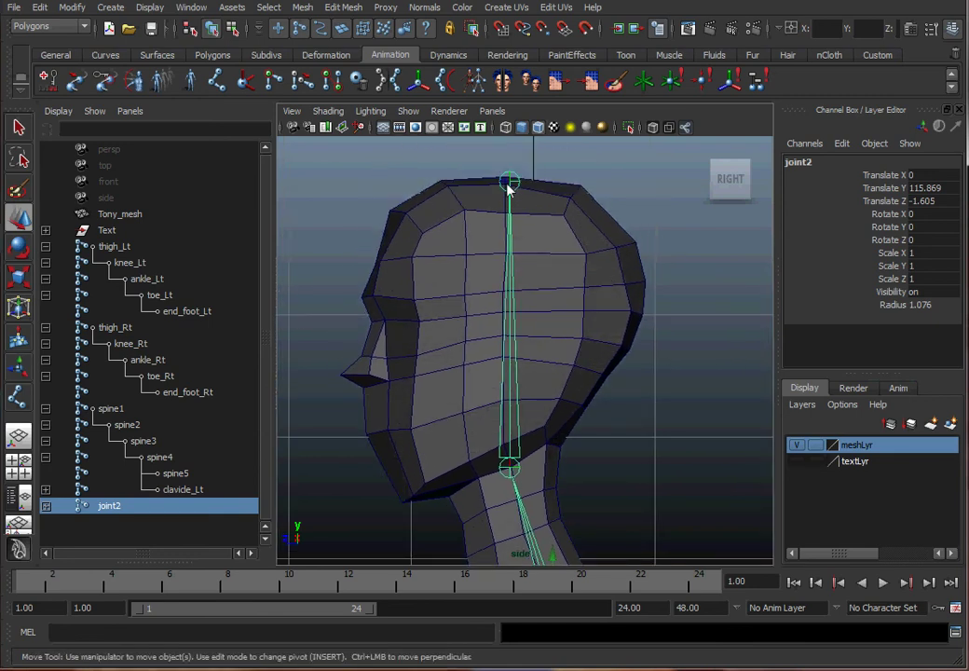
{"action": "left_click", "coordinate": [617, 462]}
{"action": "left_click", "coordinate": [508, 469]}
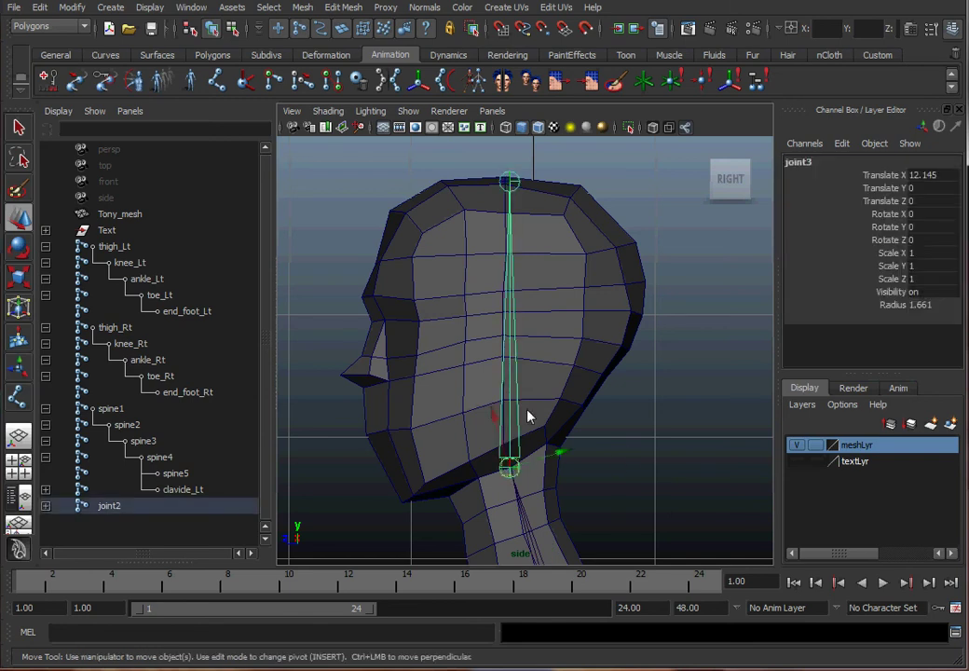
{"action": "left_click", "coordinate": [571, 460]}
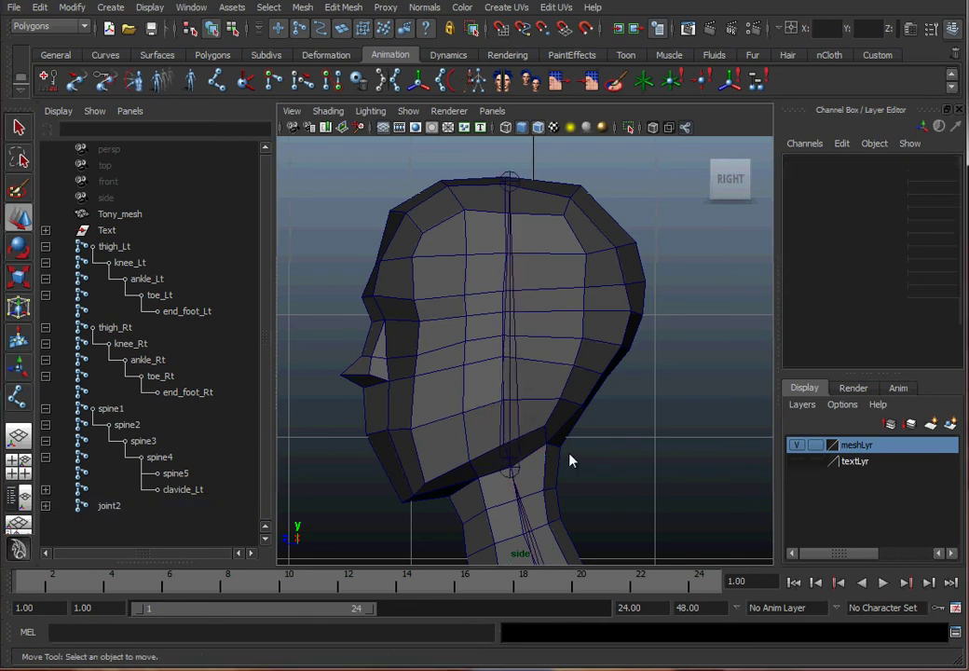
{"action": "left_click", "coordinate": [512, 470]}
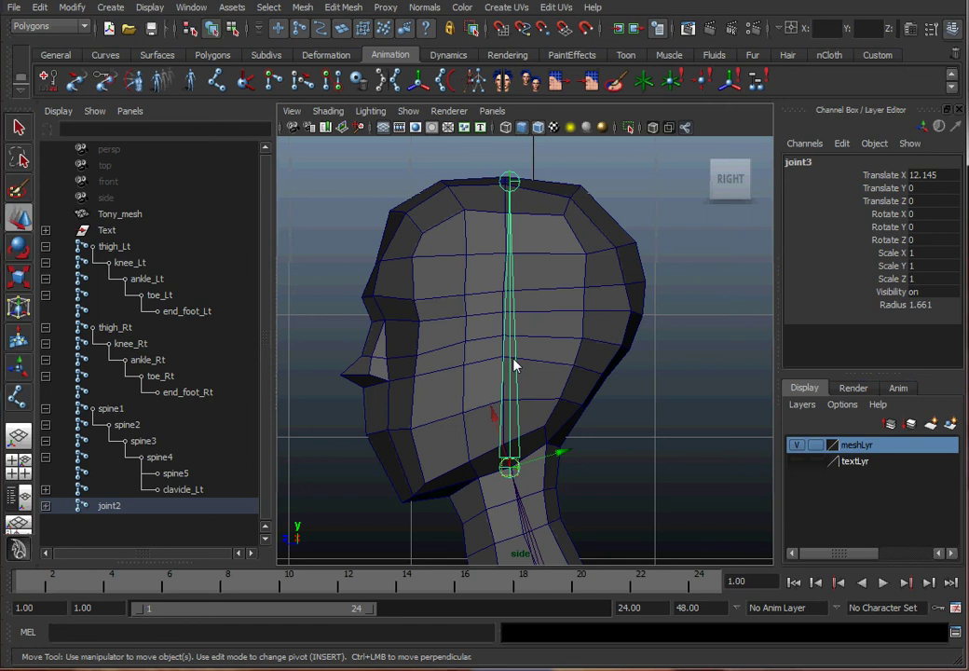
Raise the joint at the head's base to about Translate X 17.8, Y 1.71, keeping the crown joint in place, and clear the selection.
{"action": "left_click", "coordinate": [511, 469]}
{"action": "left_click", "coordinate": [508, 468]}
{"action": "left_click_drag", "start_coordinate": [509, 466], "coordinate": [507, 389]}
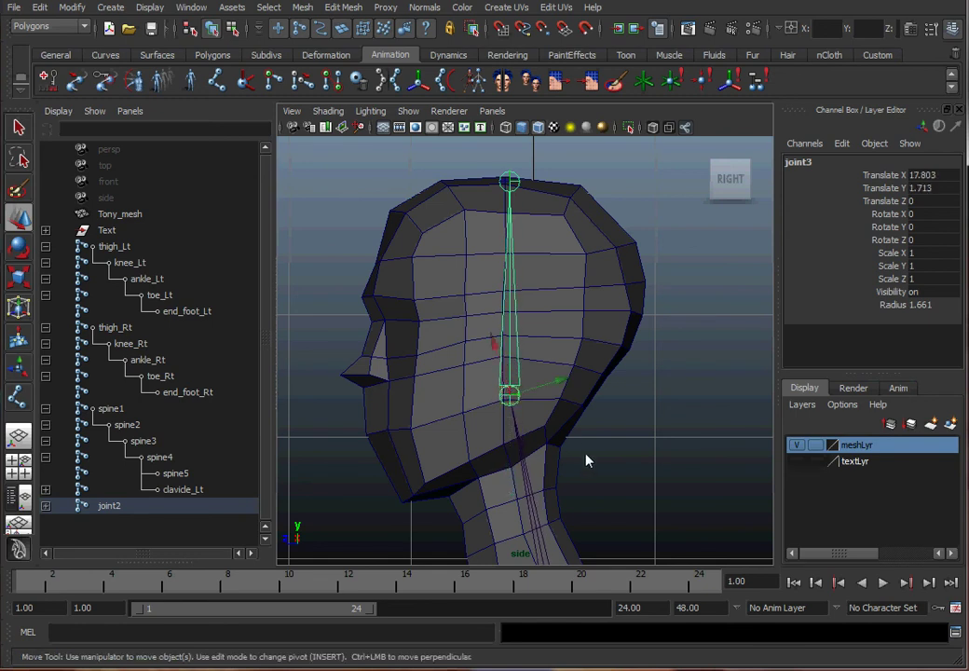
{"action": "middle_click_drag", "start_coordinate": [586, 459], "coordinate": [558, 376], "text": "alt"}
{"action": "left_click", "coordinate": [598, 418]}
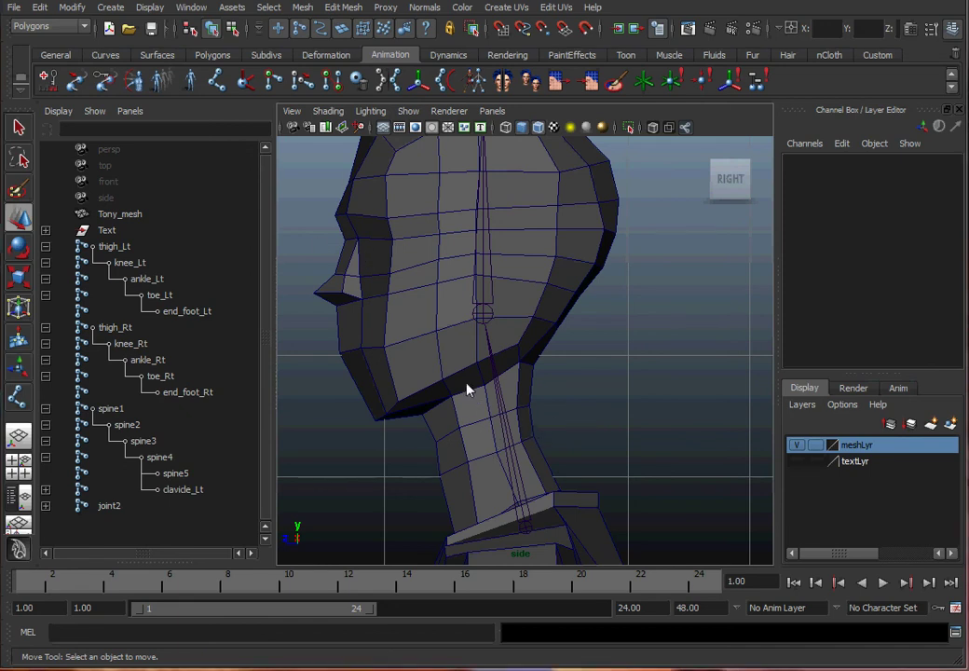
Insert a joint midway up the neck and move it forward to about Translate X 8.156, Y -0.432.
{"action": "key", "text": "space"}
{"action": "left_click", "coordinate": [532, 417]}
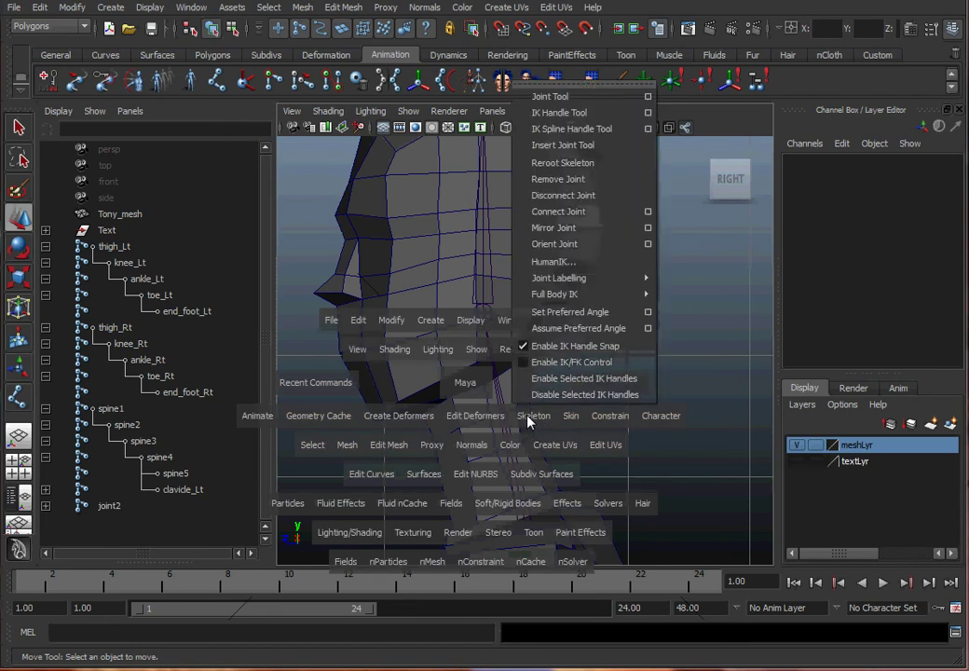
{"action": "left_click", "coordinate": [593, 149]}
{"action": "left_click_drag", "start_coordinate": [525, 526], "coordinate": [520, 435]}
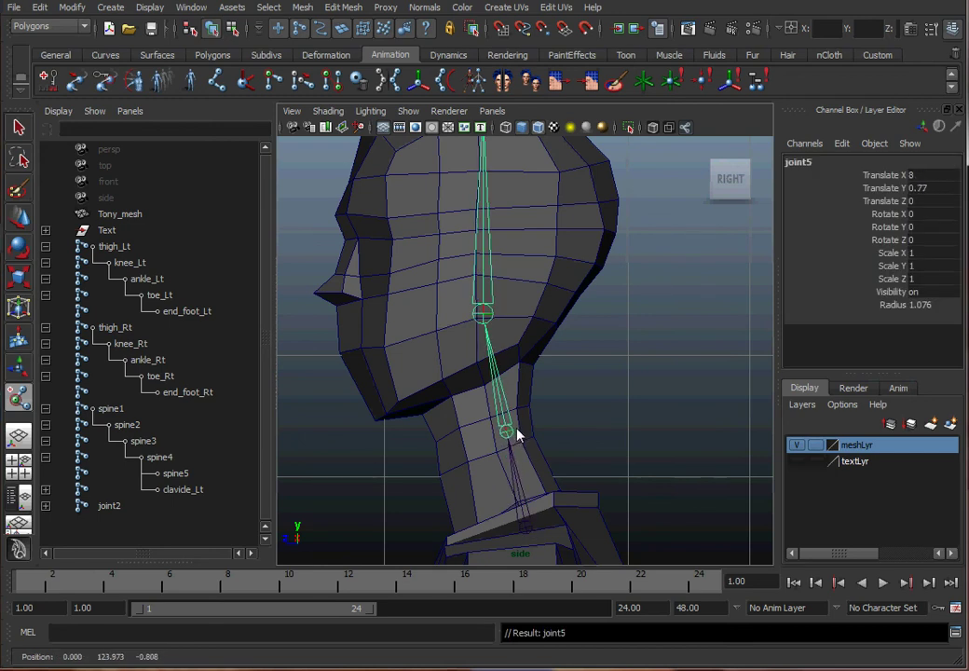
{"action": "key", "text": "w"}
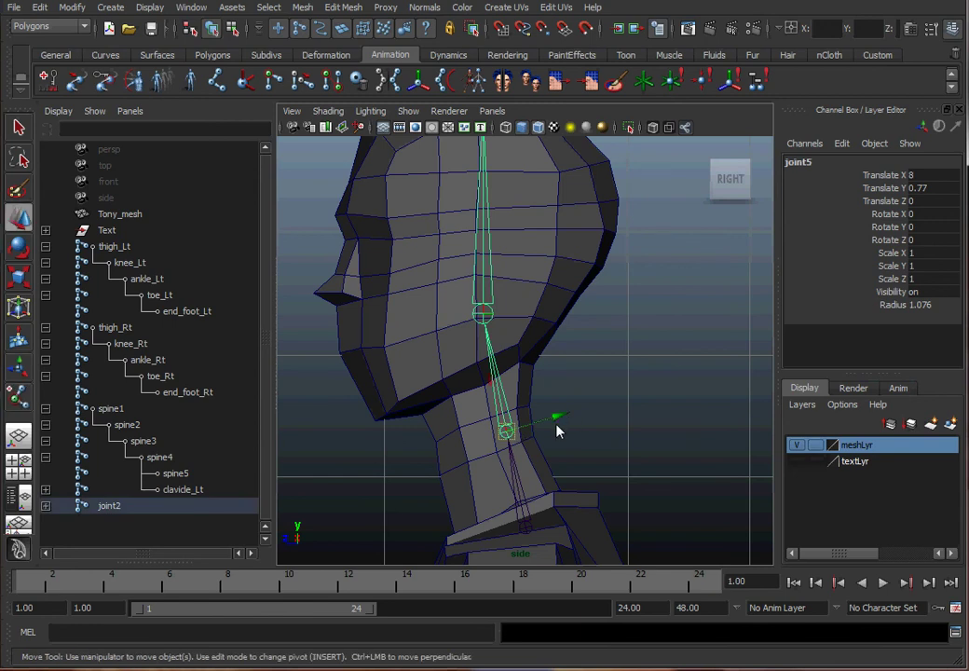
{"action": "left_click_drag", "start_coordinate": [511, 437], "coordinate": [495, 441]}
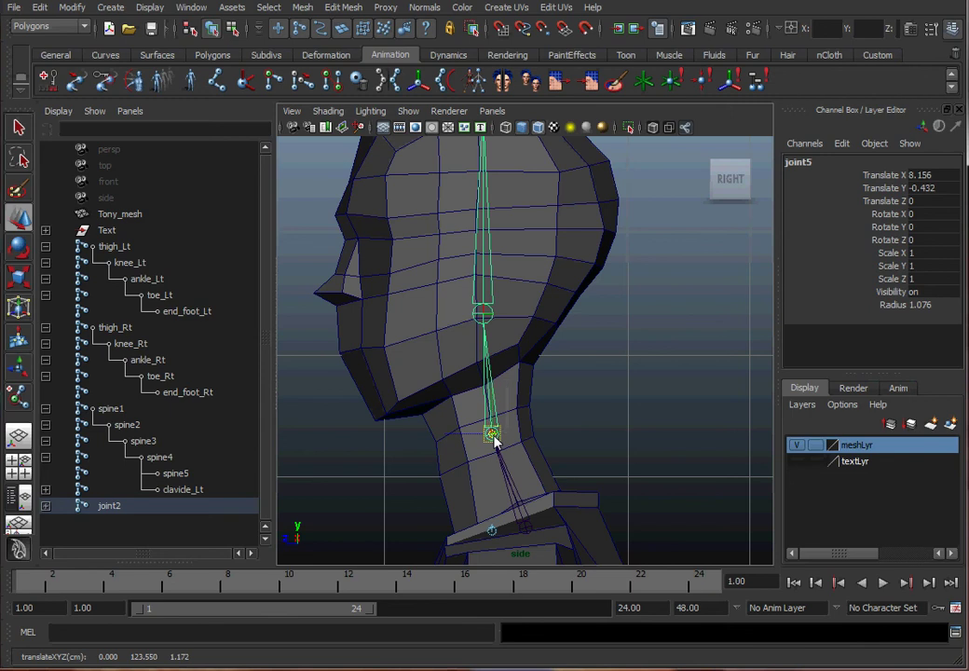
{"action": "left_click", "coordinate": [564, 433]}
Examine the placement of the middle neck joint within the neck mesh in the side view.
{"action": "middle_click_drag", "start_coordinate": [519, 444], "coordinate": [506, 333], "text": "alt"}
{"action": "scroll", "coordinate": [506, 333], "scroll_direction": "up", "scroll_amount": 3}
{"action": "left_click", "coordinate": [462, 310]}
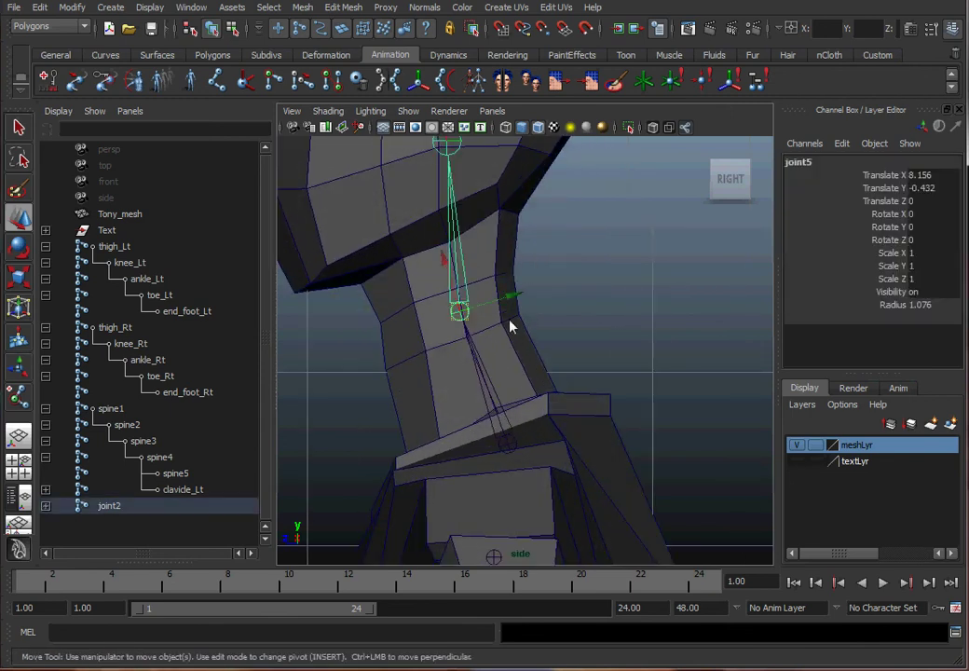
{"action": "scroll", "coordinate": [584, 340], "scroll_direction": "up", "scroll_amount": 4}
{"action": "key", "text": "space"}
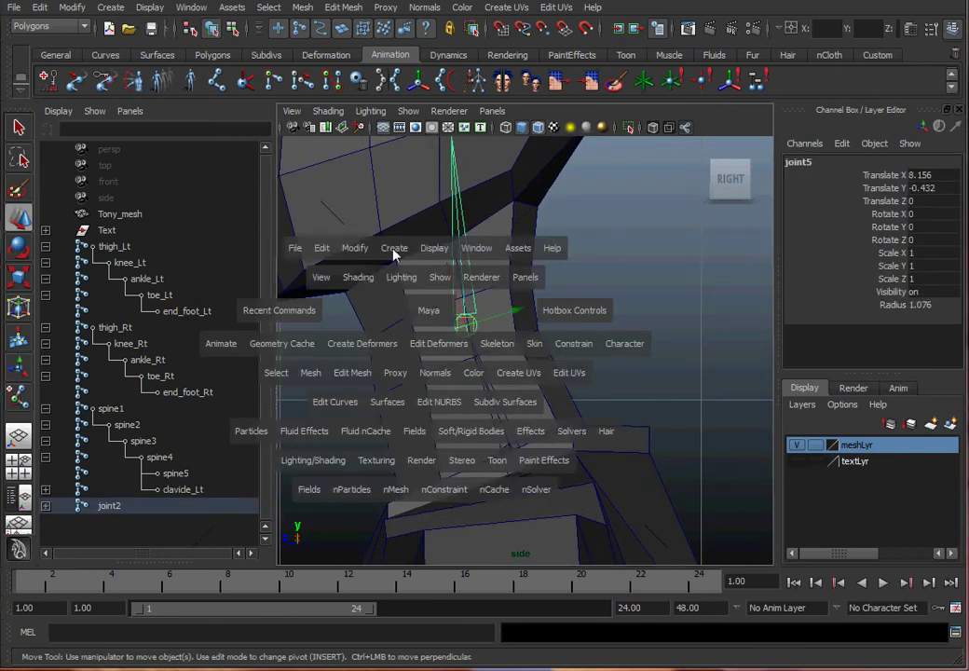
{"action": "left_click_drag", "start_coordinate": [432, 249], "coordinate": [596, 403]}
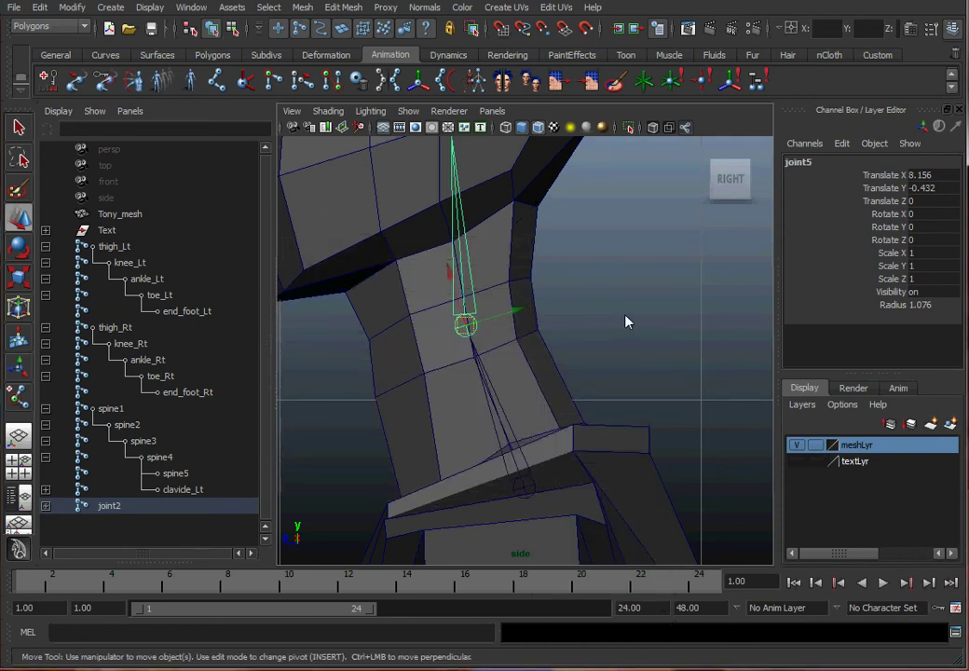
{"action": "left_click", "coordinate": [617, 312]}
{"action": "scroll", "coordinate": [509, 320], "scroll_direction": "down", "scroll_amount": 3}
{"action": "key", "text": "space"}
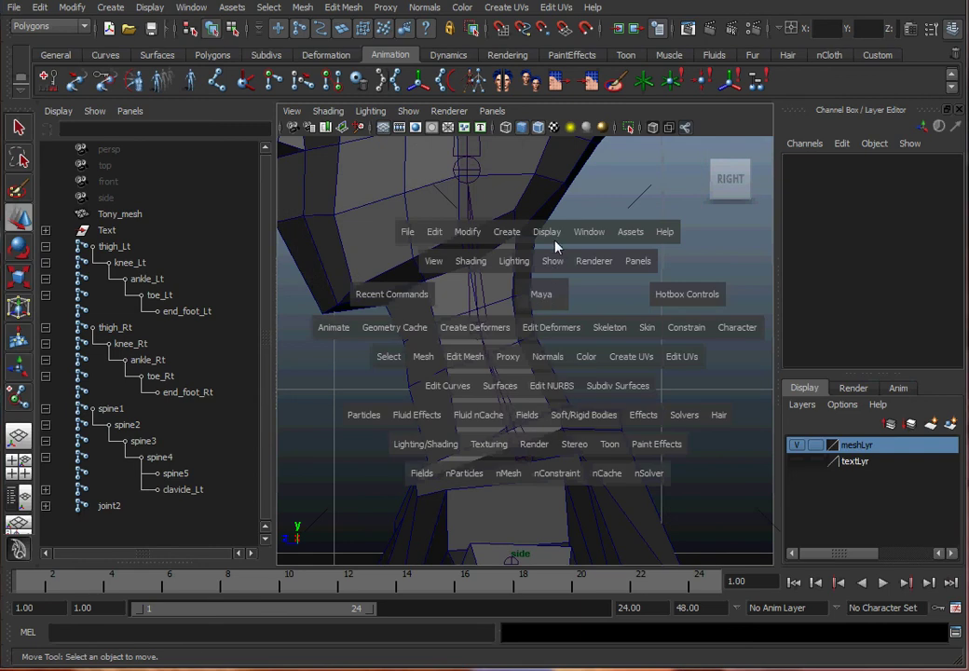
{"action": "left_click_drag", "start_coordinate": [553, 261], "coordinate": [355, 268]}
{"action": "left_click", "coordinate": [485, 332]}
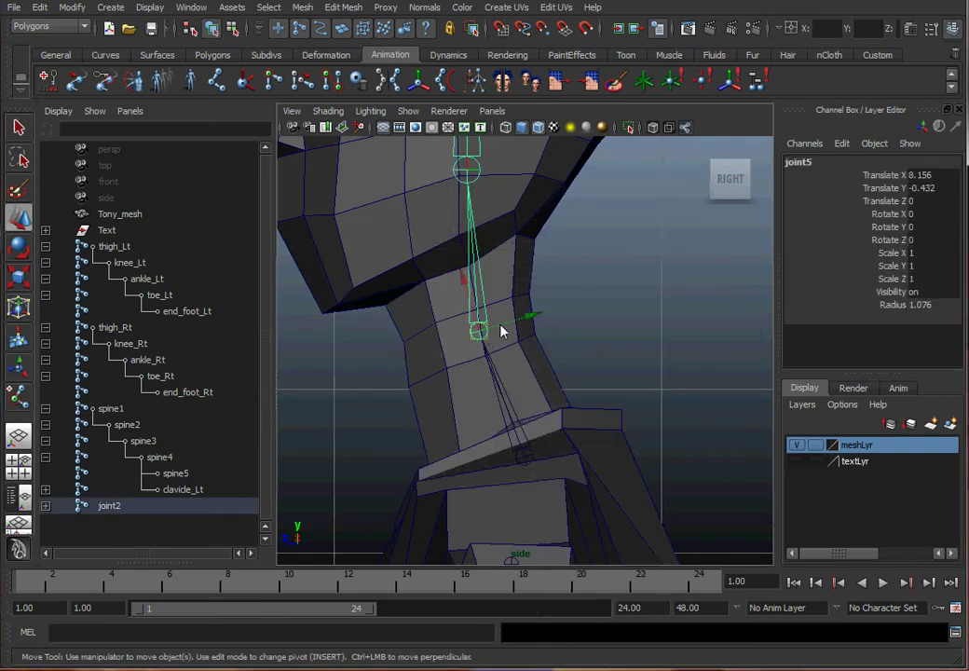
{"action": "key", "text": "space"}
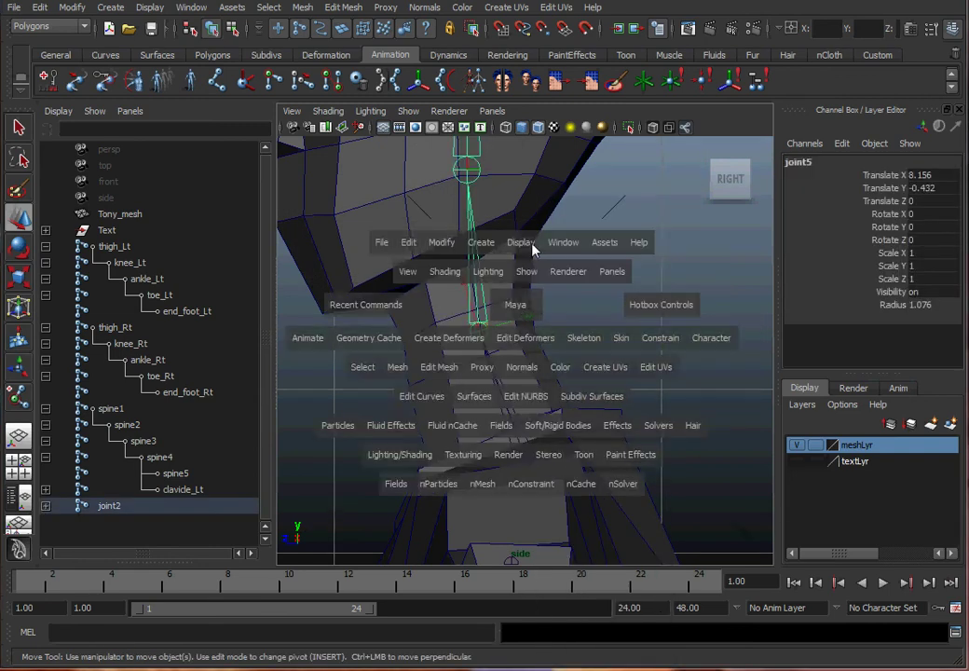
{"action": "left_click_drag", "start_coordinate": [534, 248], "coordinate": [677, 400]}
{"action": "left_click", "coordinate": [595, 300]}
{"action": "right_click_drag", "start_coordinate": [493, 332], "coordinate": [567, 329], "text": "alt"}
{"action": "key", "text": "w"}
{"action": "left_click", "coordinate": [483, 333]}
{"action": "right_click_drag", "start_coordinate": [482, 333], "coordinate": [643, 328], "text": "alt"}
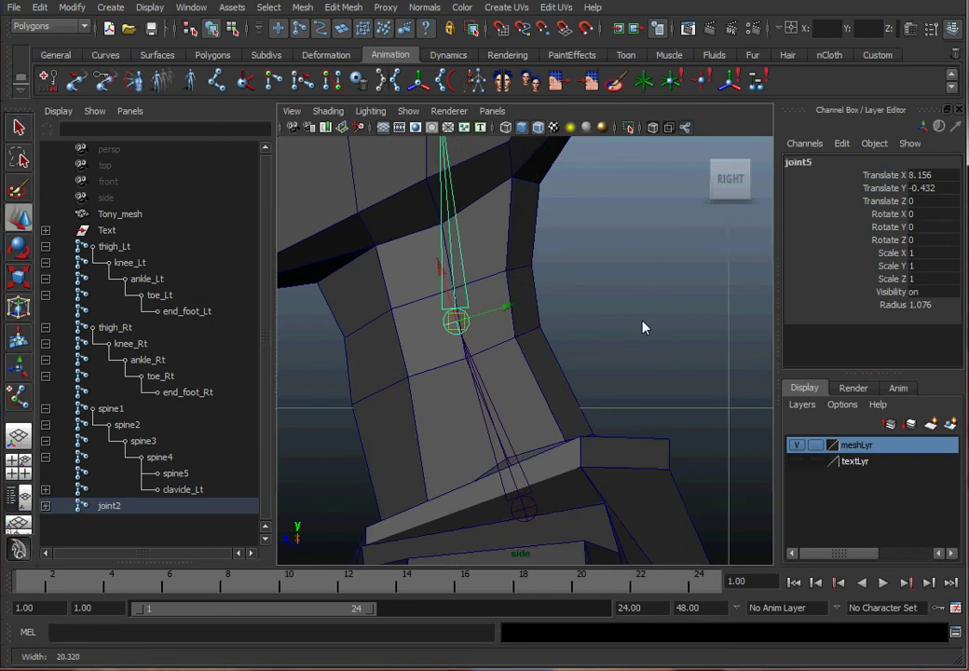
{"action": "key", "text": "space"}
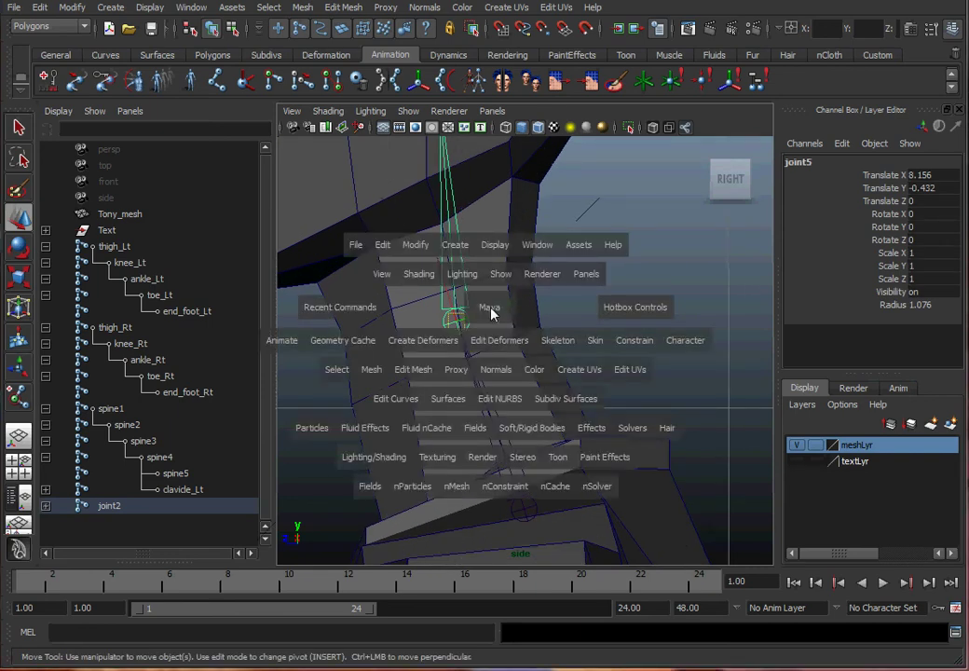
{"action": "left_click_drag", "start_coordinate": [558, 341], "coordinate": [594, 519]}
{"action": "left_click", "coordinate": [480, 314]}
{"action": "right_click_drag", "start_coordinate": [480, 314], "coordinate": [536, 315], "text": "alt"}
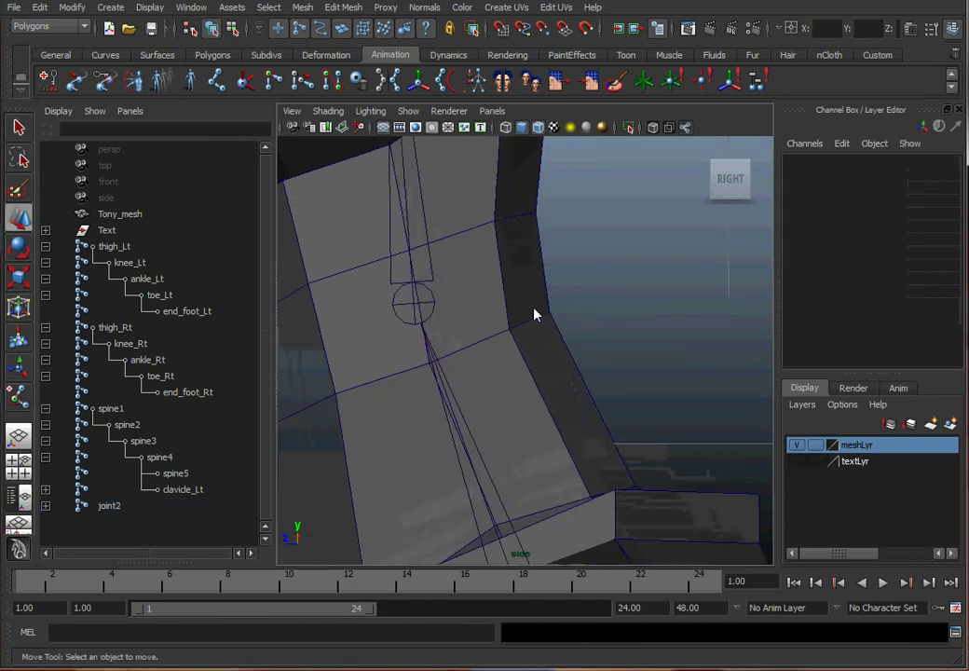
{"action": "left_click", "coordinate": [428, 305]}
{"action": "right_click_drag", "start_coordinate": [429, 304], "coordinate": [586, 311], "text": "alt"}
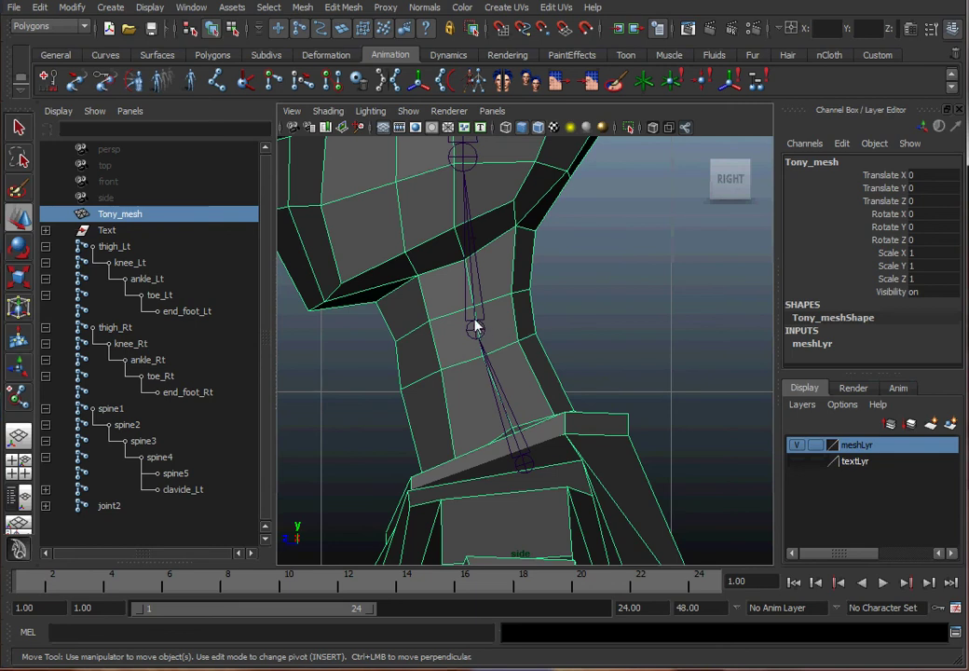
{"action": "left_click", "coordinate": [631, 333]}
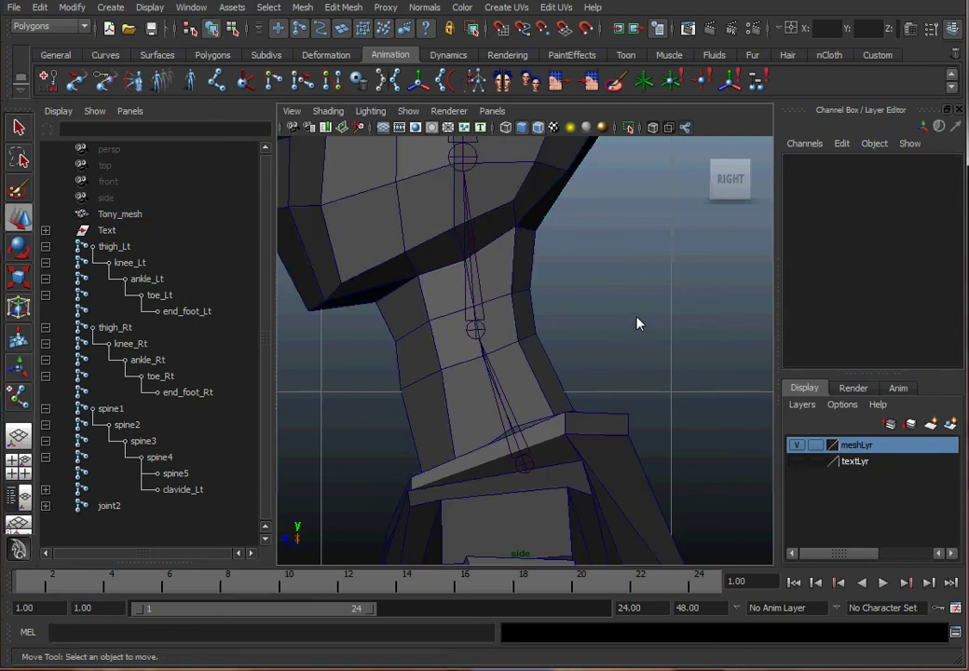
Switch to the front view and select the joint at the neck's base to check it against the top of the spine.
{"action": "middle_click_drag", "start_coordinate": [637, 324], "coordinate": [371, 321], "text": "alt"}
{"action": "key", "text": "space"}
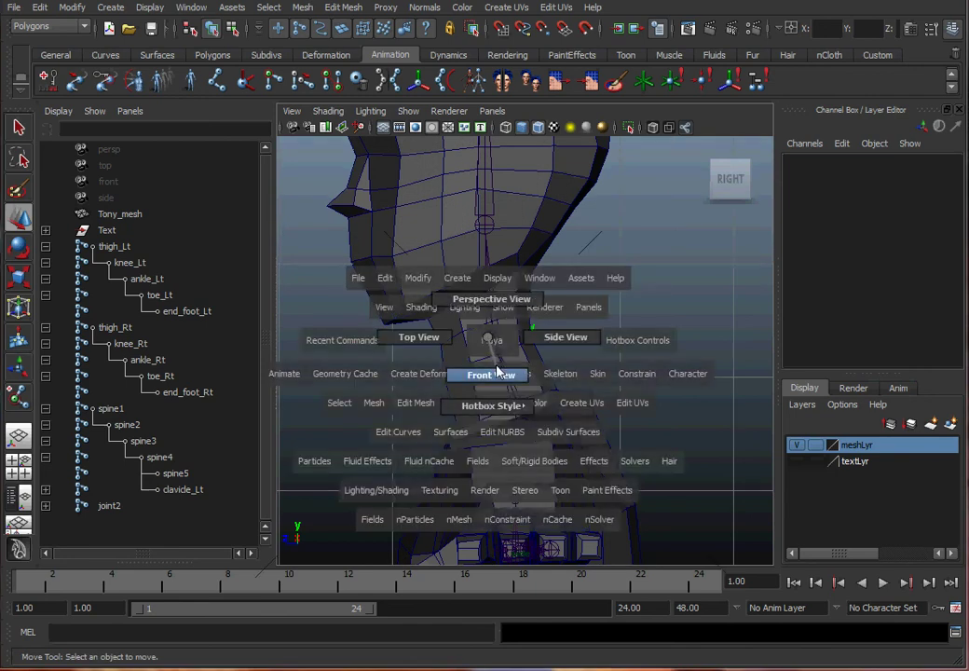
{"action": "left_click_drag", "start_coordinate": [487, 337], "coordinate": [497, 373]}
{"action": "middle_click_drag", "start_coordinate": [462, 313], "coordinate": [552, 473], "text": "alt"}
{"action": "right_click_drag", "start_coordinate": [559, 363], "coordinate": [604, 347], "text": "alt"}
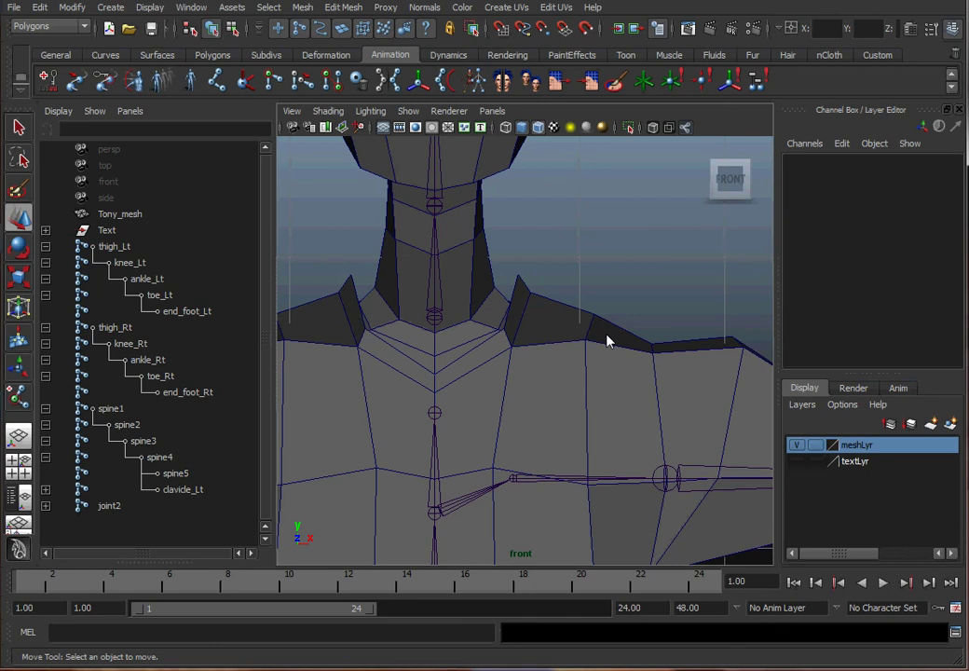
{"action": "left_click", "coordinate": [443, 327]}
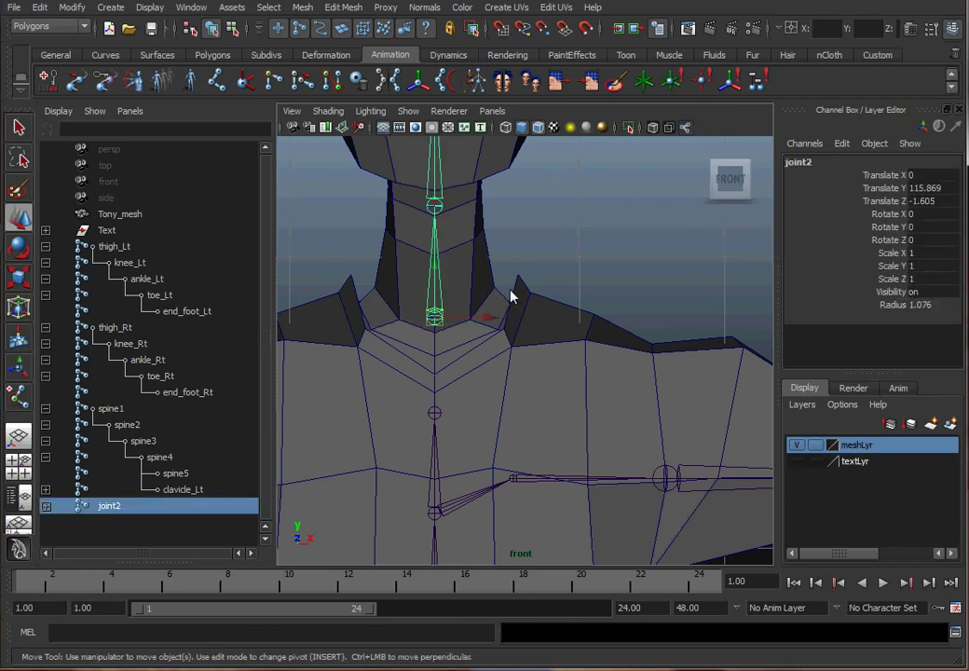
{"action": "scroll", "coordinate": [513, 294], "scroll_direction": "up", "scroll_amount": 1}
{"action": "middle_click_drag", "start_coordinate": [438, 416], "coordinate": [433, 361], "text": "alt"}
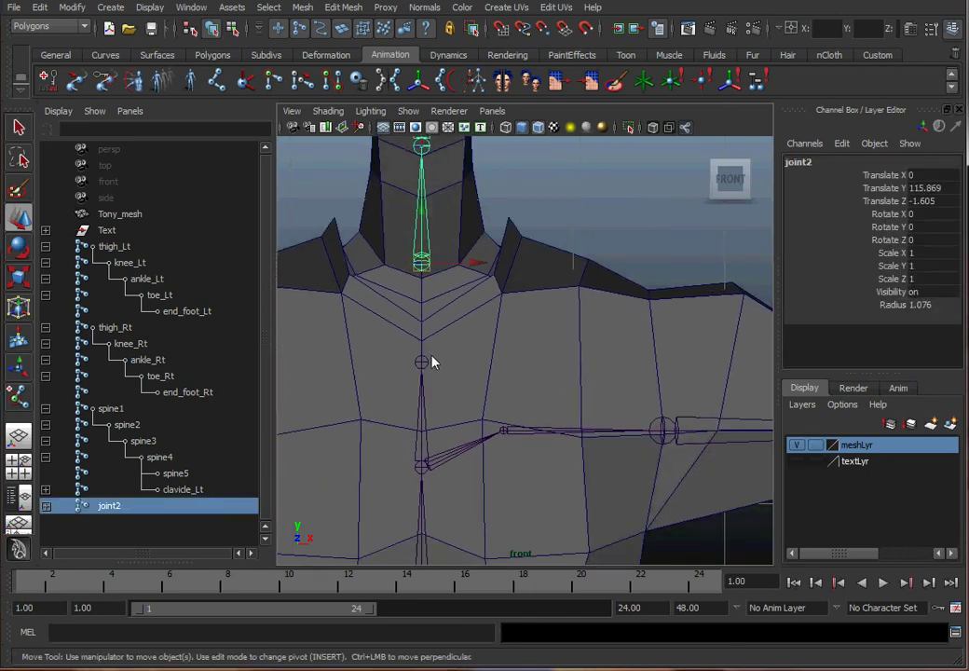
Delete the spine5 joint at the upper end of the spine chain.
{"action": "left_click", "coordinate": [430, 363]}
{"action": "right_click_drag", "start_coordinate": [506, 354], "coordinate": [558, 303], "text": "alt"}
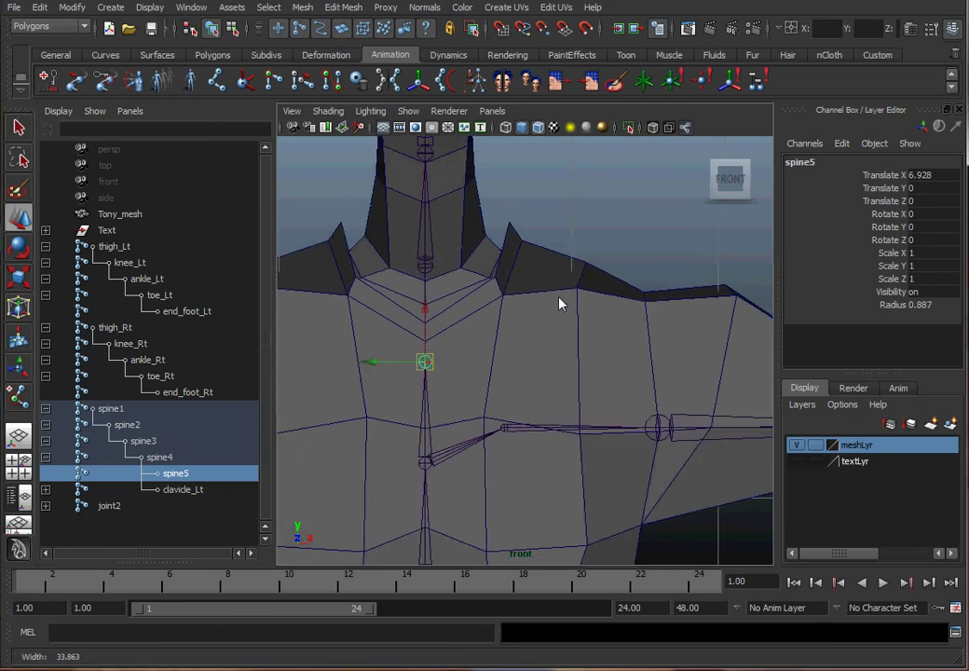
{"action": "left_click", "coordinate": [597, 231]}
{"action": "left_click", "coordinate": [425, 363]}
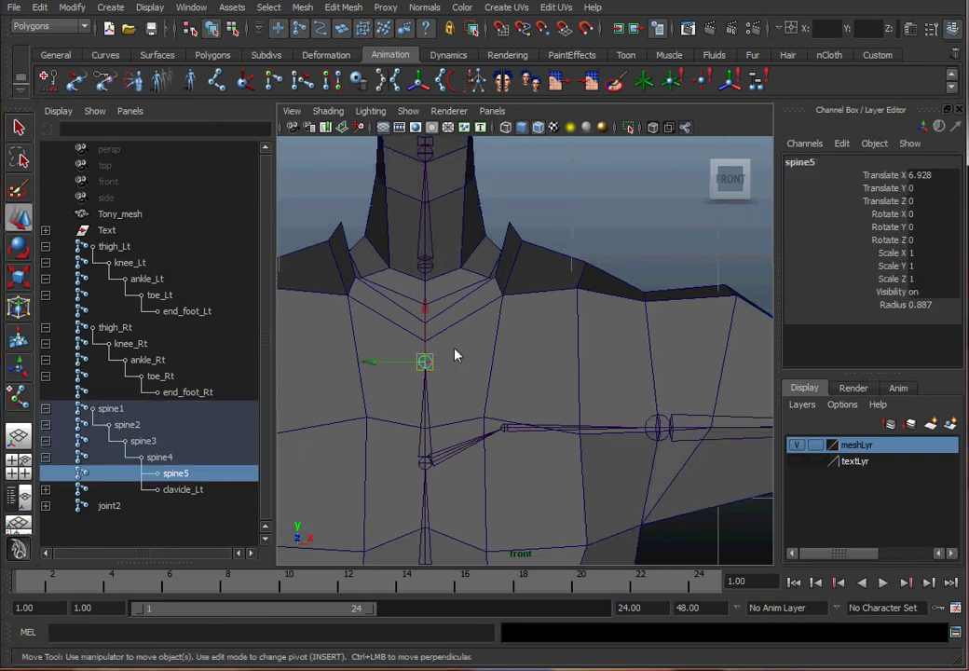
{"action": "key", "text": "Delete"}
Select the root joint of the neck chain at the neck's base.
{"action": "left_click", "coordinate": [429, 272]}
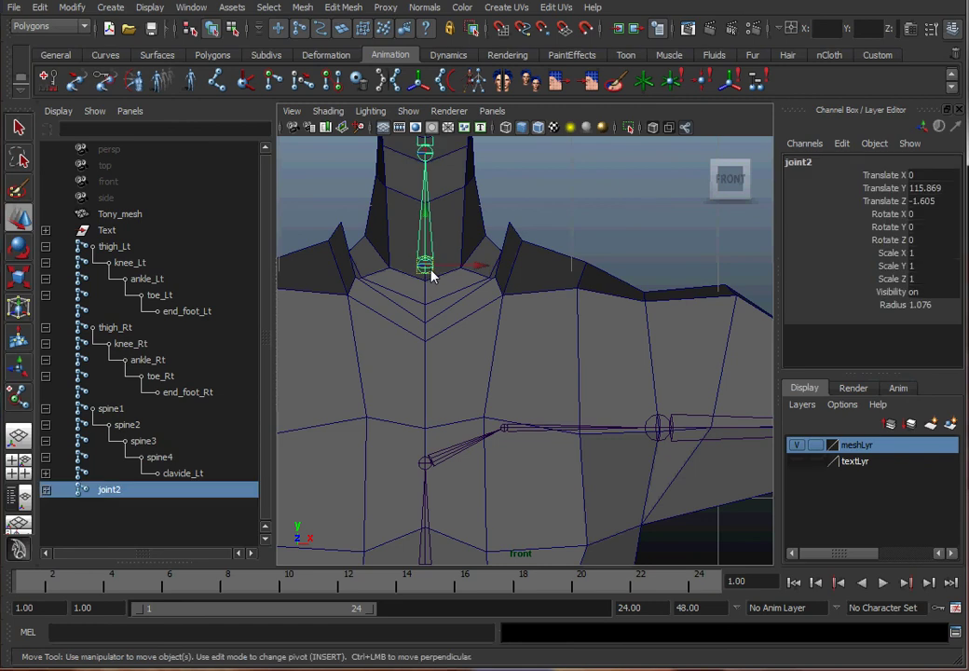